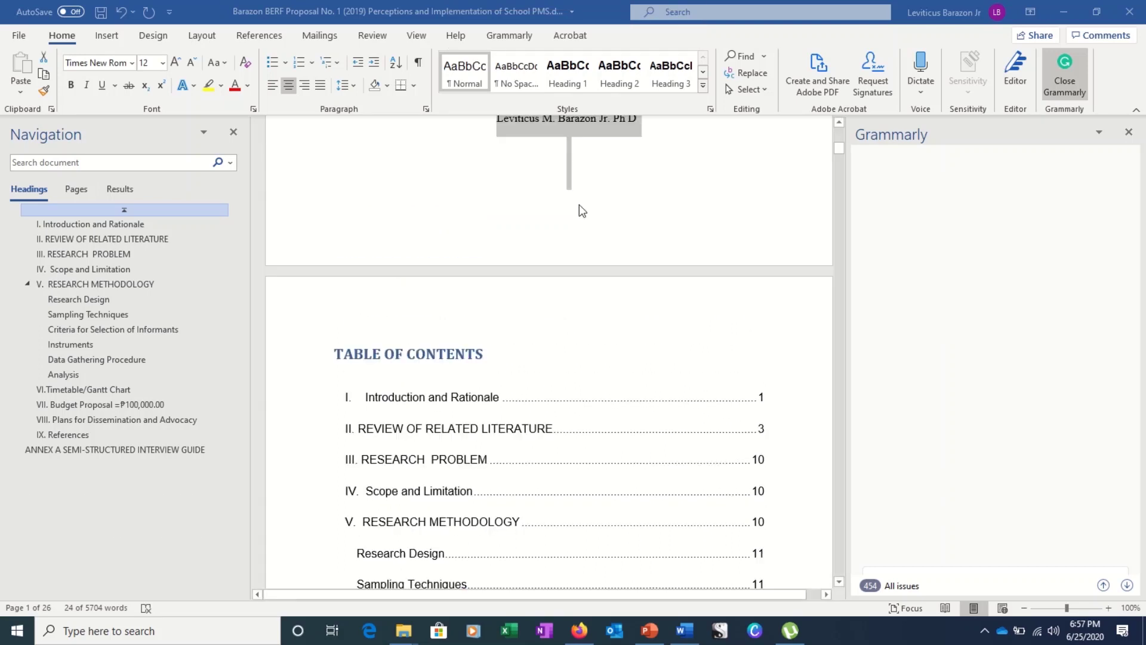
Scroll through the unstyled Document2 and jump to its Introduction section from the contents entry
scroll(579, 206, "down", 8)
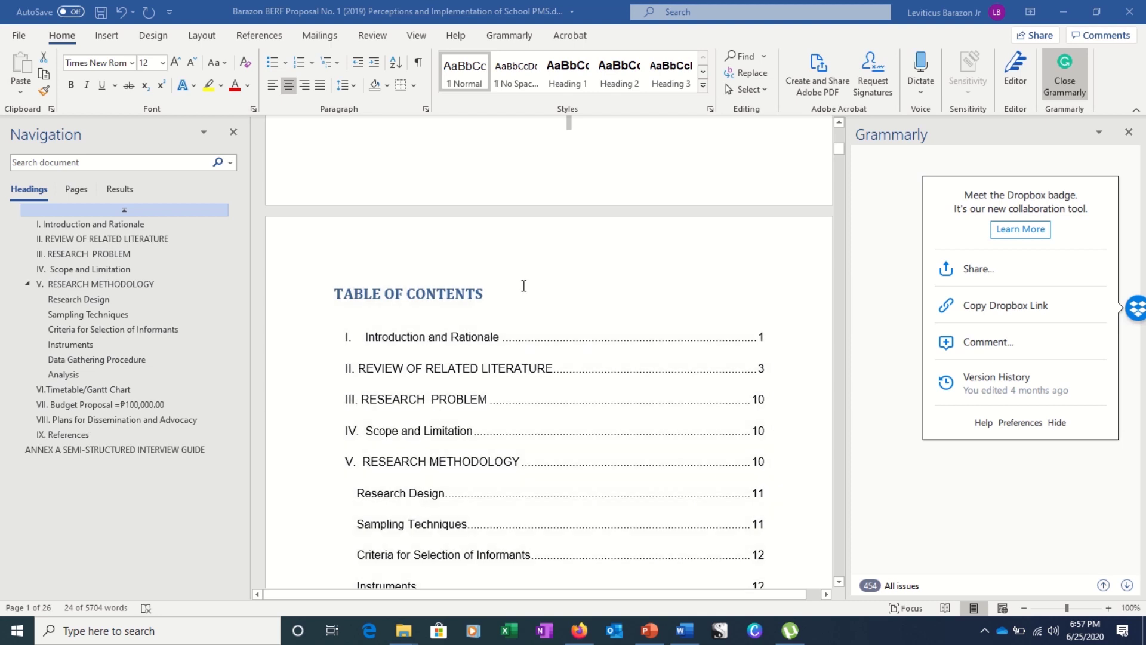
scroll(541, 313, "down", 1)
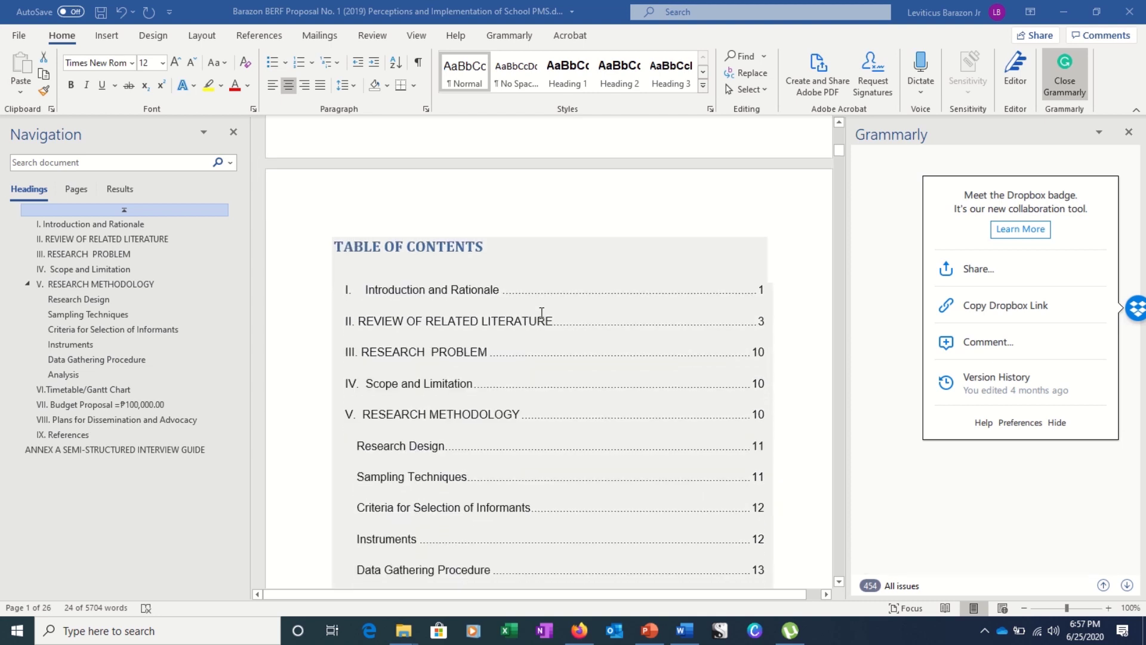
scroll(541, 312, "up", 12)
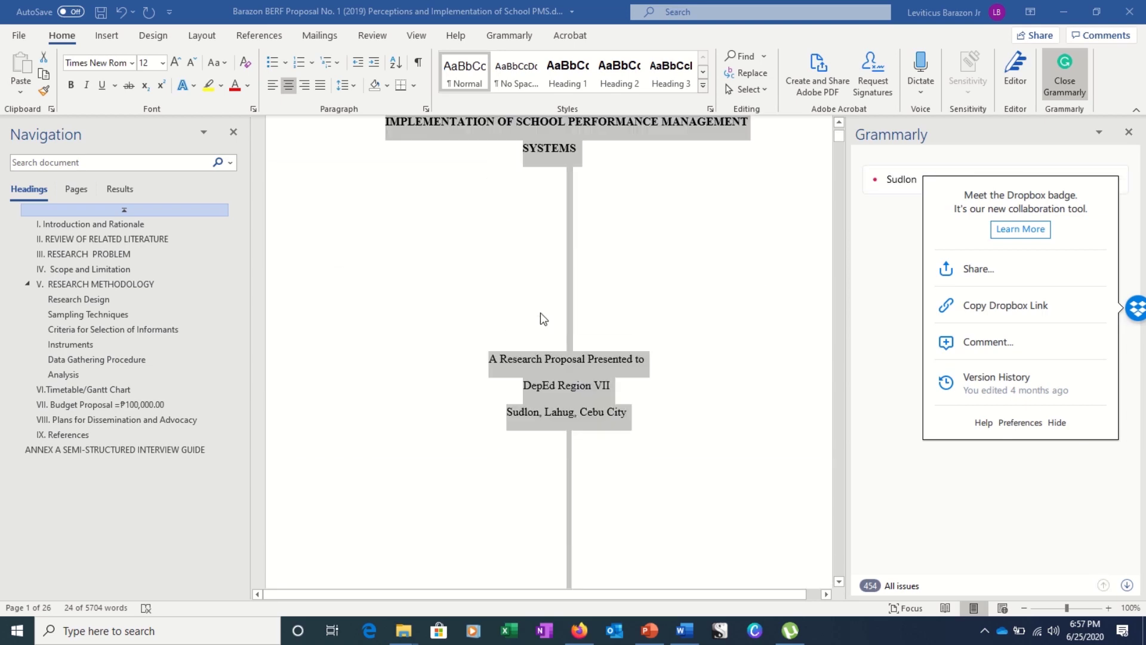
scroll(540, 312, "down", 15)
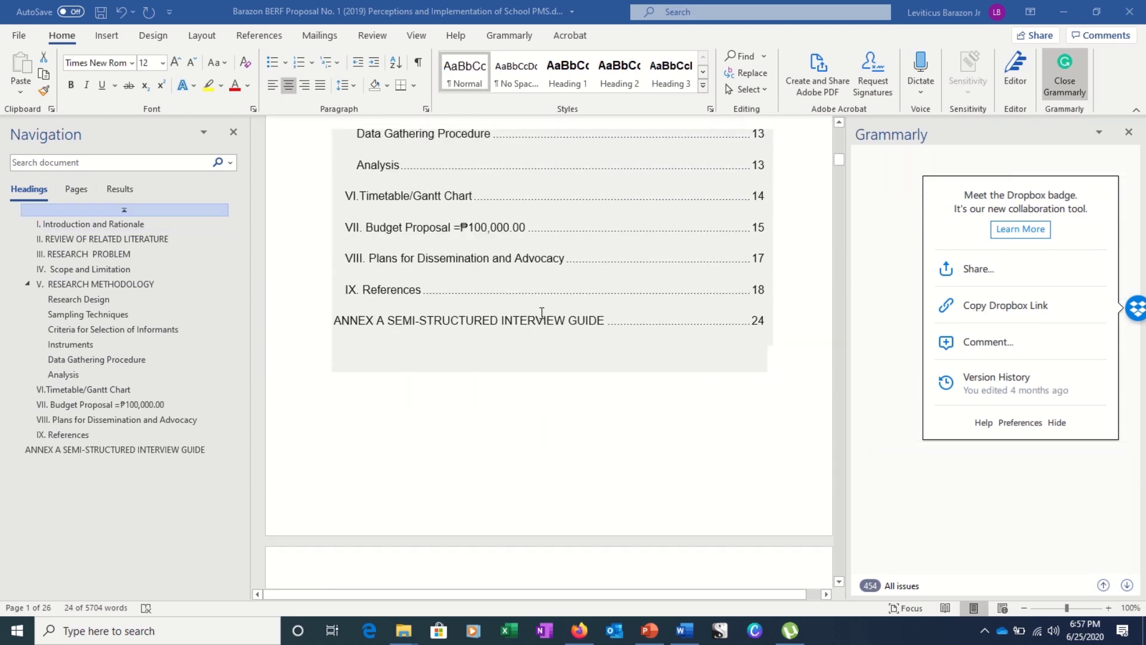
scroll(542, 312, "up", 6)
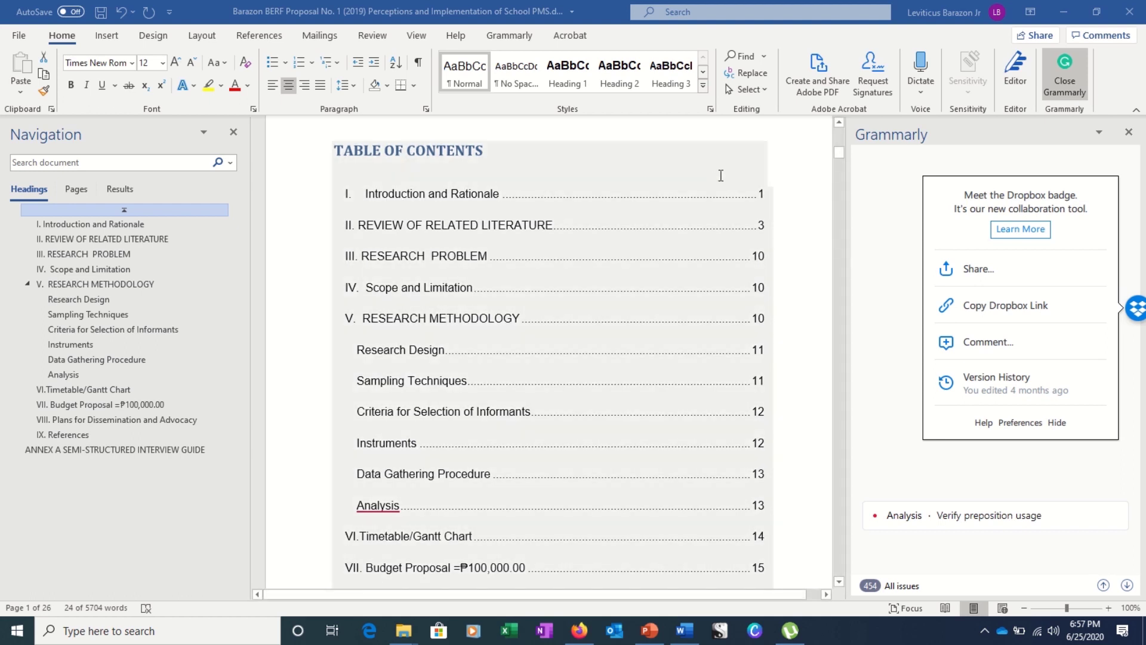
left_click(762, 194, "ctrl")
scroll(473, 351, "down", 10)
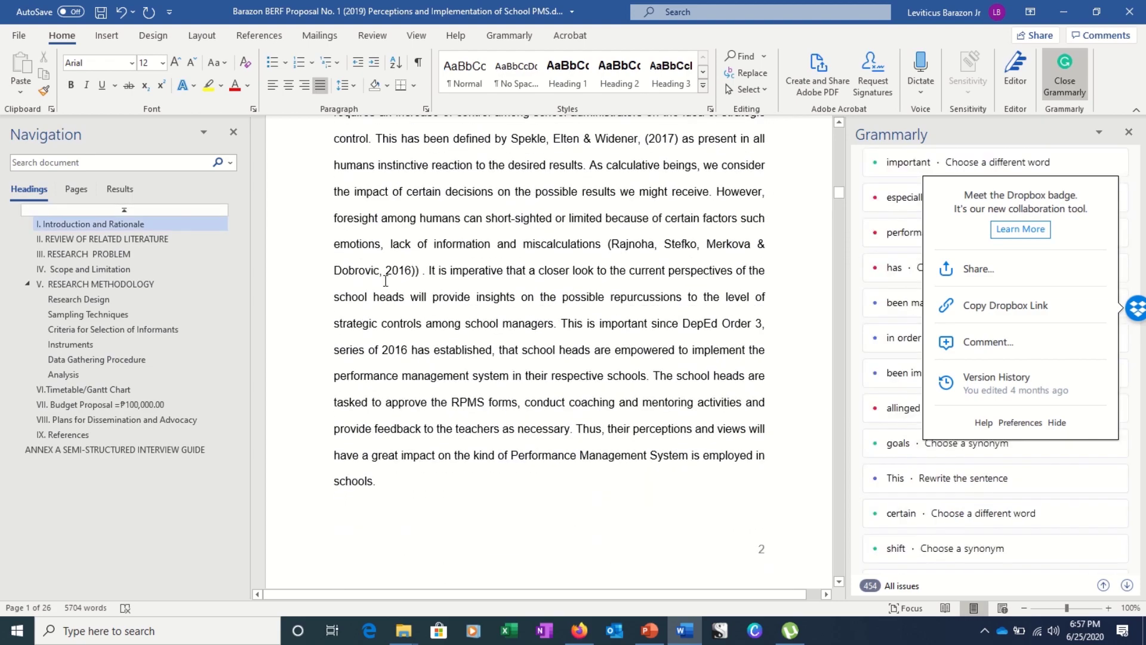
scroll(473, 351, "down", 3)
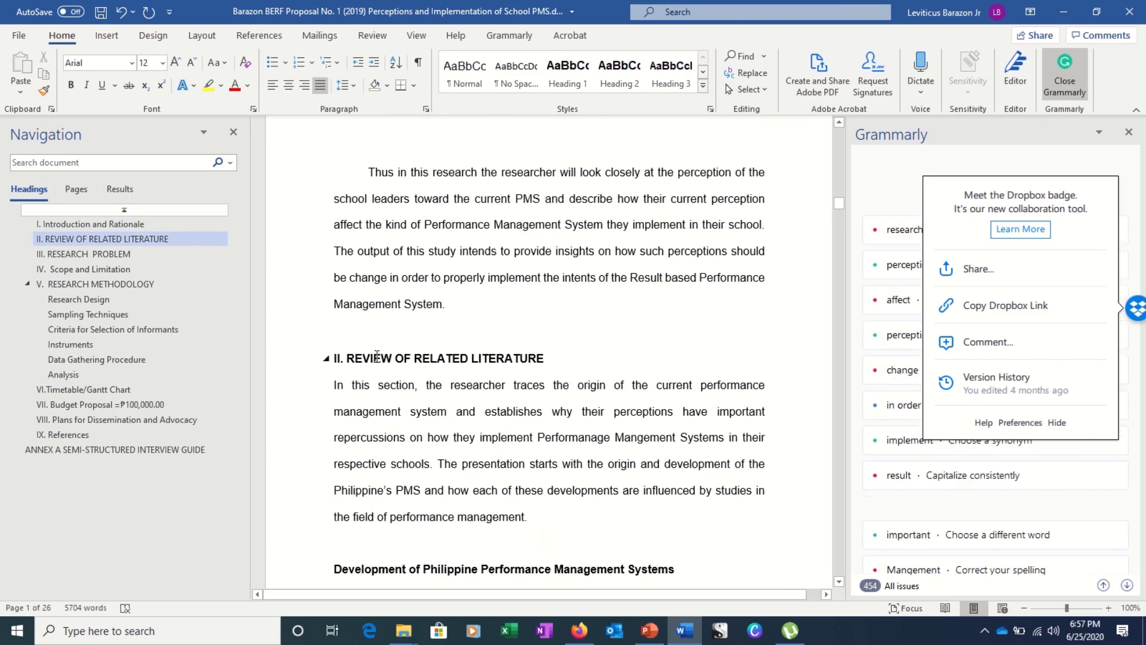
scroll(442, 356, "up", 3)
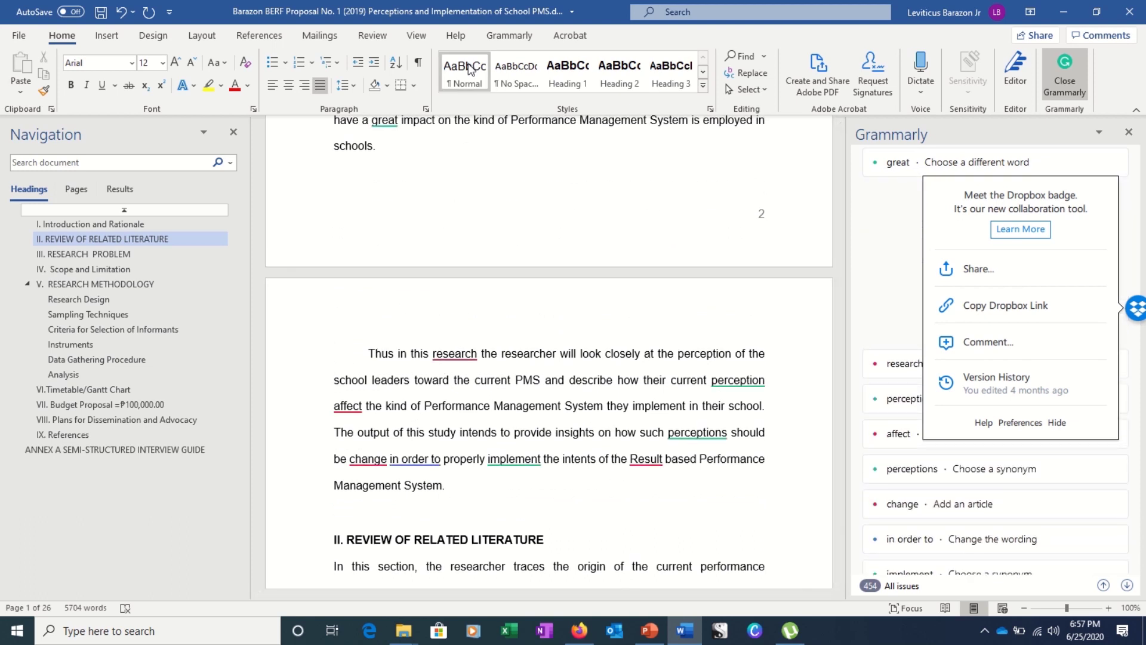
Return to the start of Document2 and select its contents table field
key("ctrl+Home")
scroll(530, 215, "down", 10)
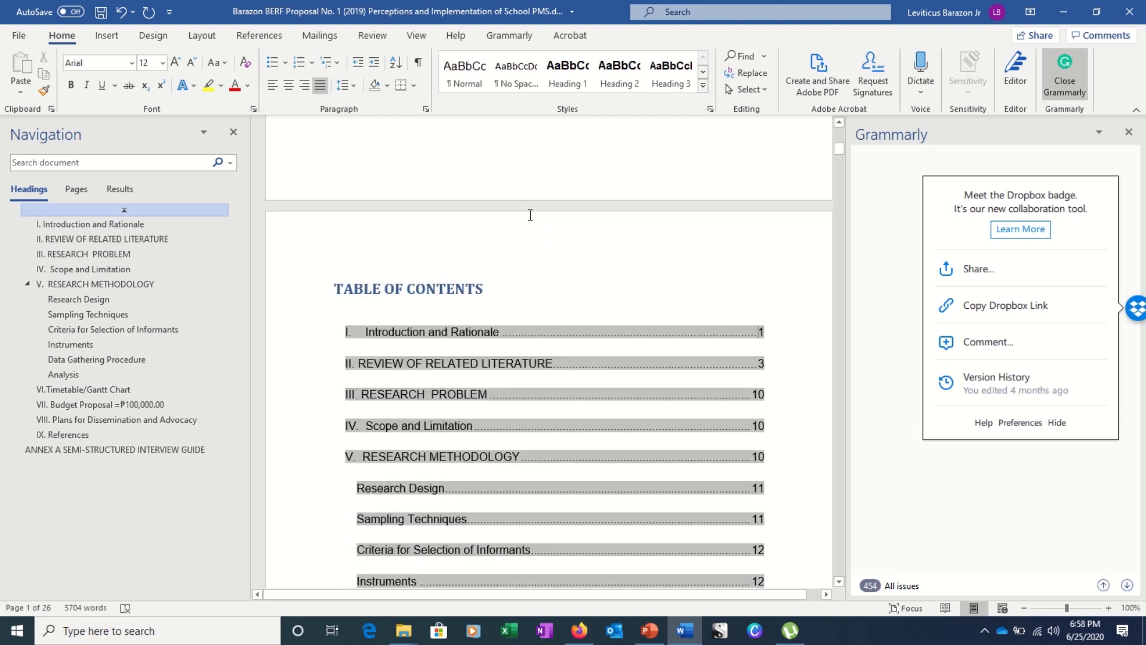
scroll(530, 215, "down", 3)
scroll(533, 264, "down", 1)
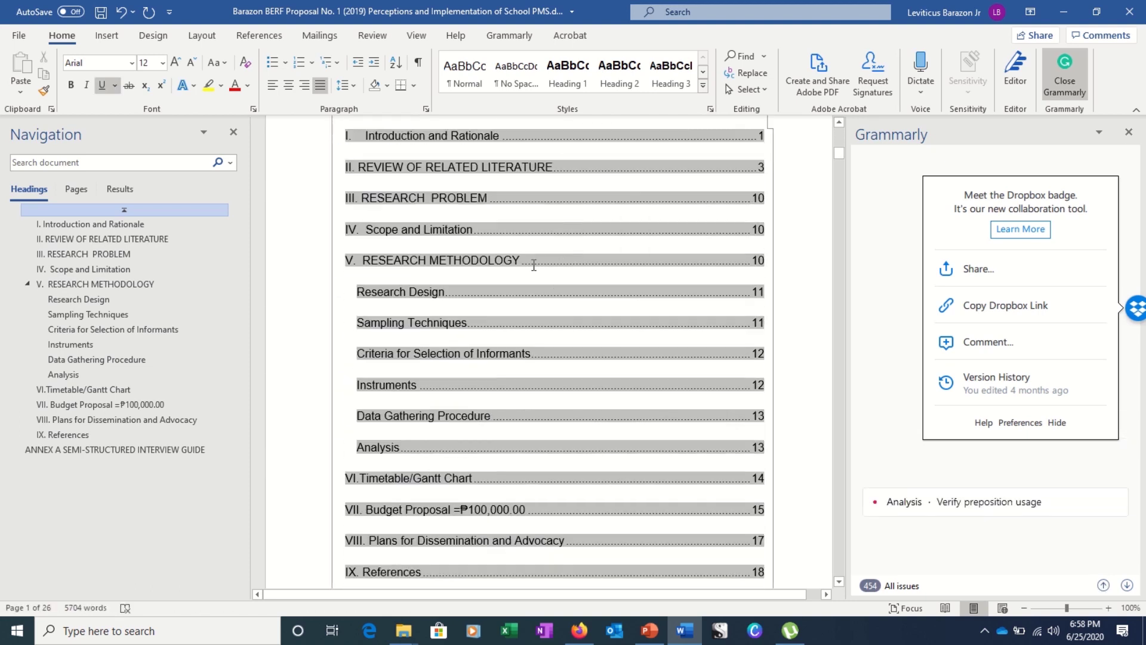
scroll(534, 265, "down", 1)
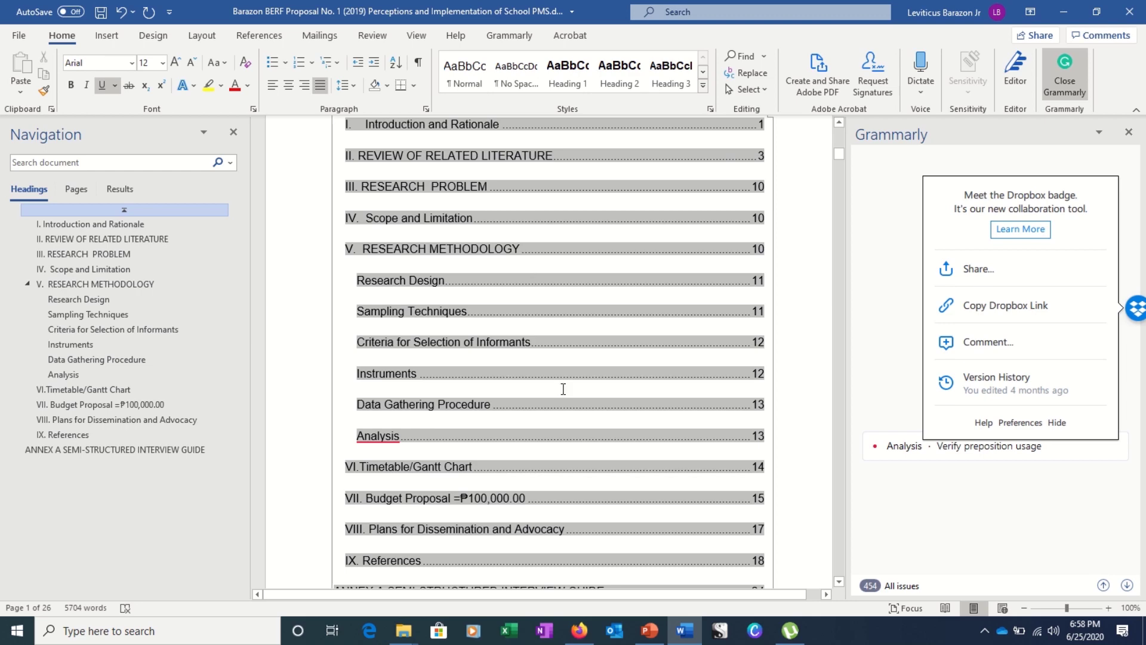
scroll(576, 333, "down", 8)
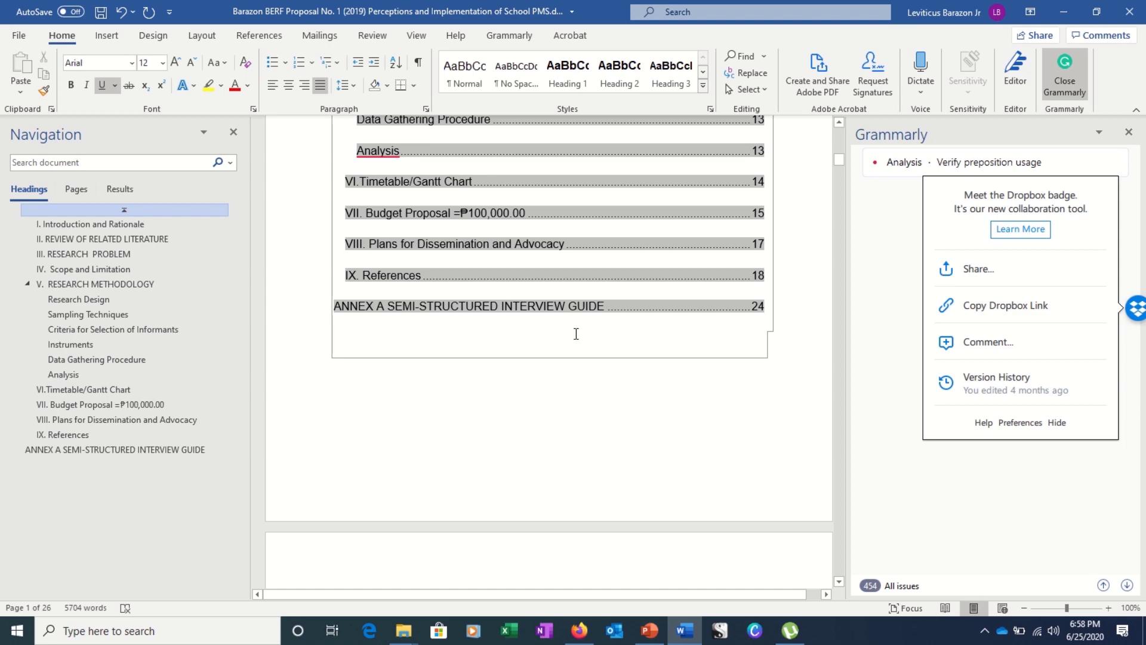
scroll(568, 275, "down", 2)
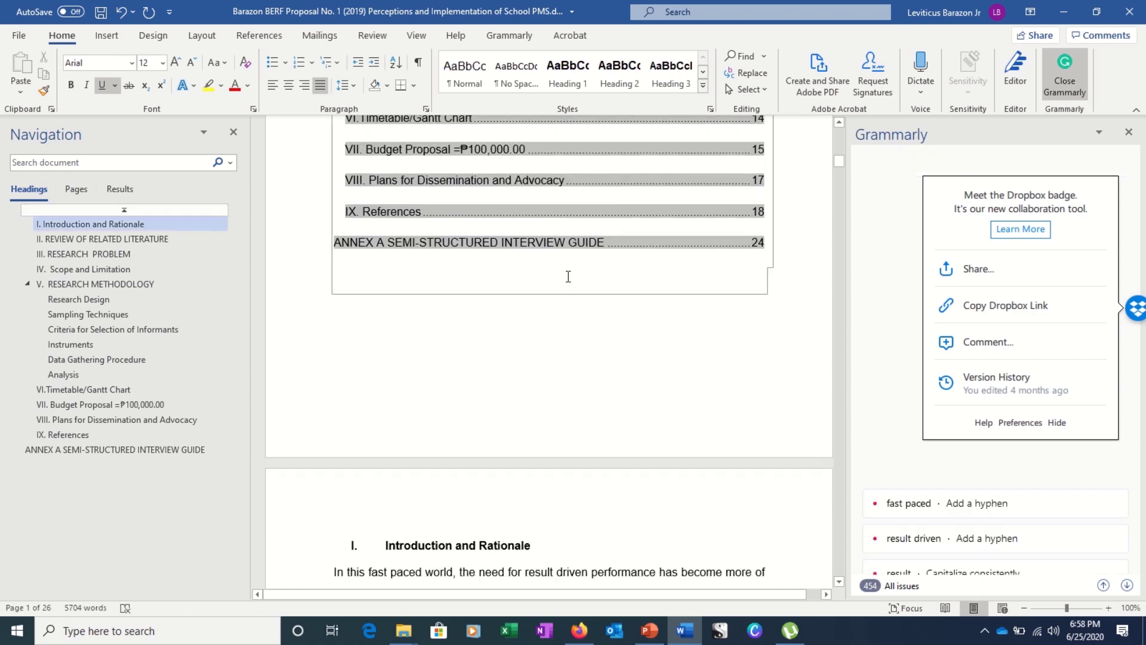
scroll(568, 276, "up", 3)
left_click(570, 427)
scroll(570, 427, "up", 13)
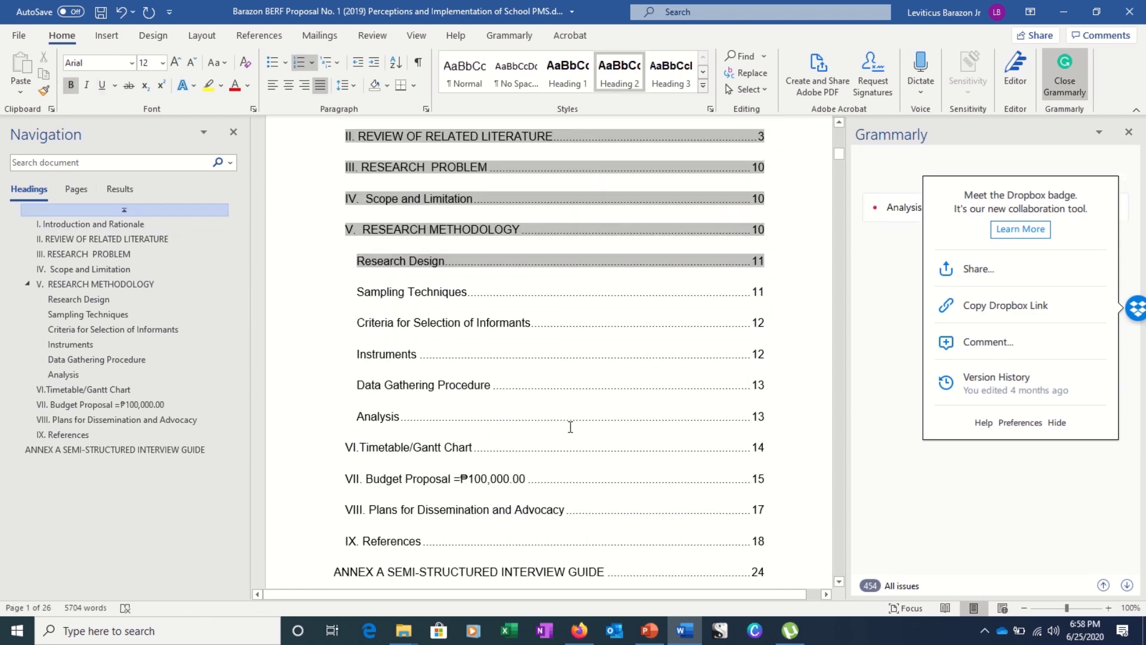
left_click(536, 323)
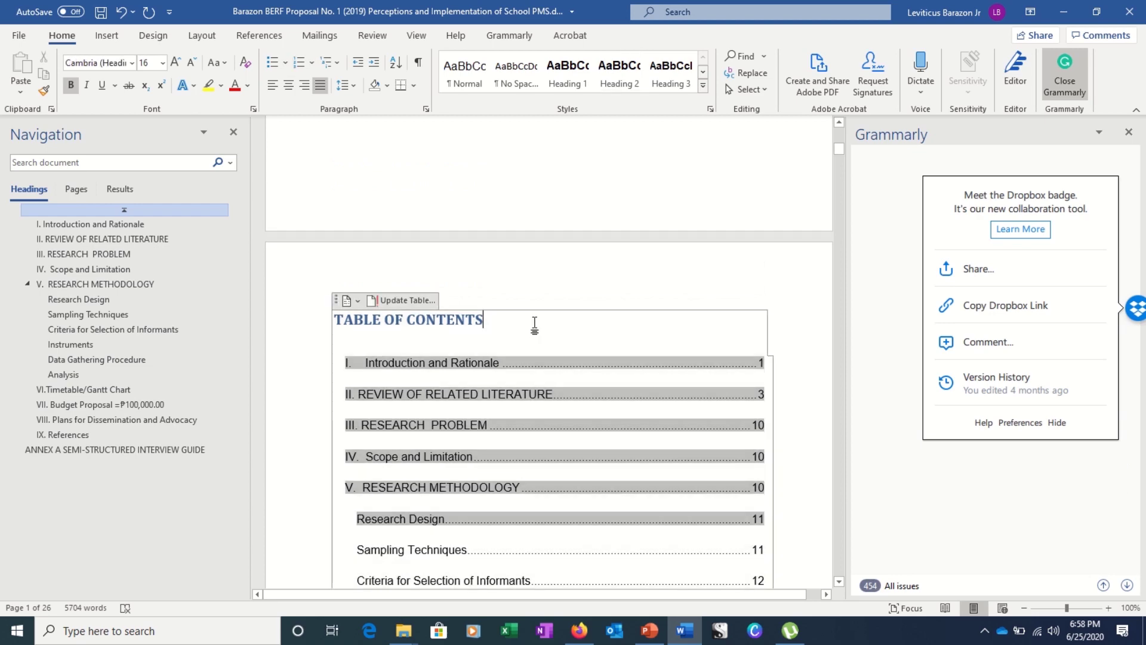
scroll(493, 370, "down", 5)
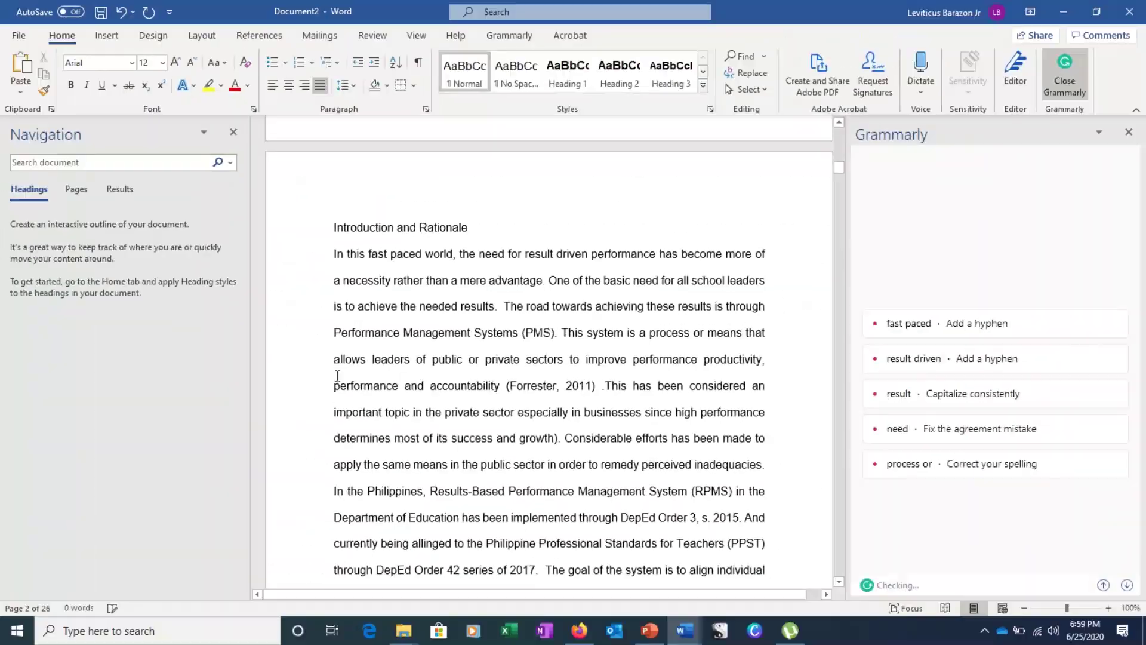
Close the headings Navigation pane and look over the unstyled proposal text
scroll(335, 376, "up", 3)
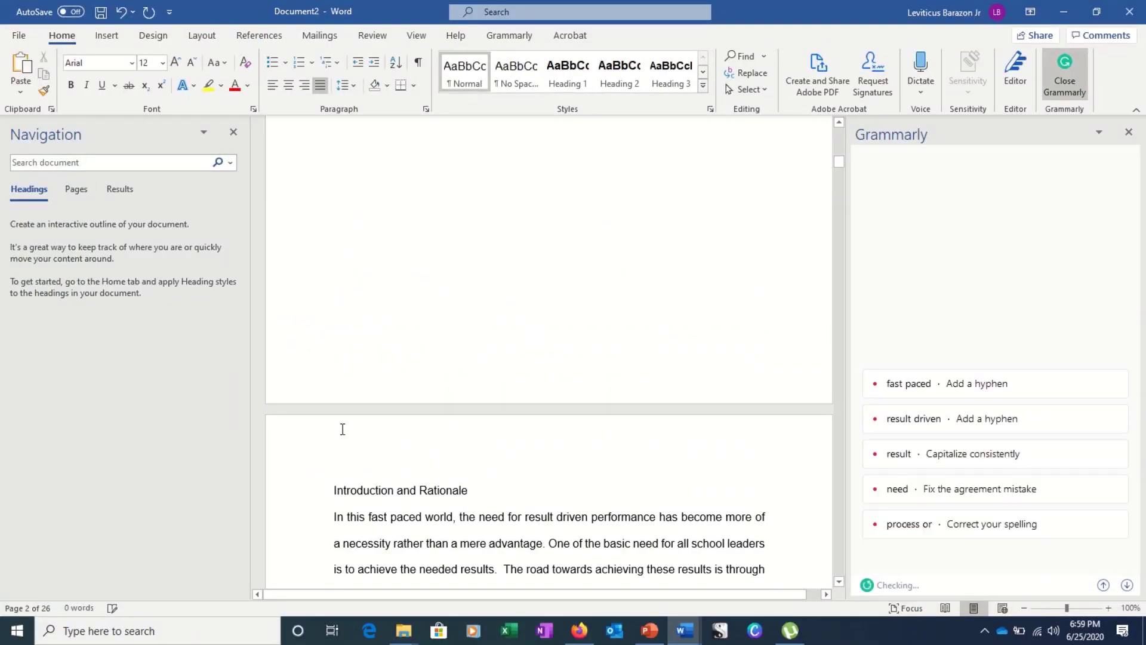
scroll(342, 428, "down", 2)
scroll(342, 429, "up", 8)
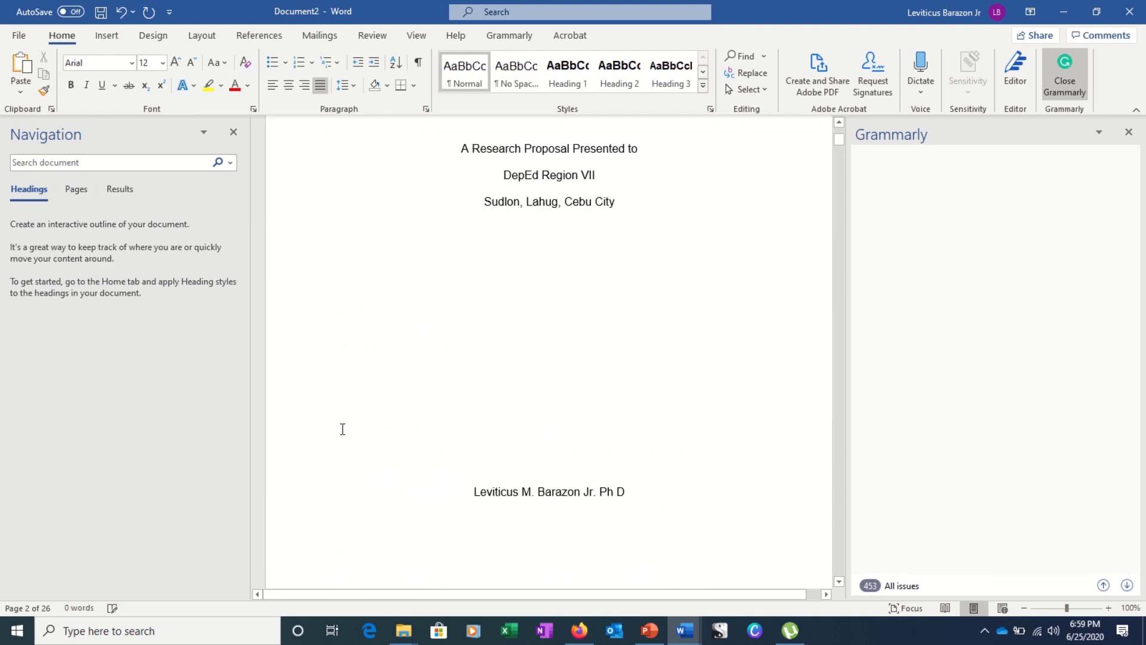
scroll(313, 163, "down", 3)
scroll(313, 163, "up", 5)
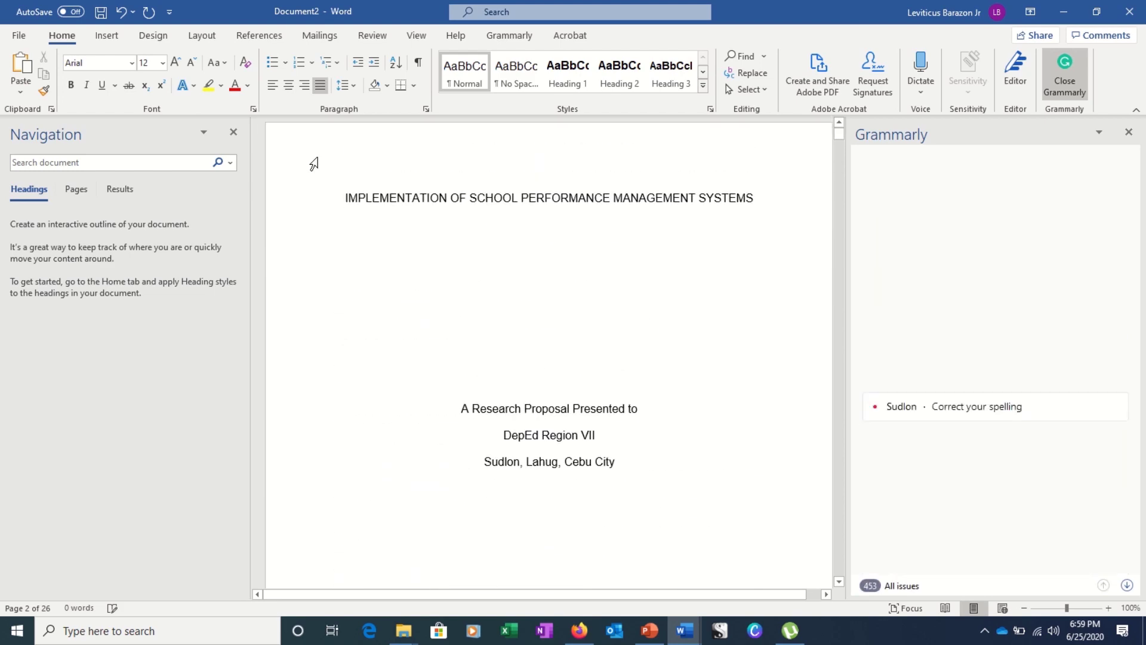
scroll(314, 163, "down", 9)
scroll(315, 163, "down", 8)
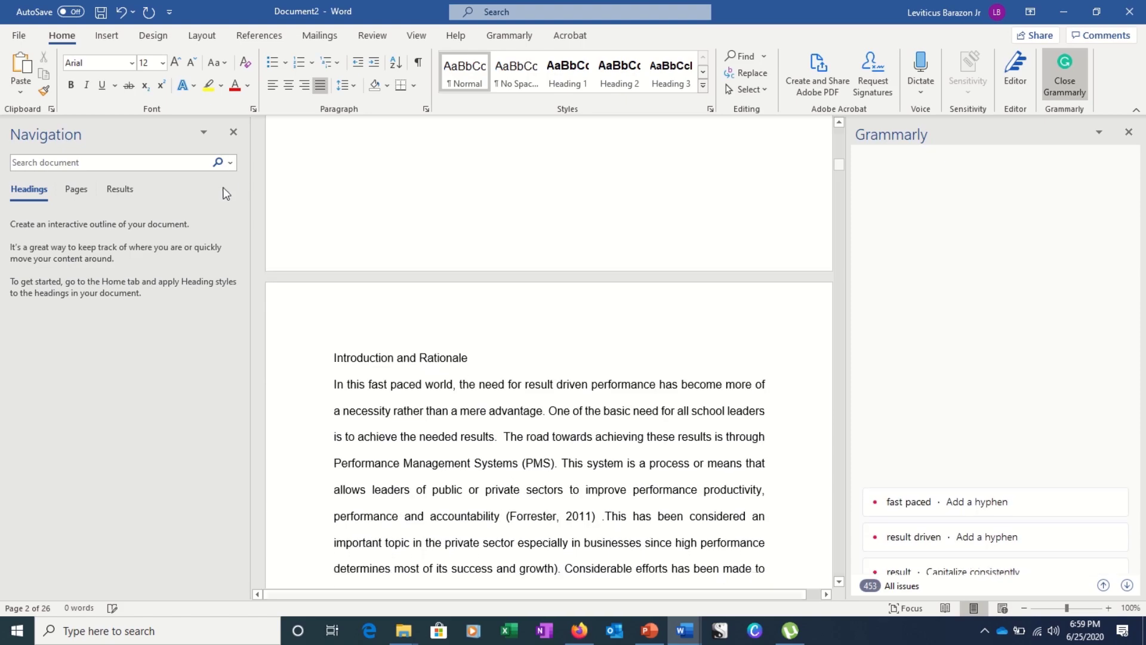
left_click(233, 131)
scroll(419, 389, "down", 6)
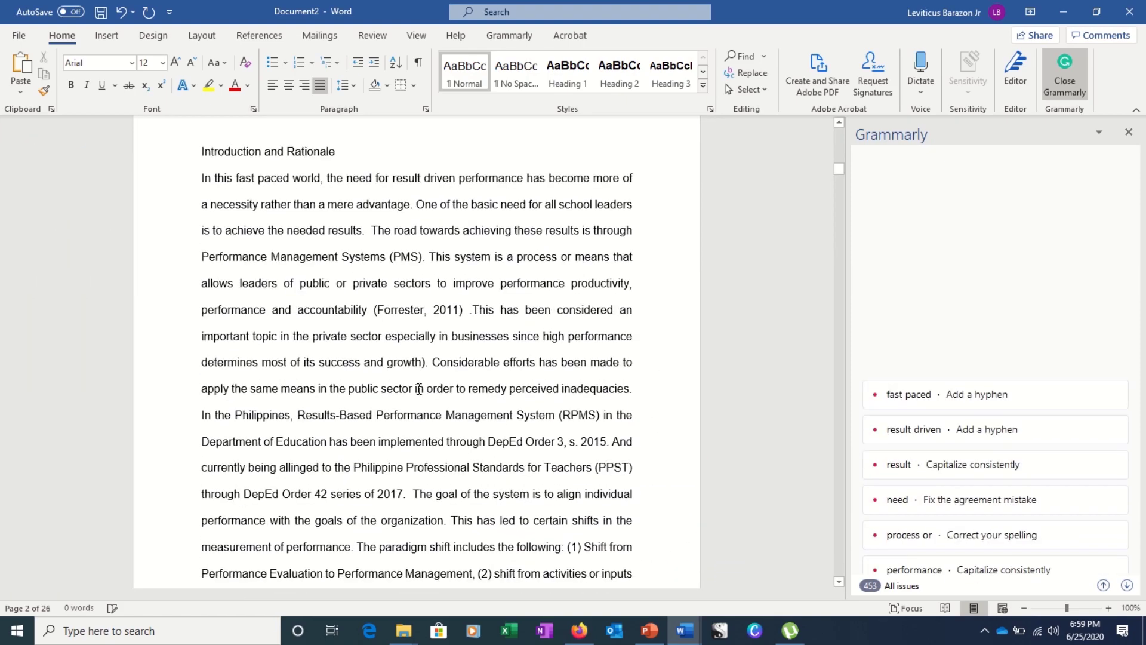
scroll(419, 388, "down", 8)
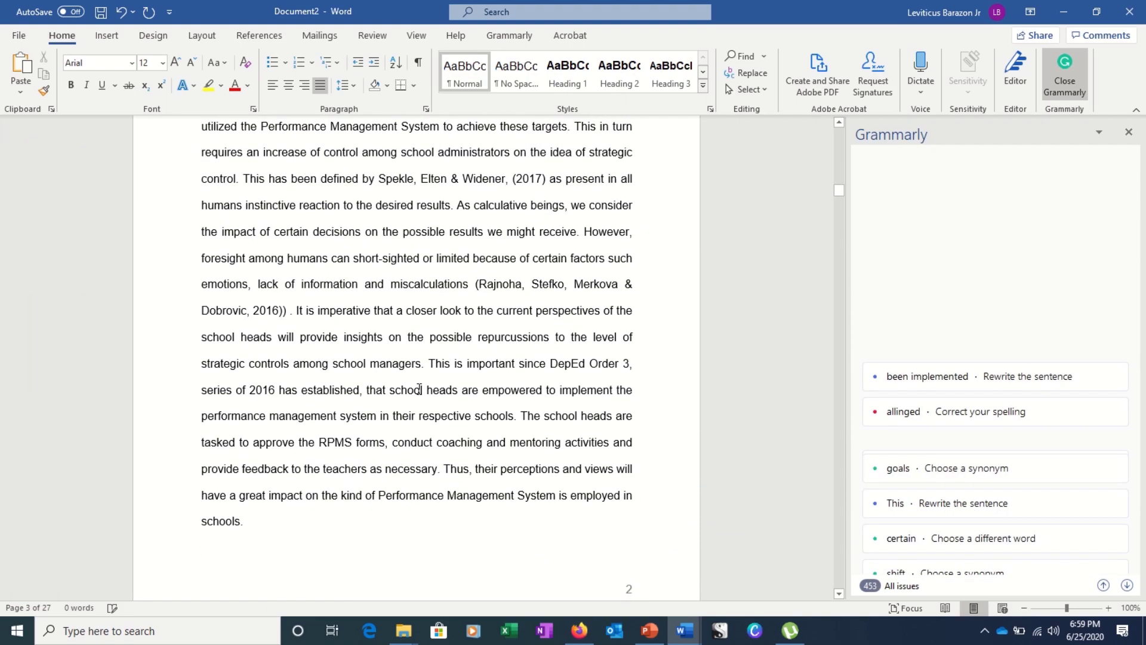
scroll(419, 389, "up", 15)
scroll(419, 389, "up", 3)
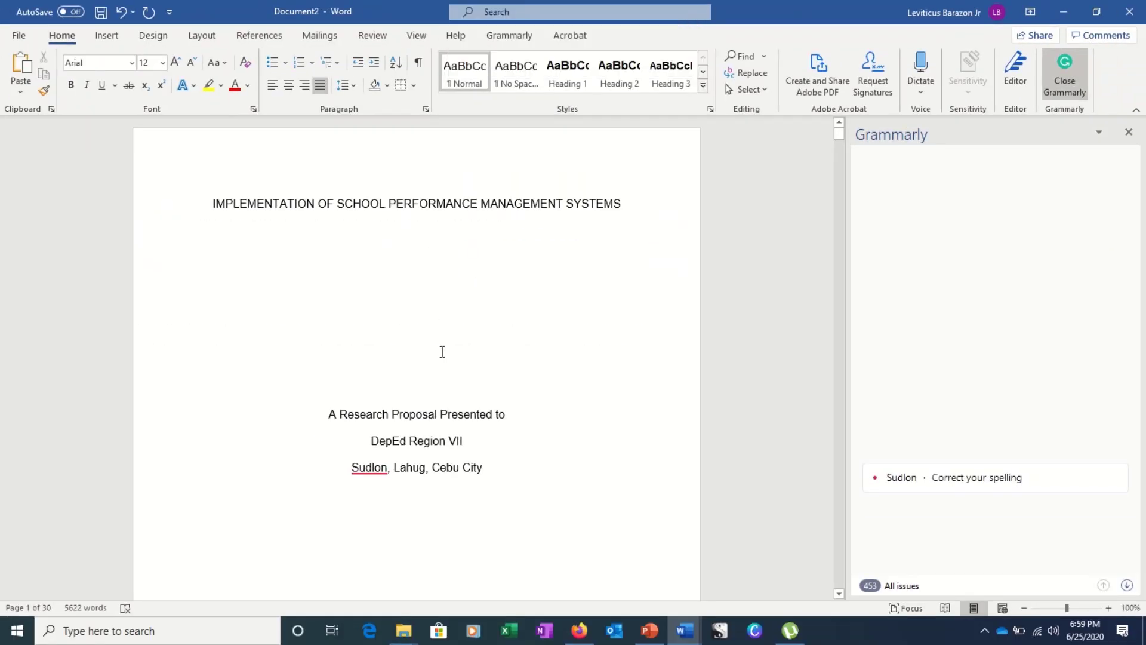
Apply Heading 1 to 'Introduction and Rationale' and place the cursor at its end
scroll(442, 352, "down", 15)
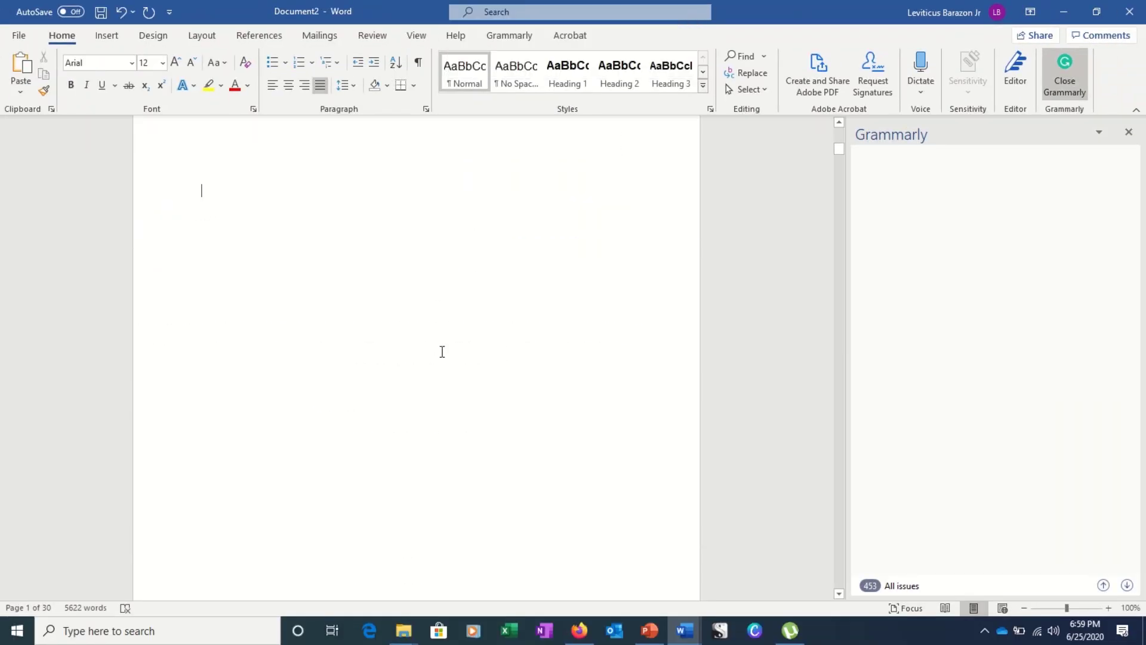
scroll(442, 351, "down", 8)
scroll(515, 341, "up", 2)
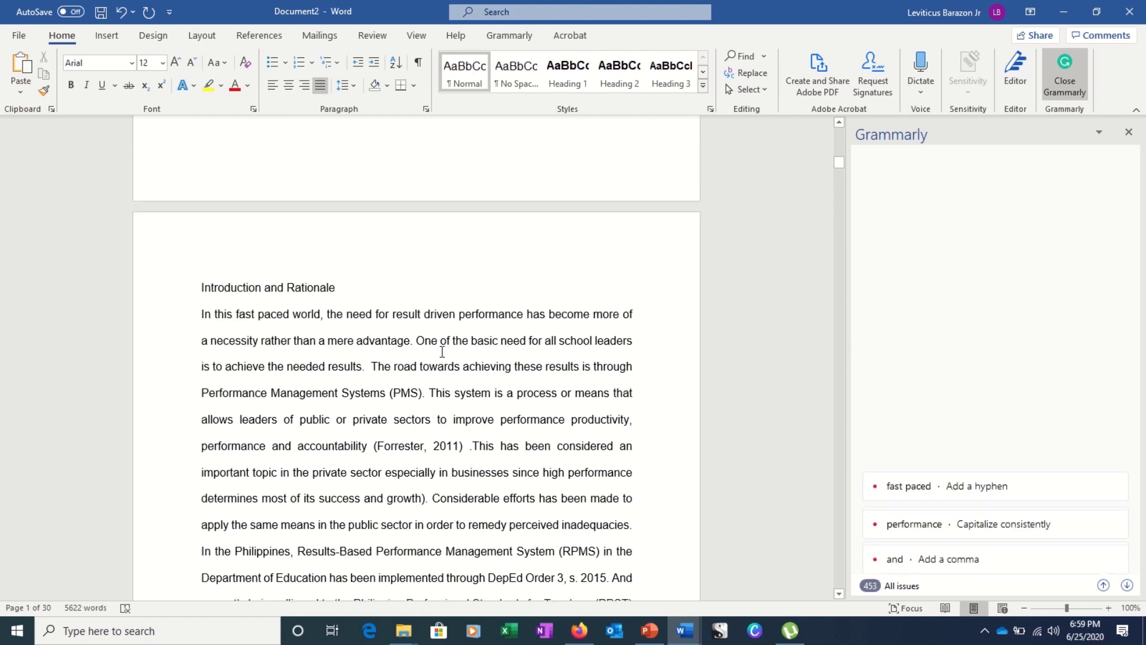
left_click_drag(351, 293, 200, 293)
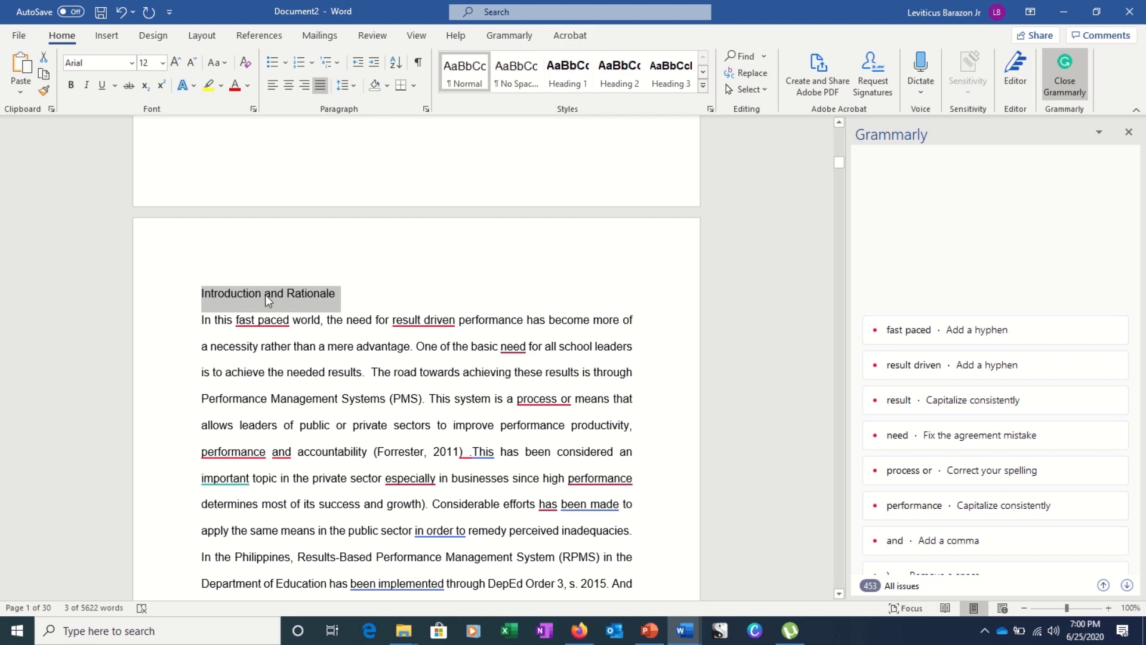
left_click_drag(346, 294, 201, 294)
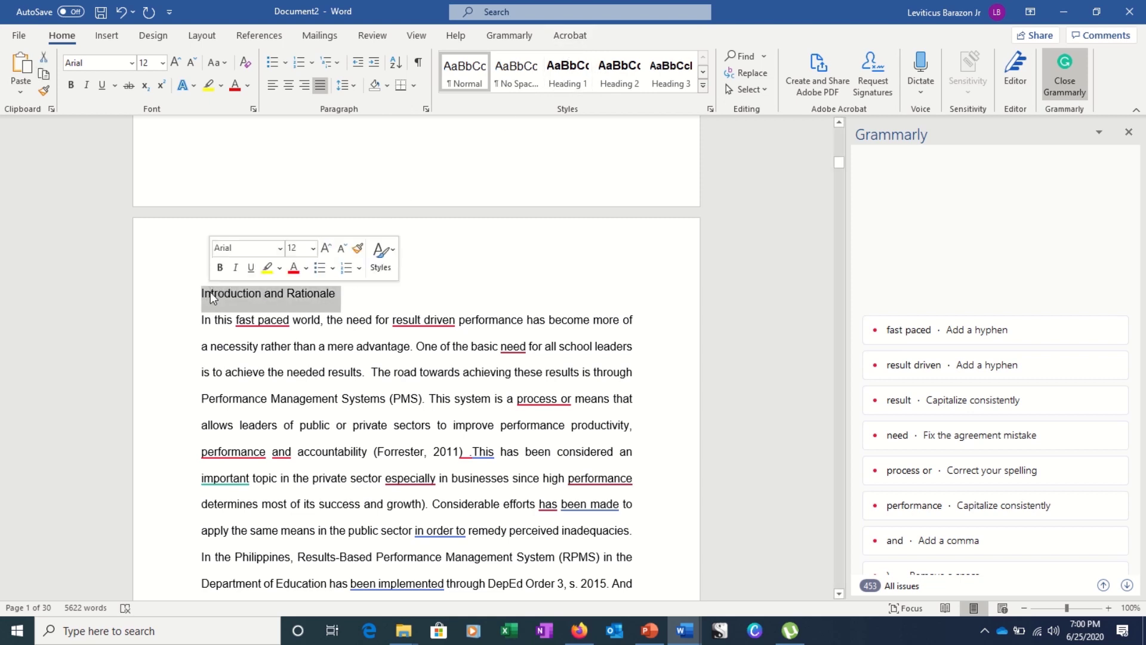
left_click(568, 69)
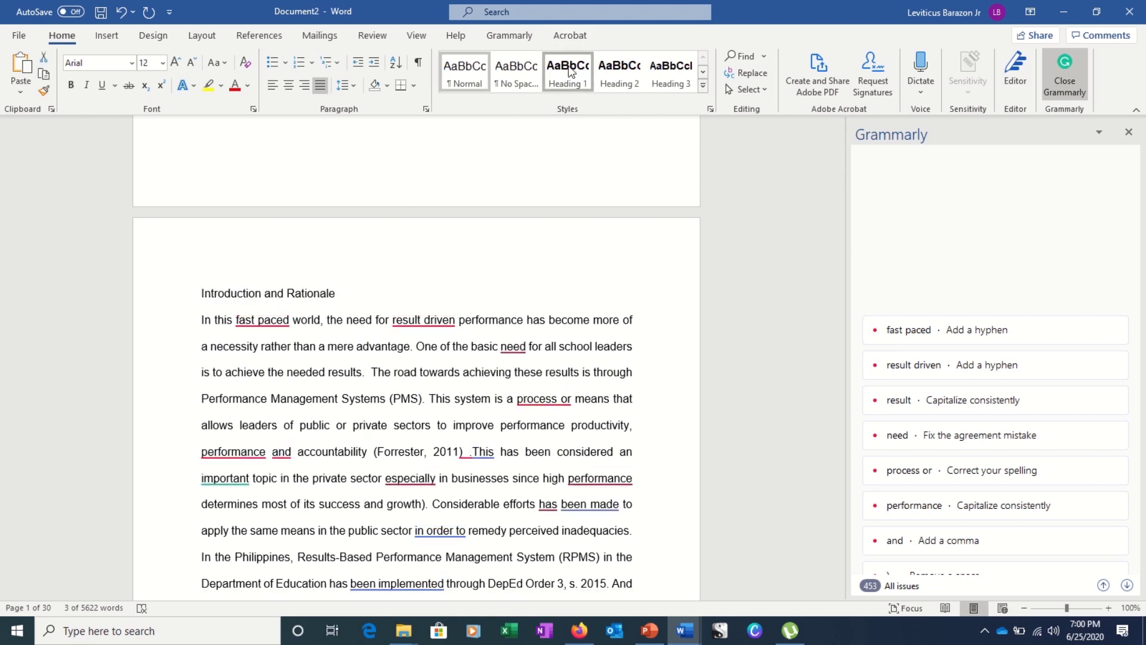
left_click(319, 364)
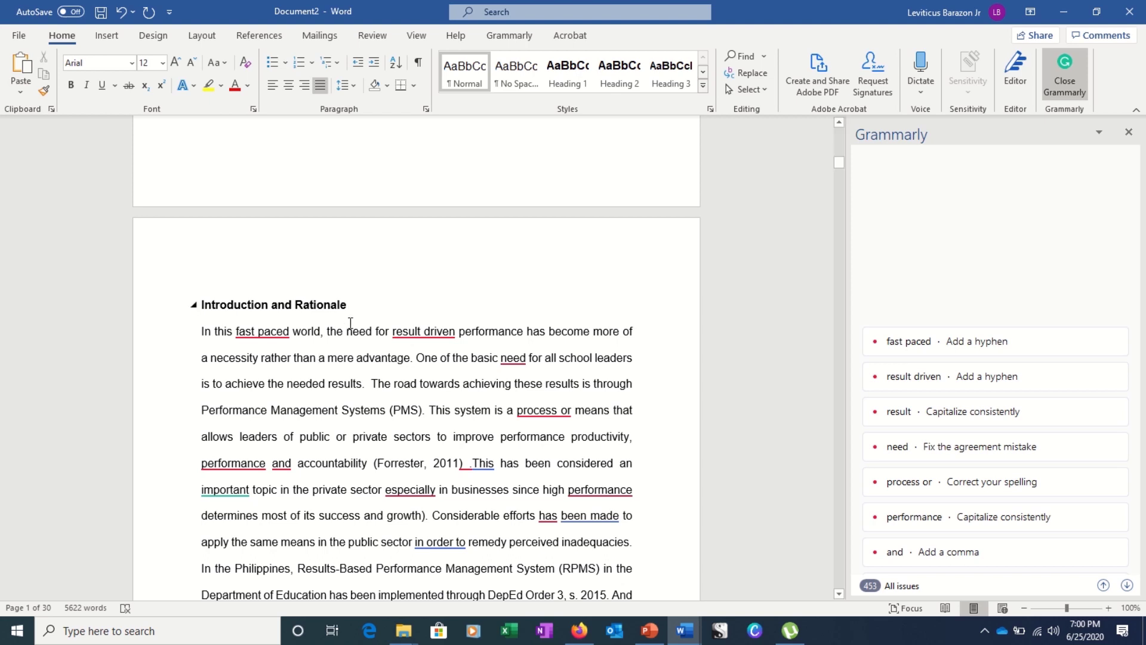
scroll(346, 324, "down", 2)
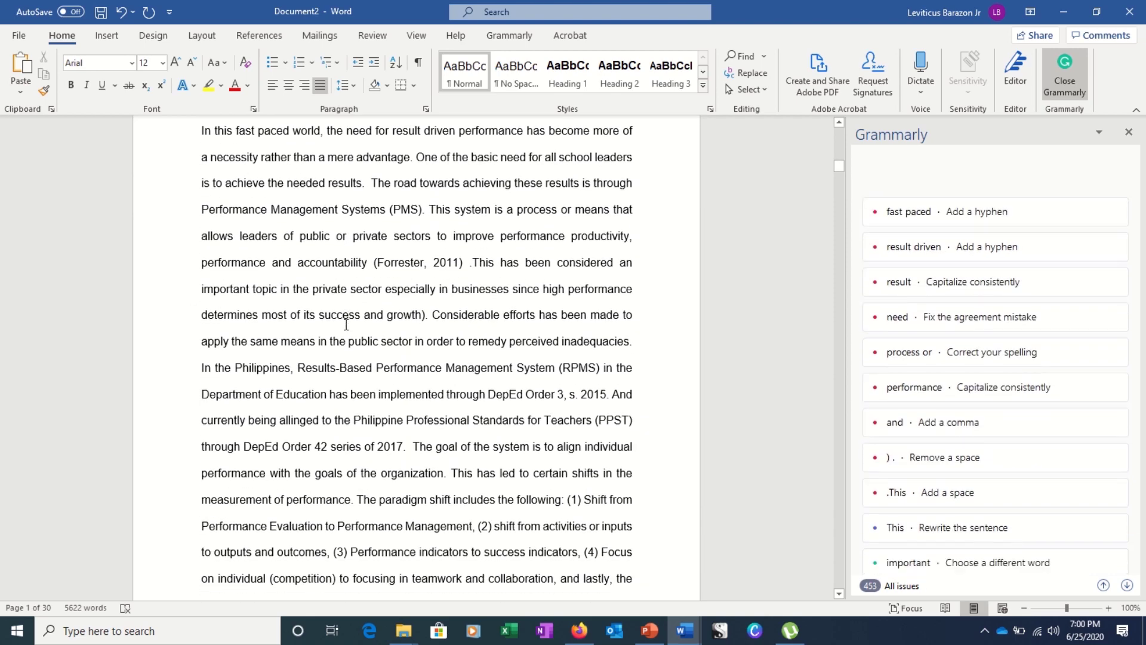
scroll(346, 324, "up", 2)
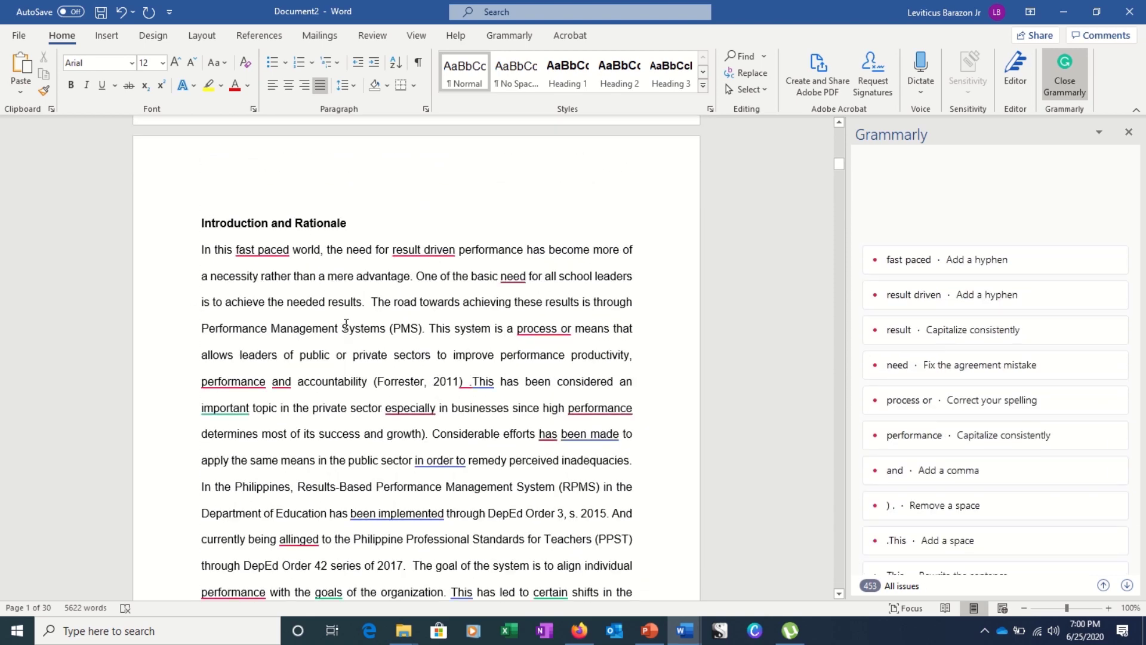
left_click(358, 224)
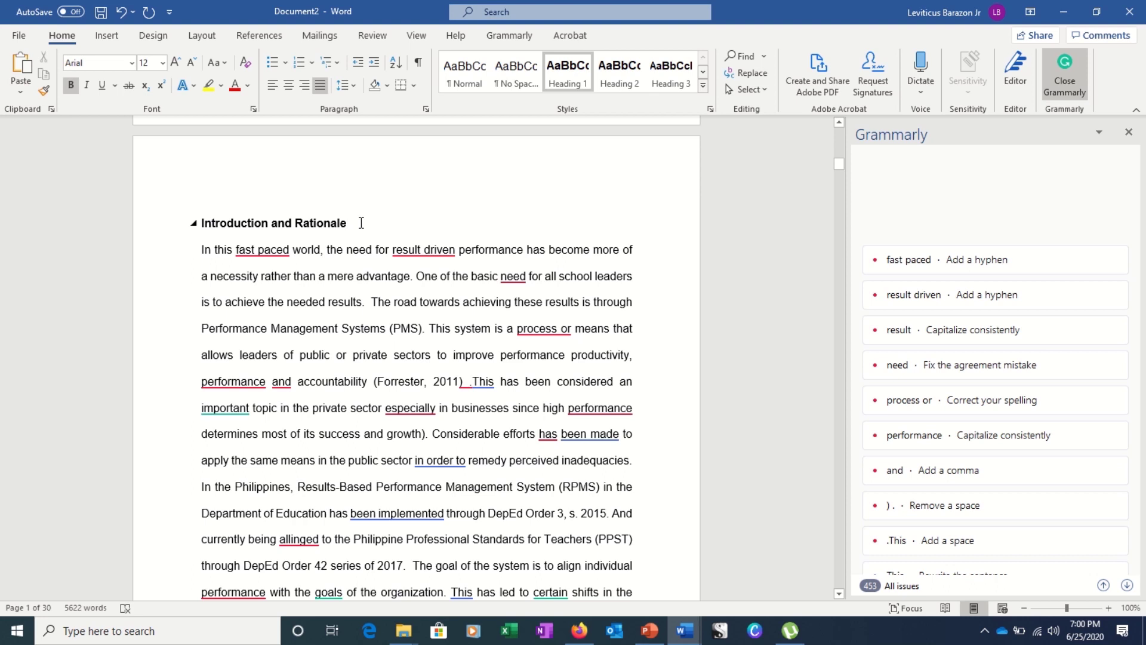
Add a 'Part 1' line styled Heading 2 below the heading, then open the Navigation pane
key("Return")
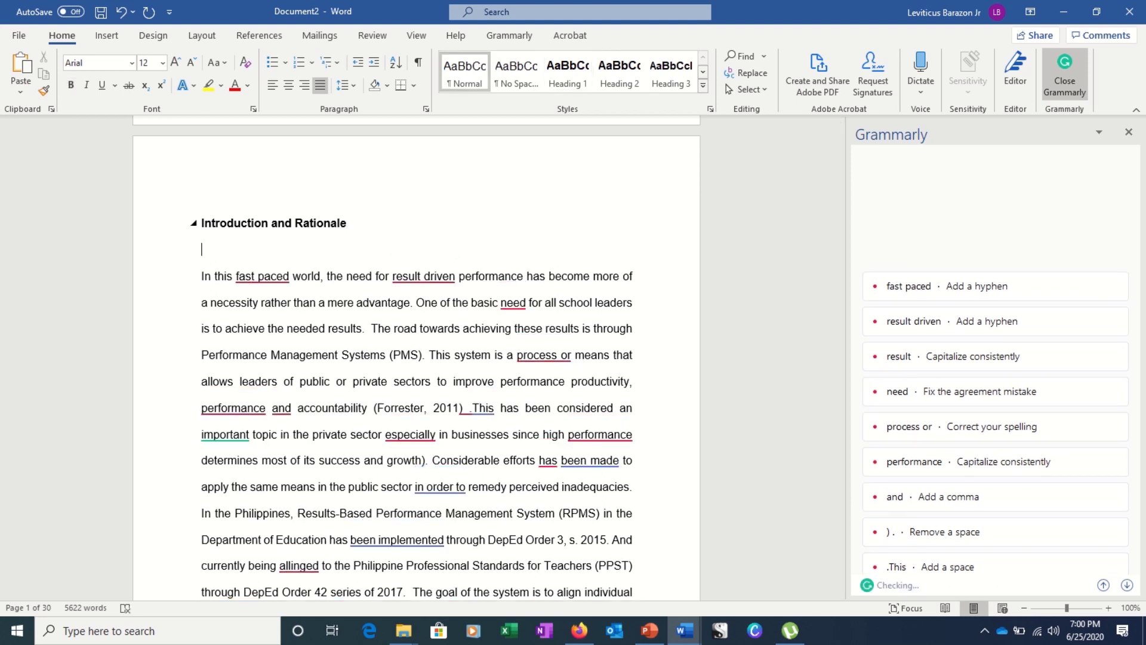
type("Part 1")
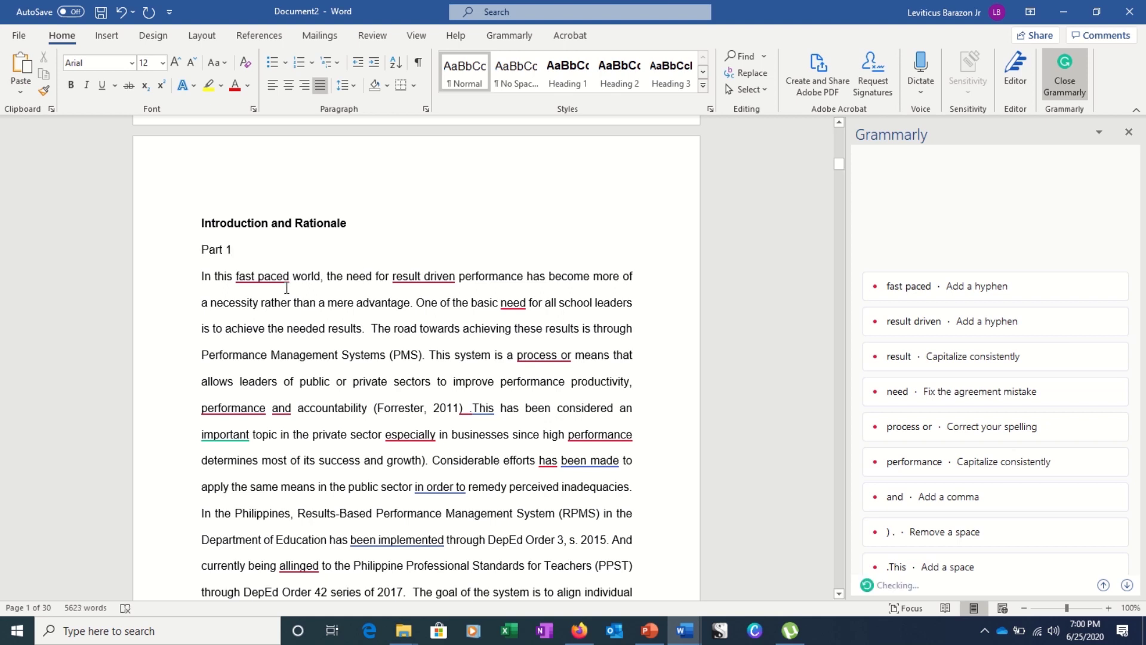
left_click_drag(247, 250, 189, 252)
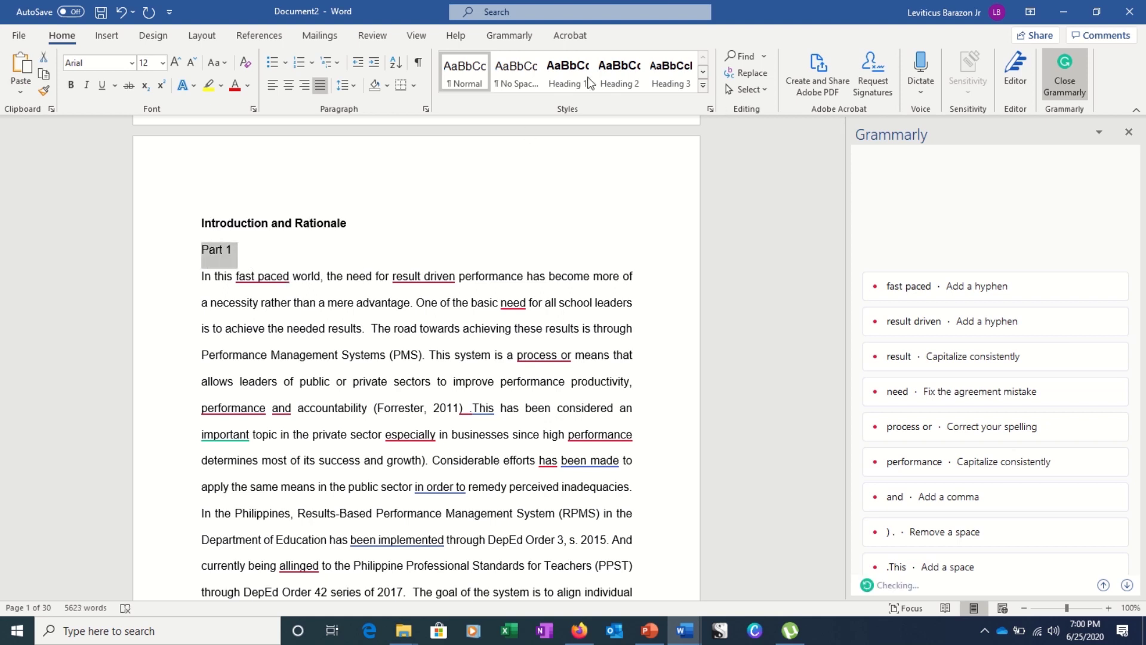
left_click(619, 72)
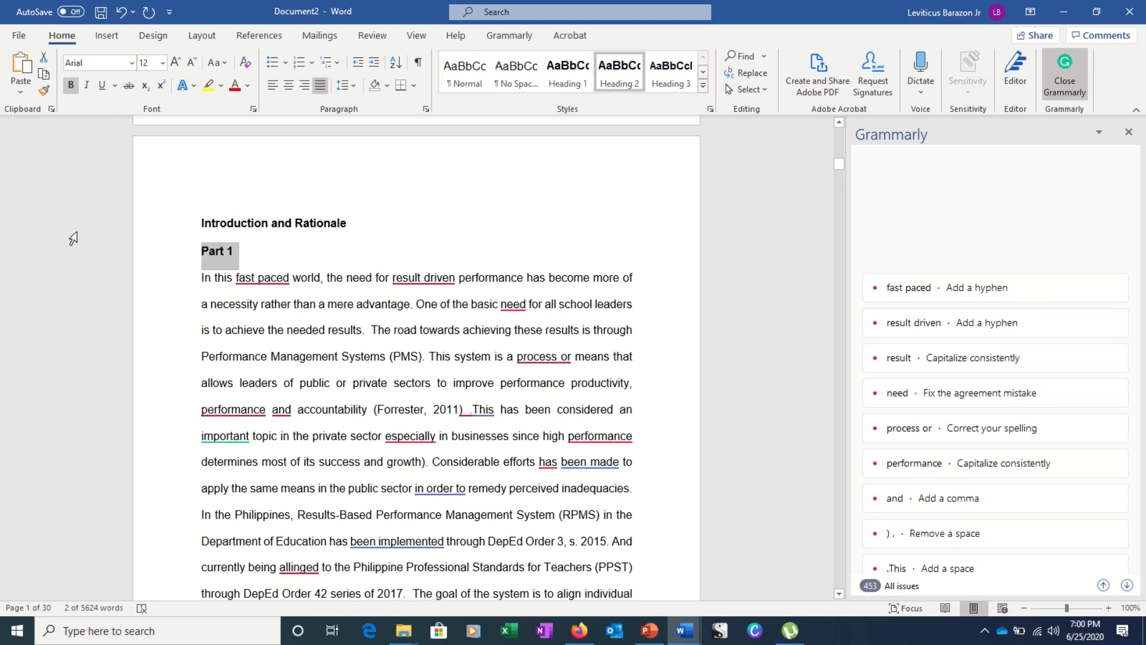
left_click(297, 251)
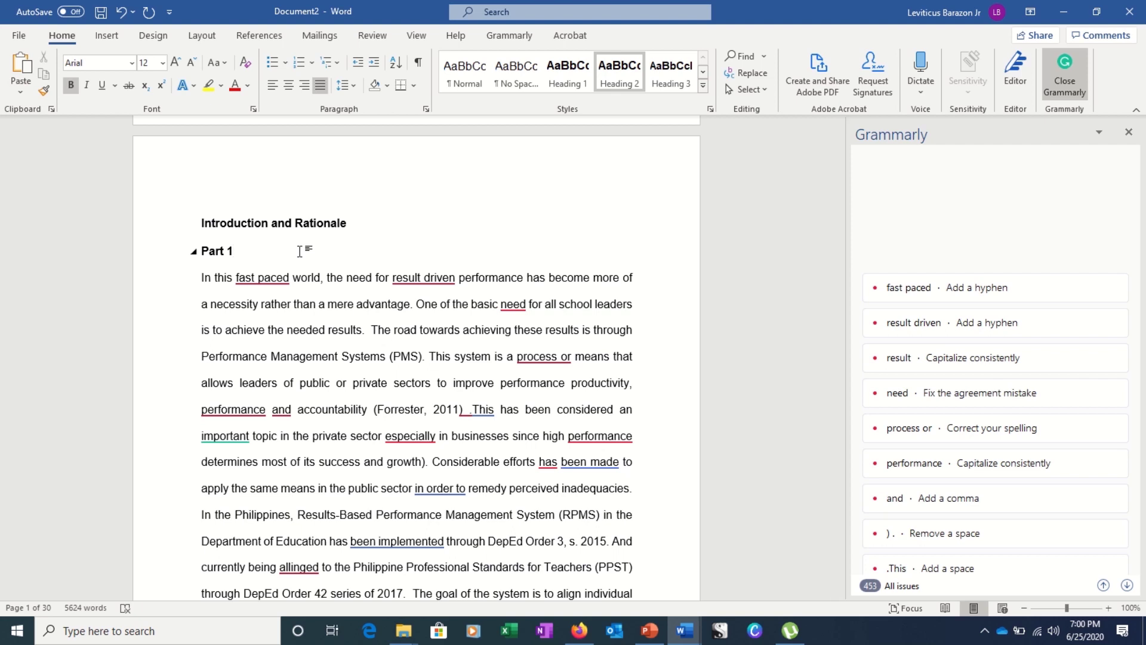
key("ctrl+f")
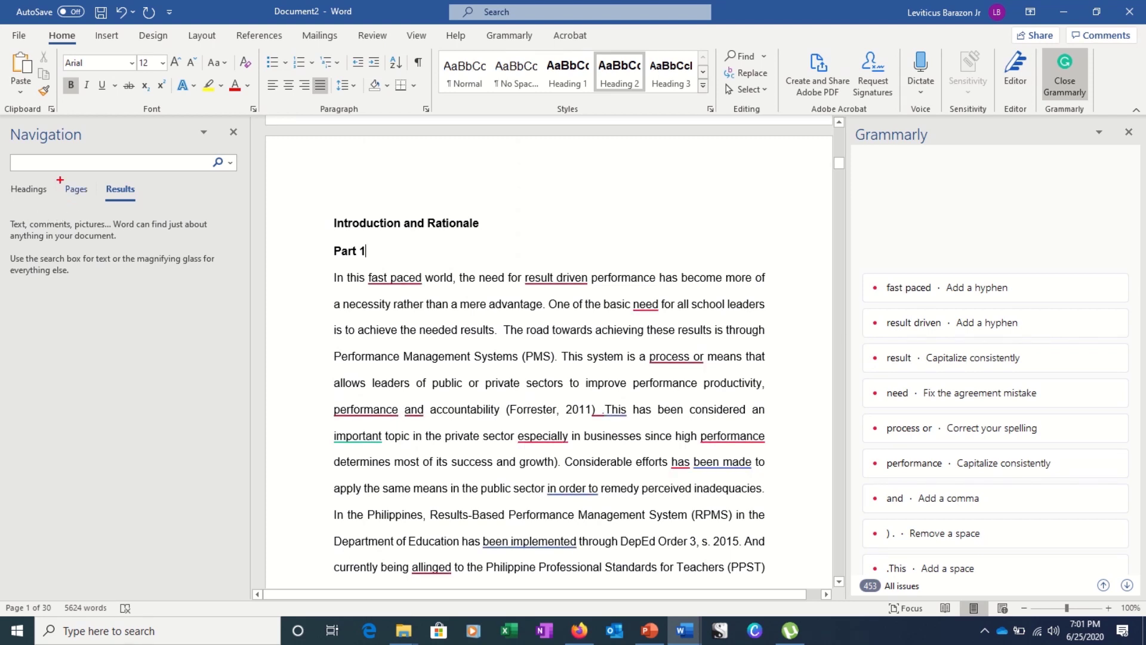
Show the Headings outline and jump to 'Introduction and Rationale' and then 'Part 1'
mouse_move(60, 180)
left_mouse_down()
mouse_move(87, 193)
mouse_move(55, 179)
mouse_move(17, 197)
left_mouse_up()
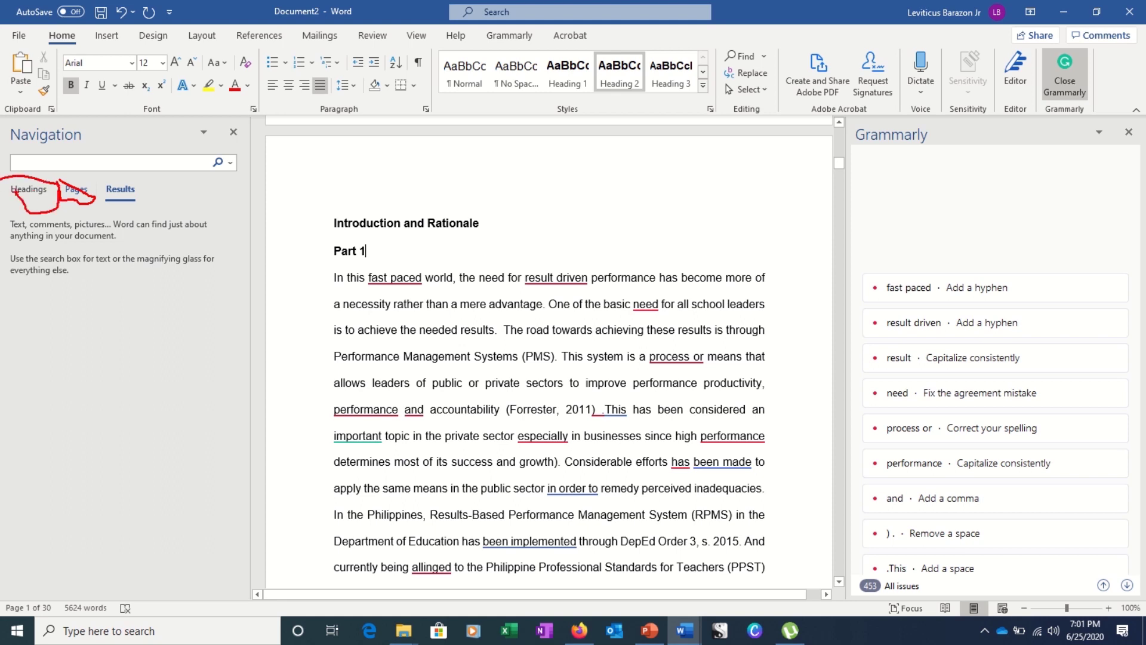
key("Escape")
left_click(33, 190)
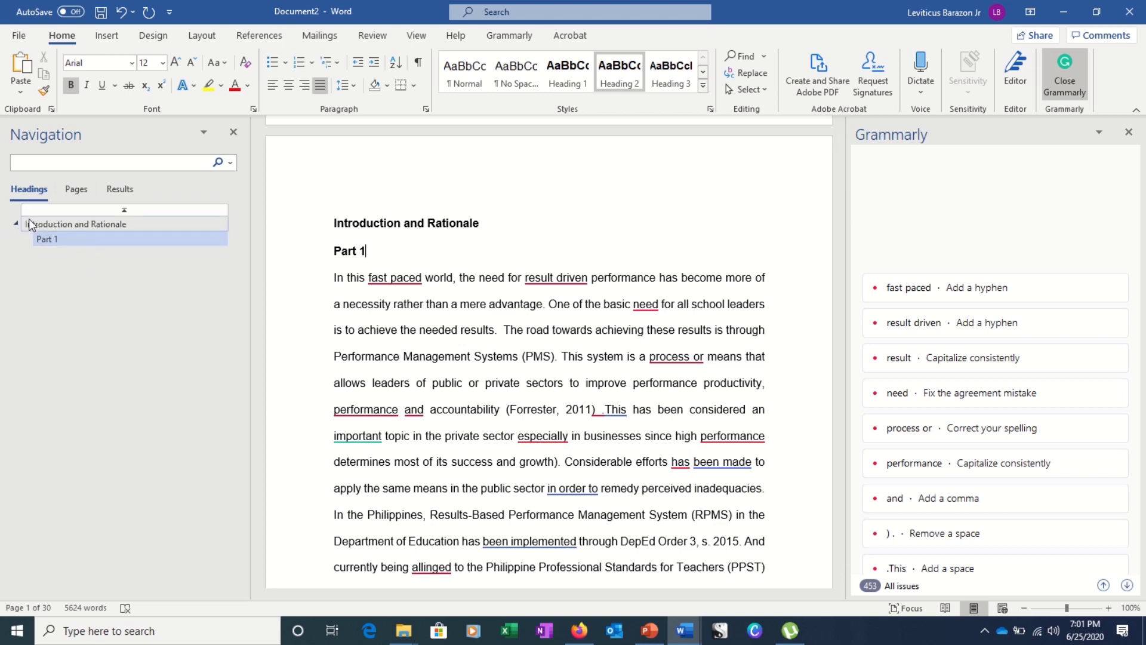
left_click(49, 222)
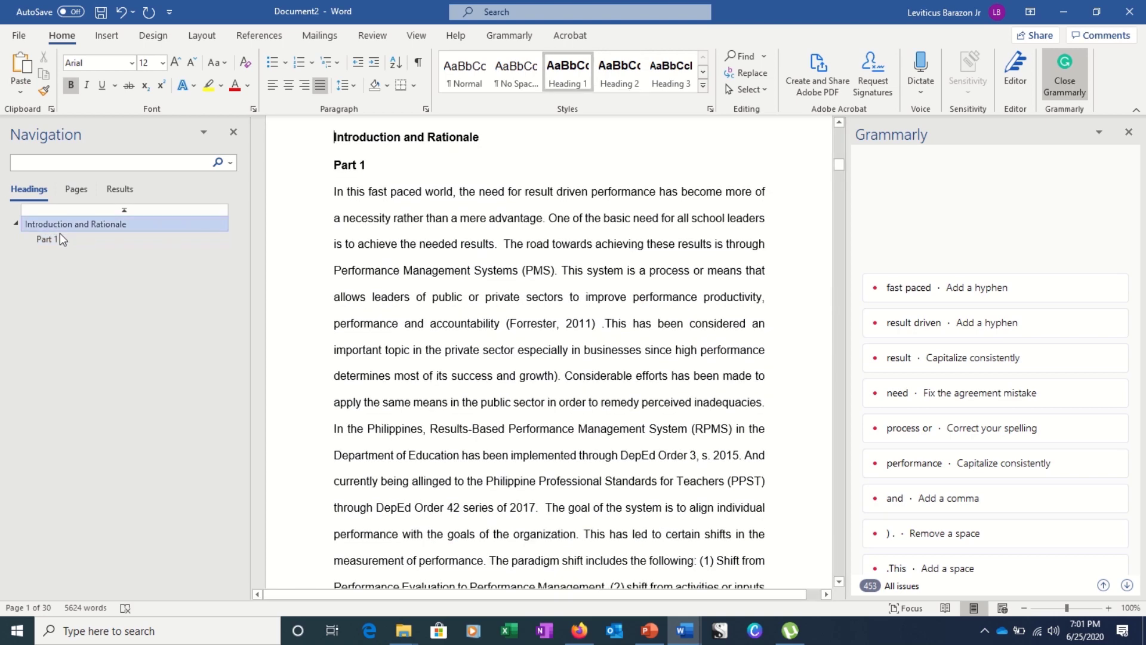
left_click(56, 239)
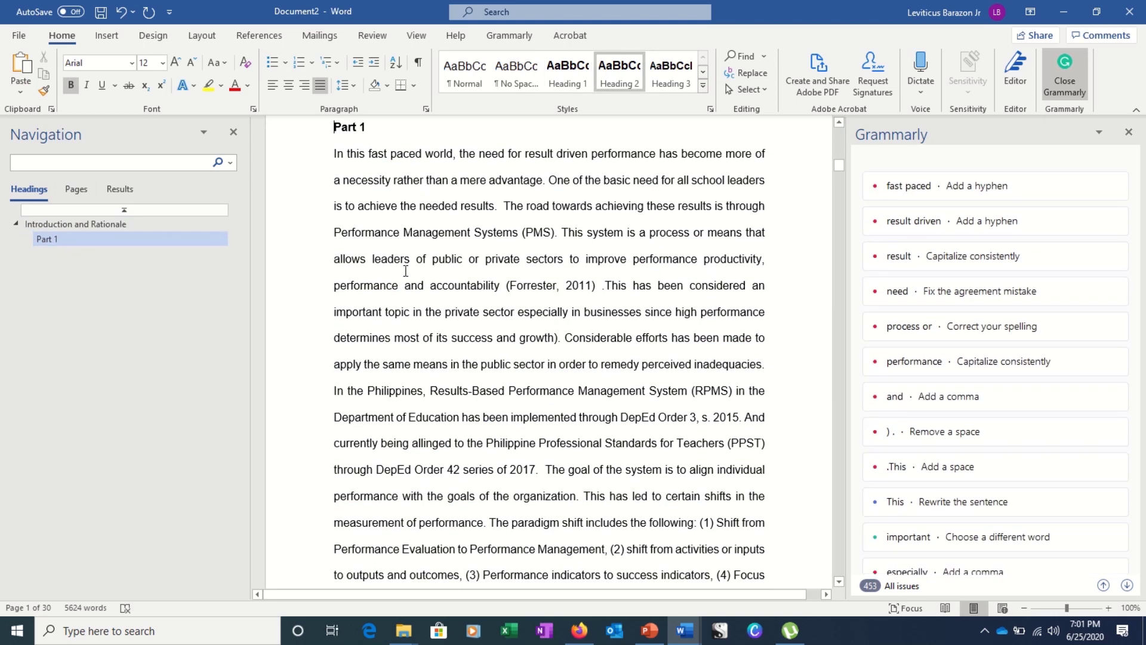
scroll(406, 270, "up", 3)
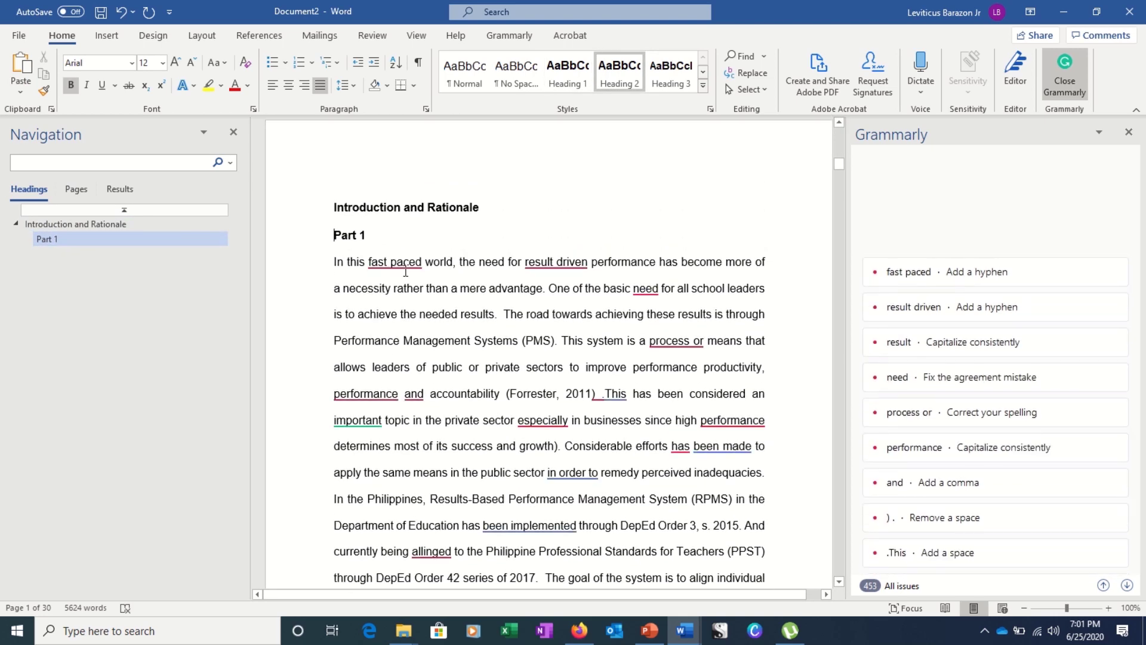
scroll(405, 270, "down", 5)
scroll(405, 270, "down", 20)
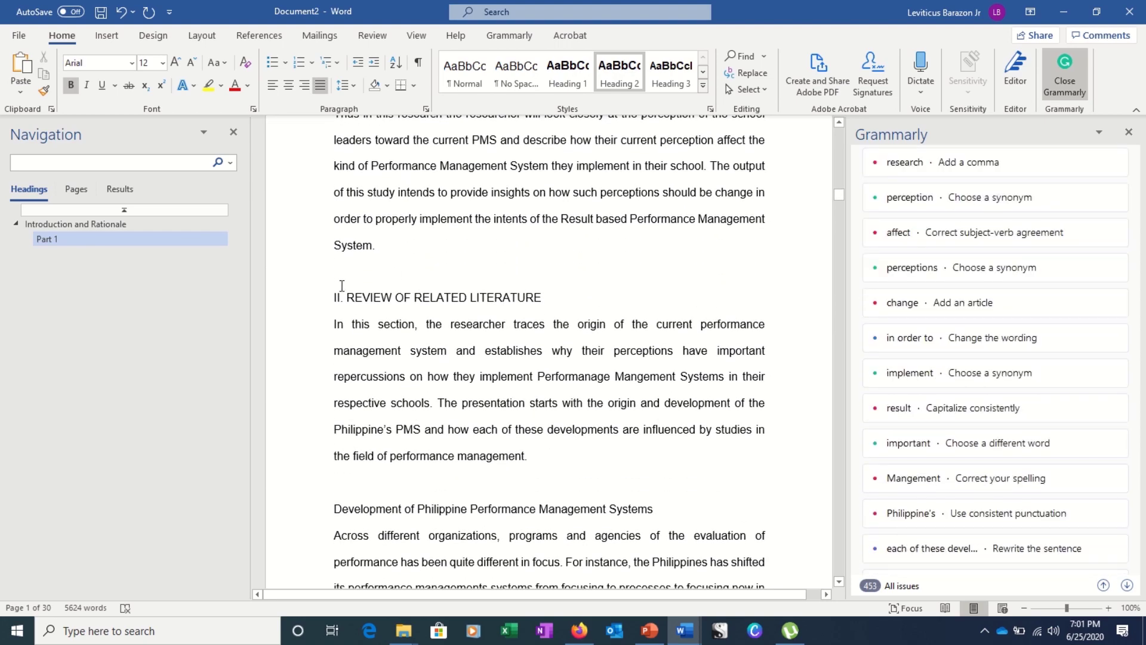
Apply Heading 1 to just the 'II. REVIEW OF RELATED LITERATURE' text
left_click_drag(337, 280, 554, 296)
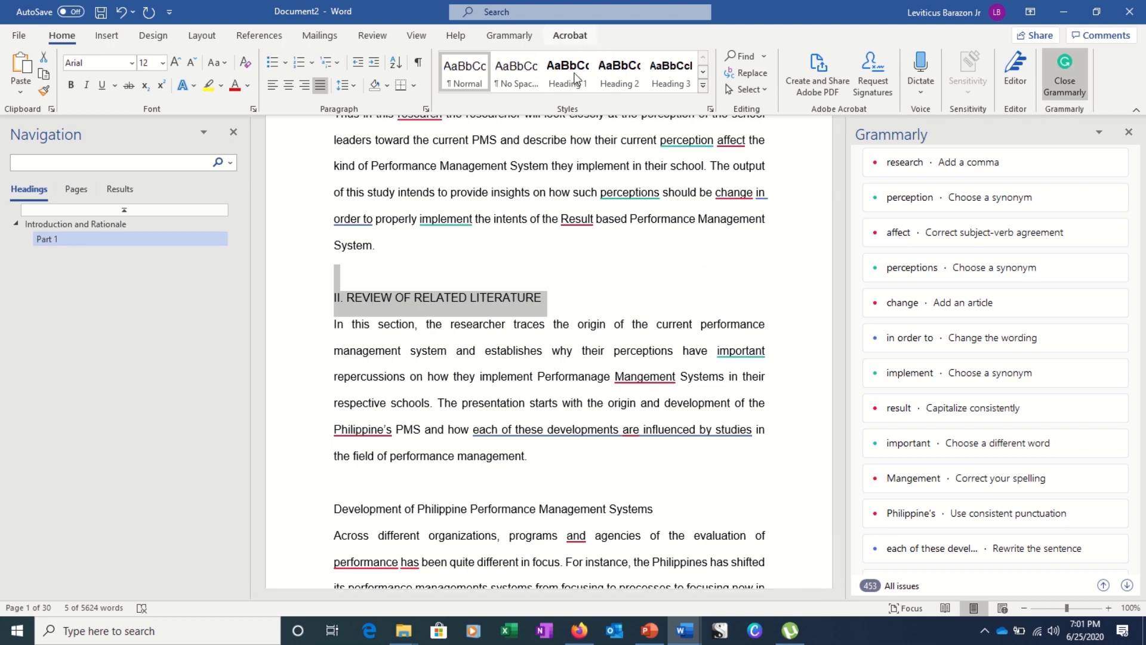
left_click(335, 304)
left_click_drag(328, 300, 547, 301)
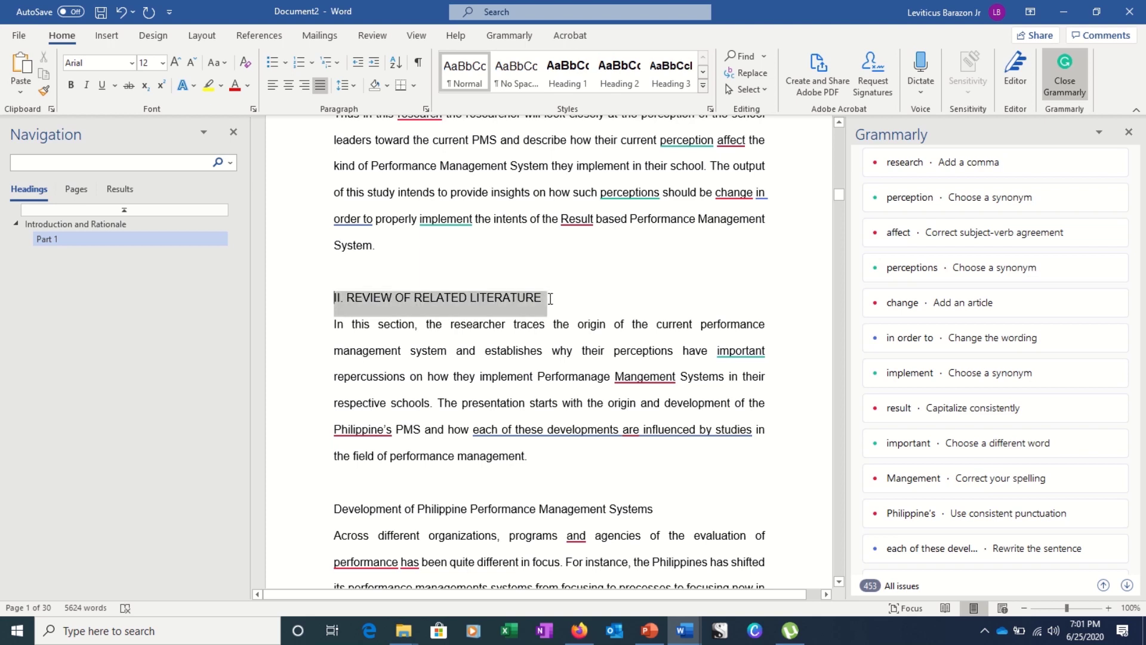
left_click(570, 71)
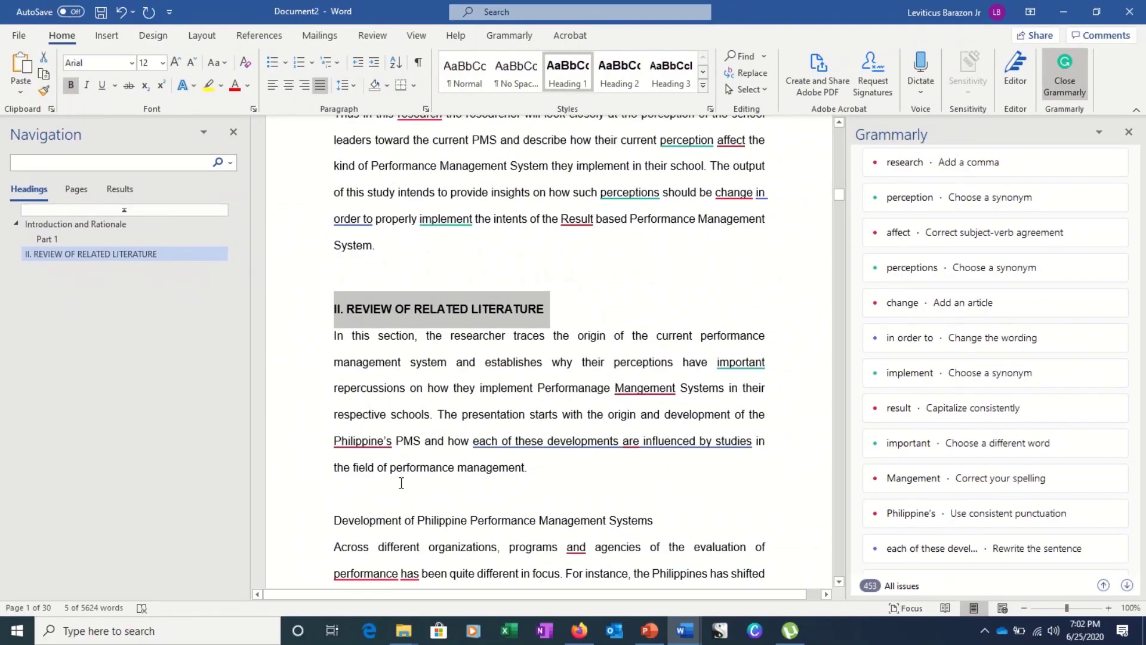
Style the 'Development of Philippine Performance Management Systems' line as Heading 2
left_click(401, 483)
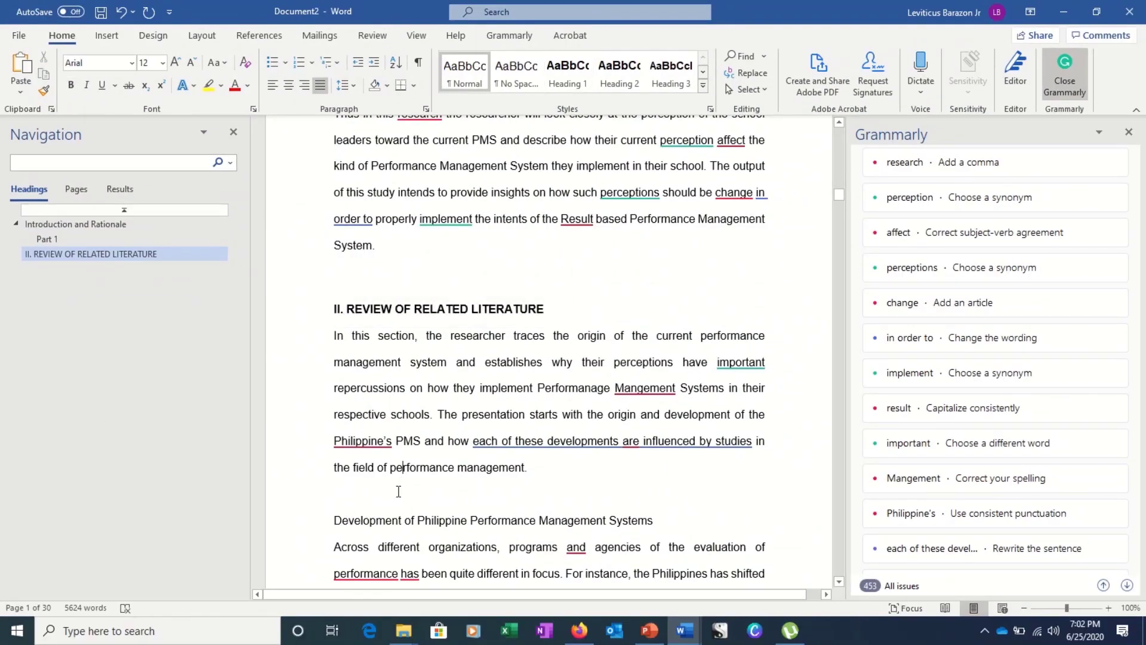
scroll(401, 482, "down", 1)
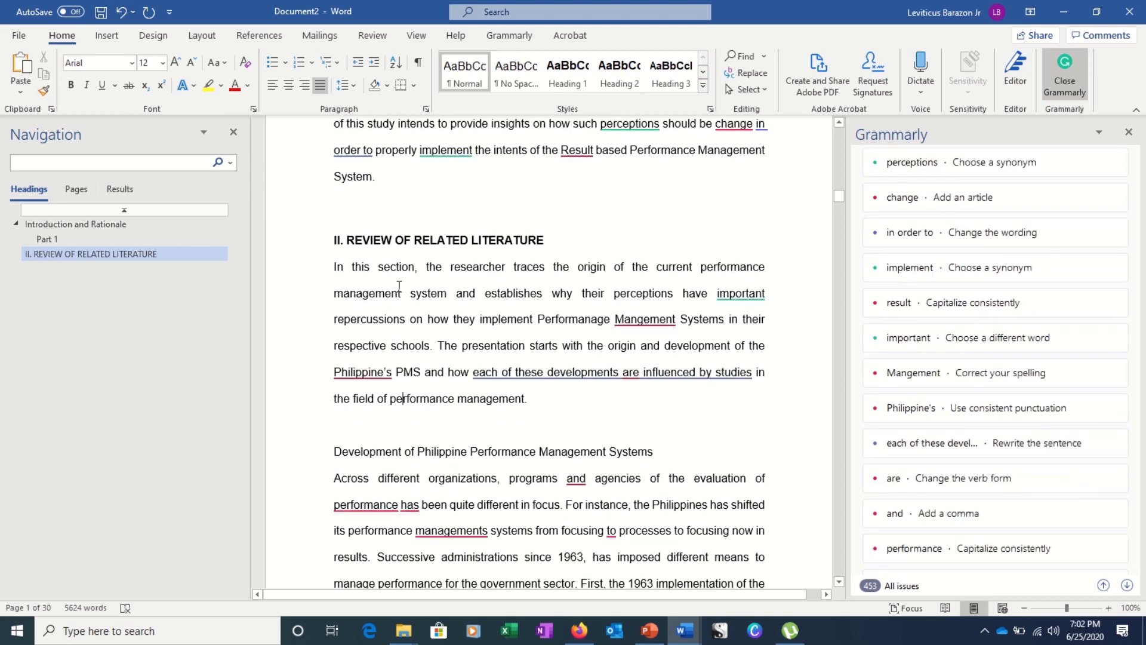
left_click_drag(345, 450, 477, 448)
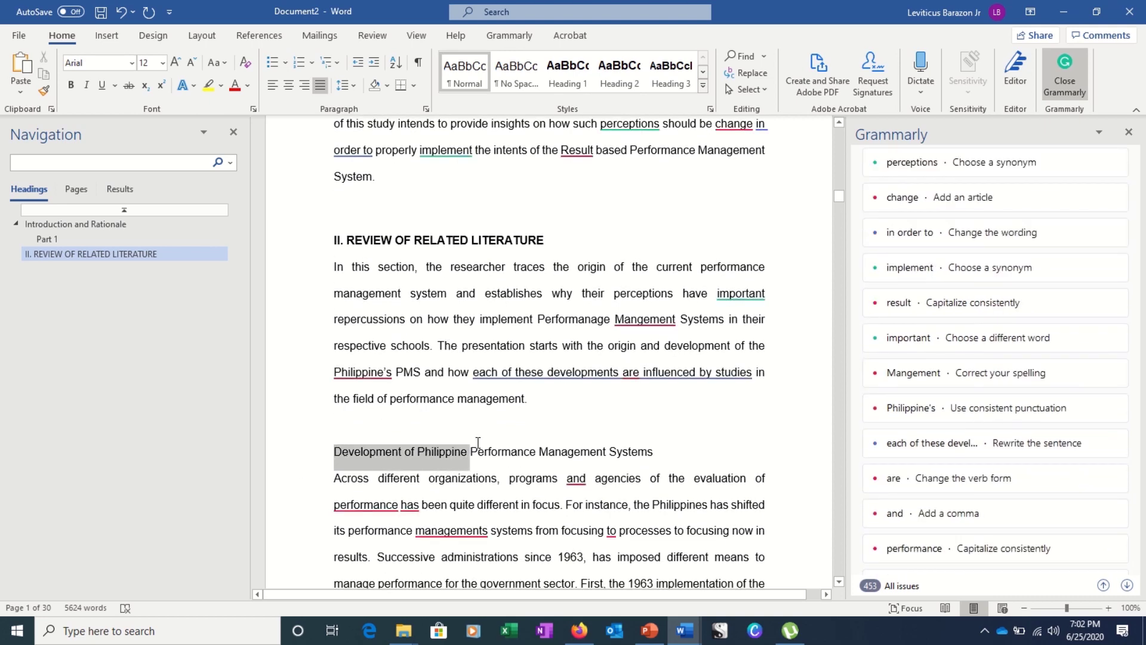
left_click(577, 442)
triple_click(653, 452)
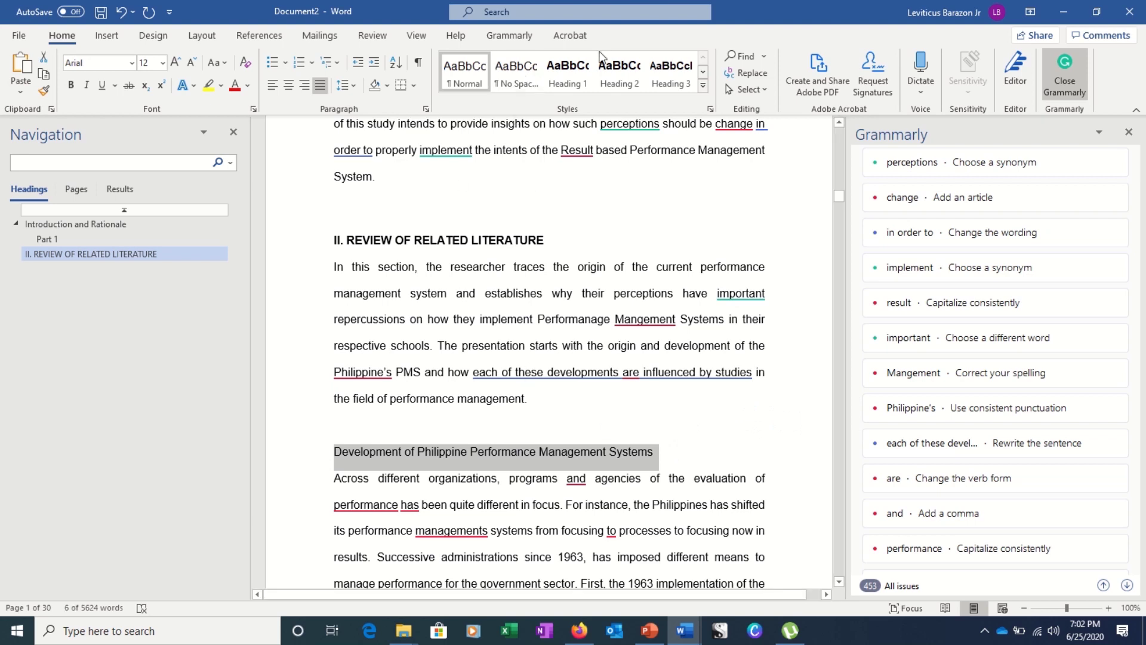
left_click(619, 71)
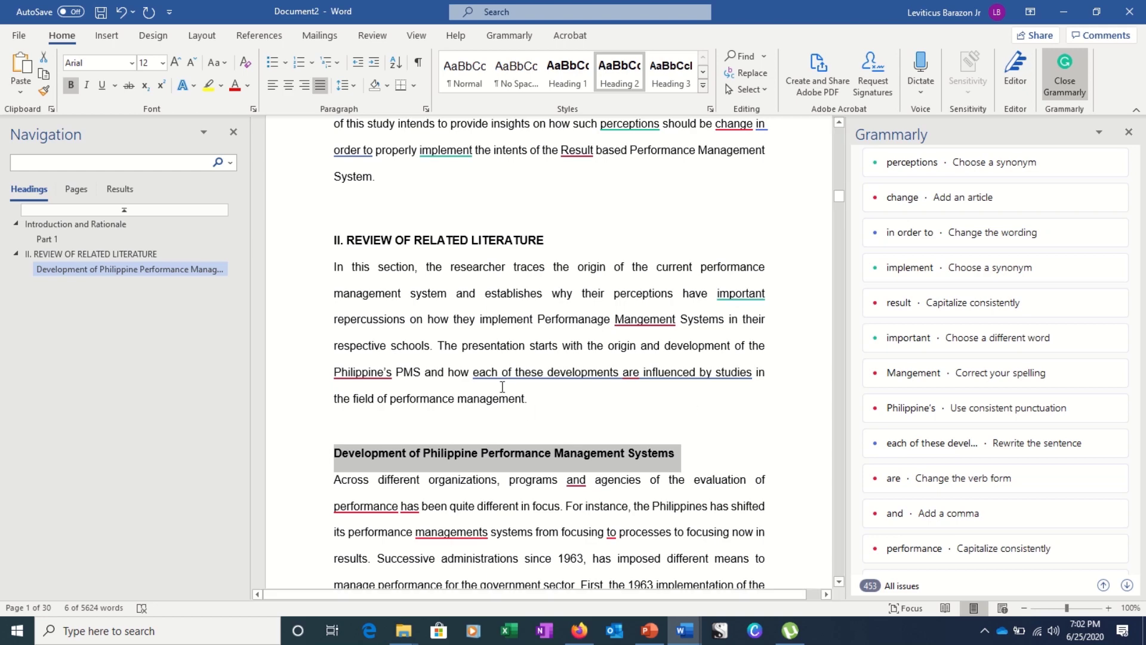
left_click(506, 371)
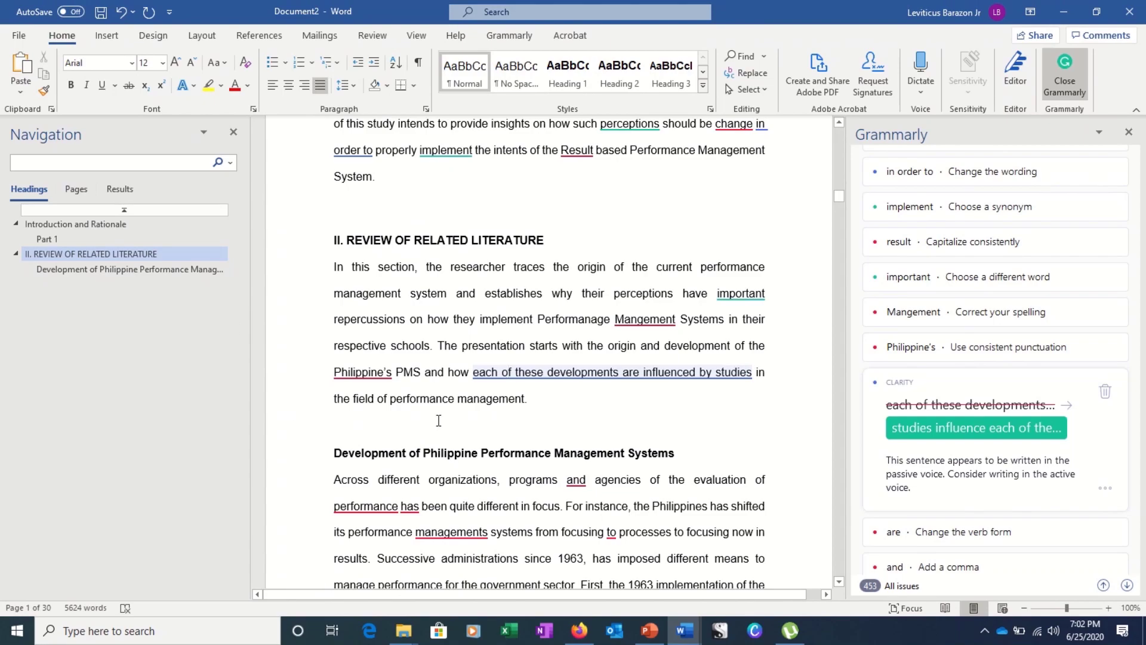
scroll(439, 419, "down", 6)
scroll(439, 419, "down", 9)
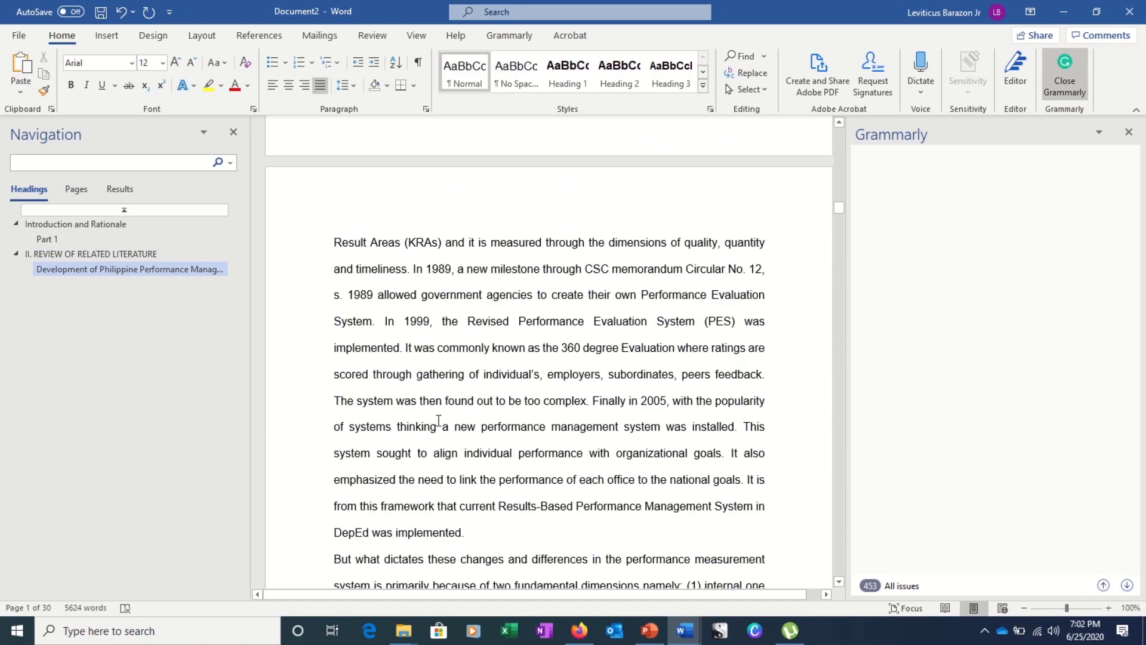
scroll(444, 483, "down", 10)
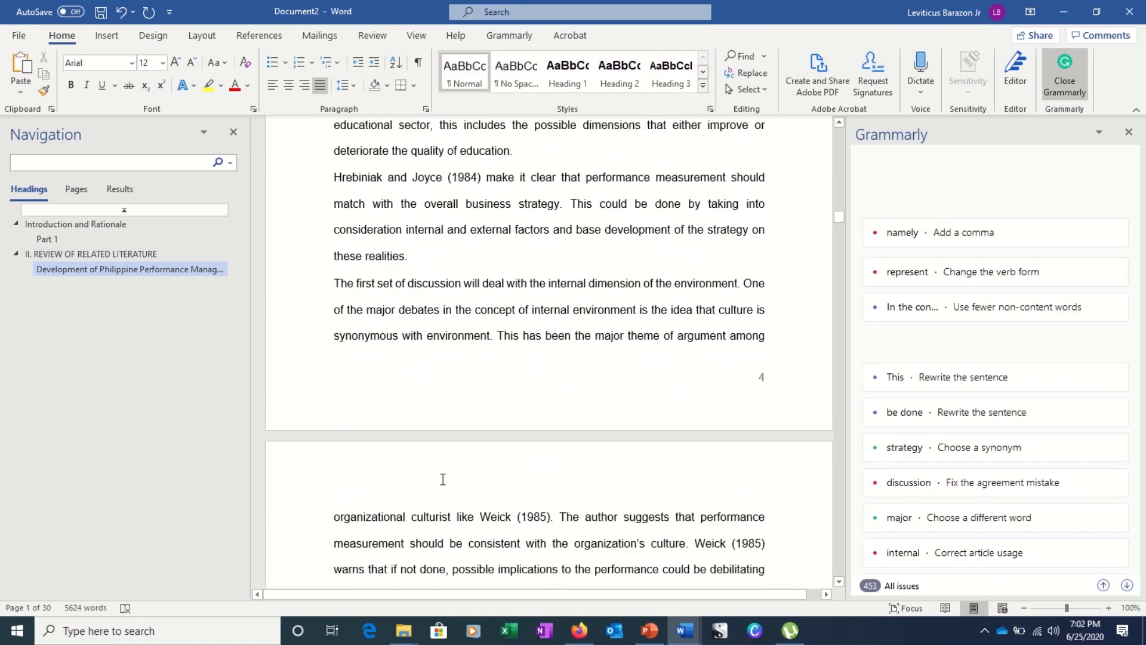
scroll(443, 483, "down", 10)
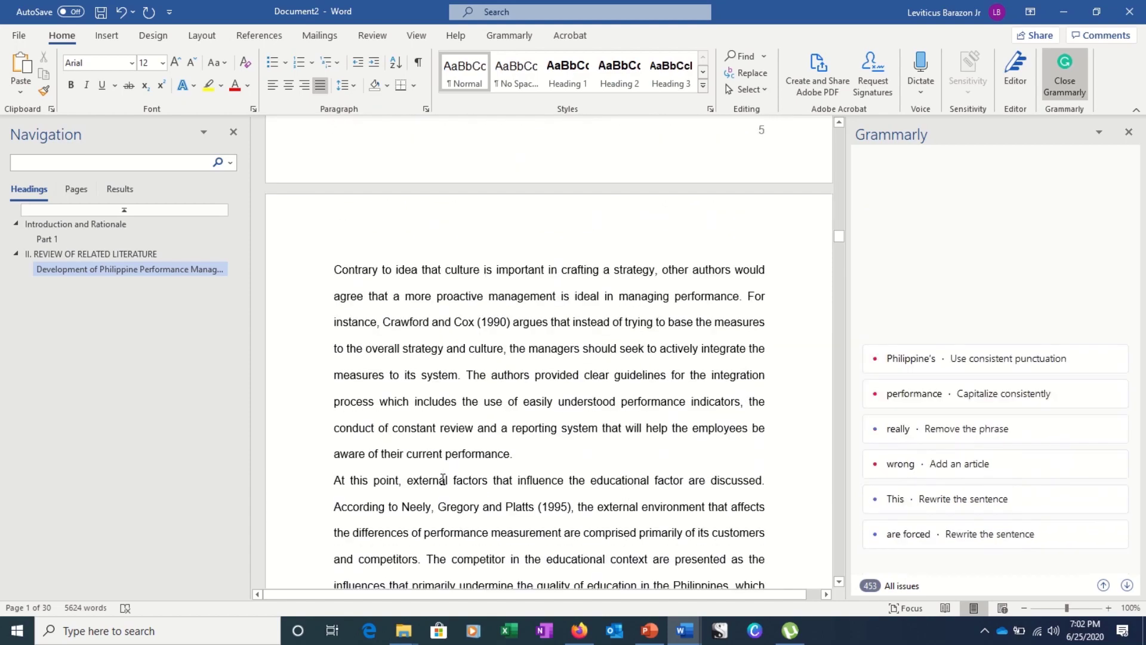
scroll(442, 479, "down", 8)
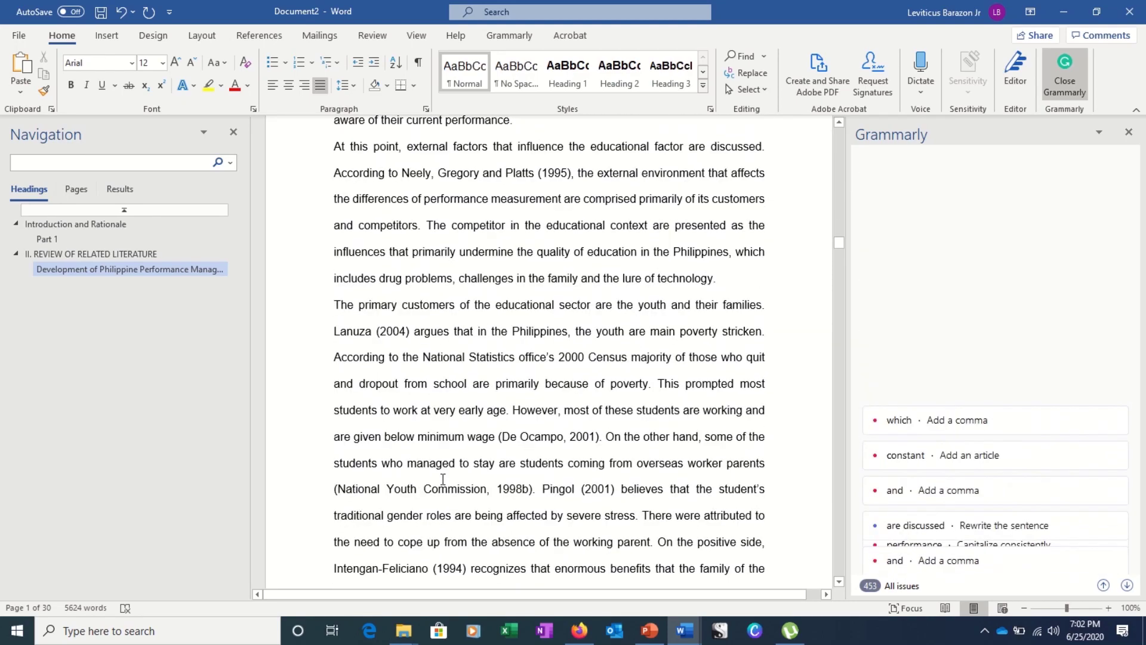
scroll(442, 479, "down", 5)
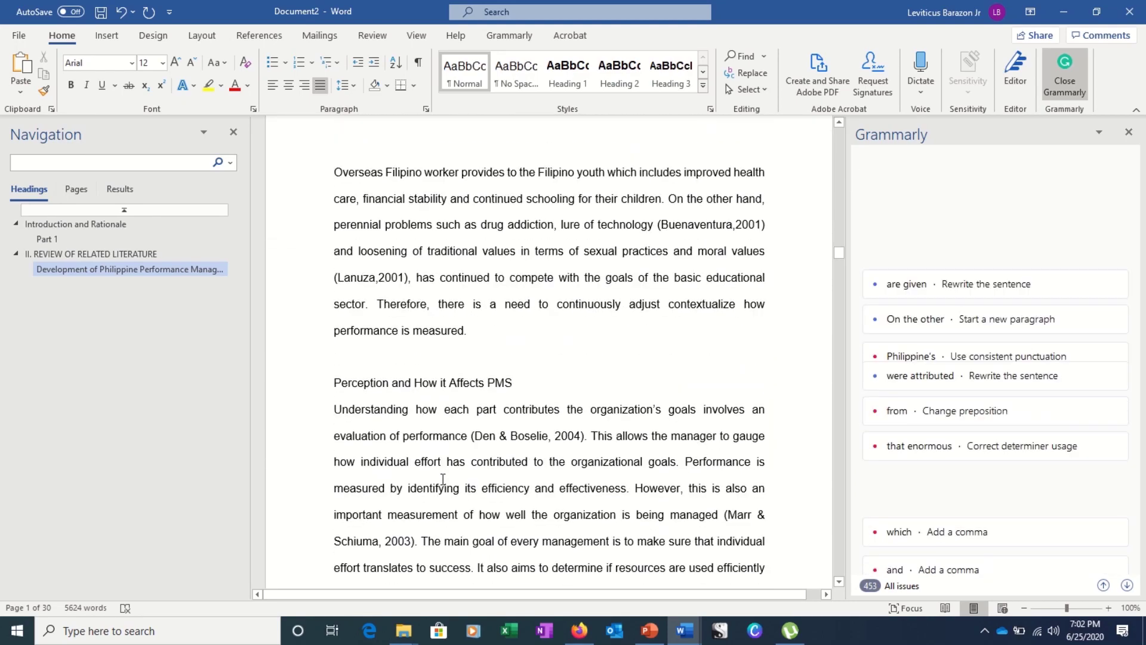
triple_click(513, 382)
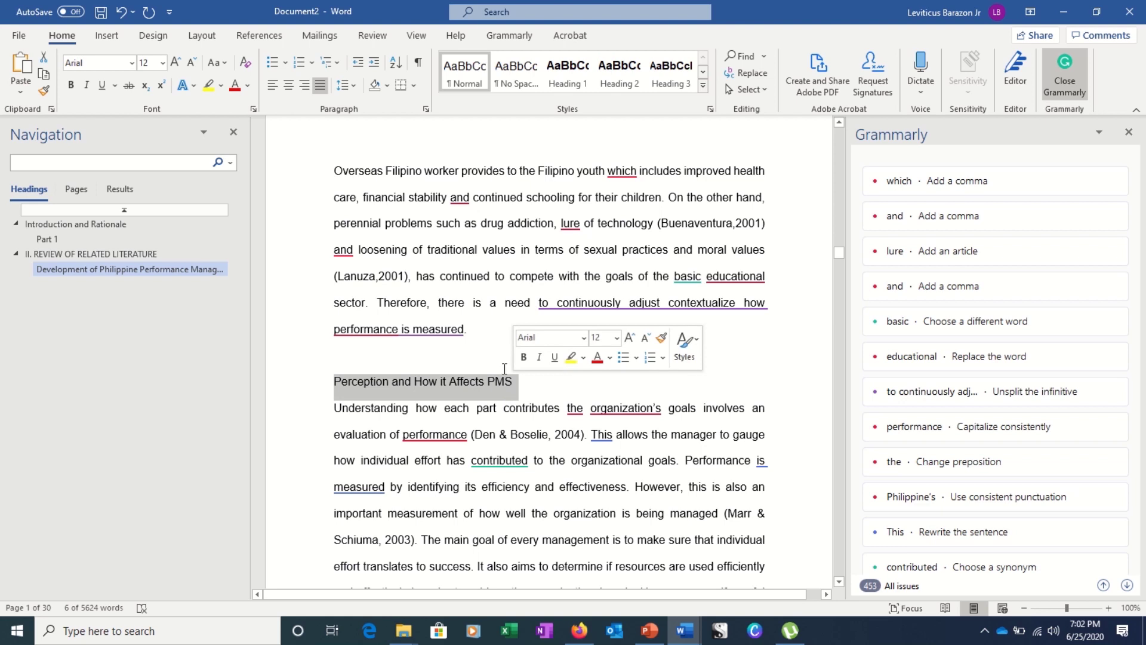
left_click(621, 82)
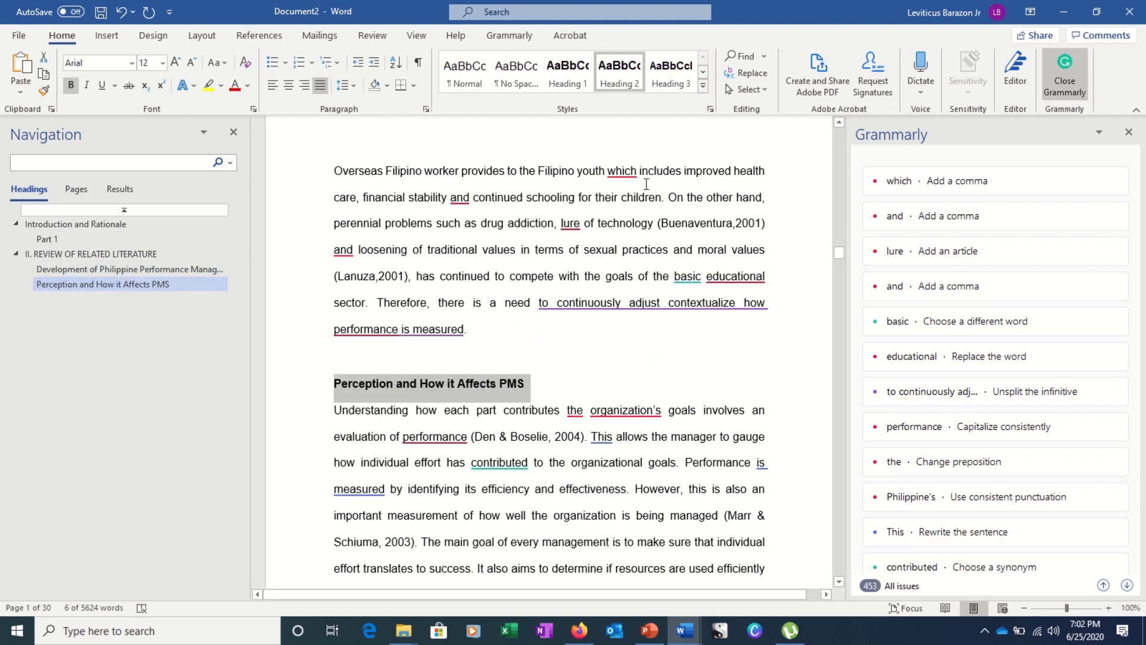
scroll(553, 363, "down", 15)
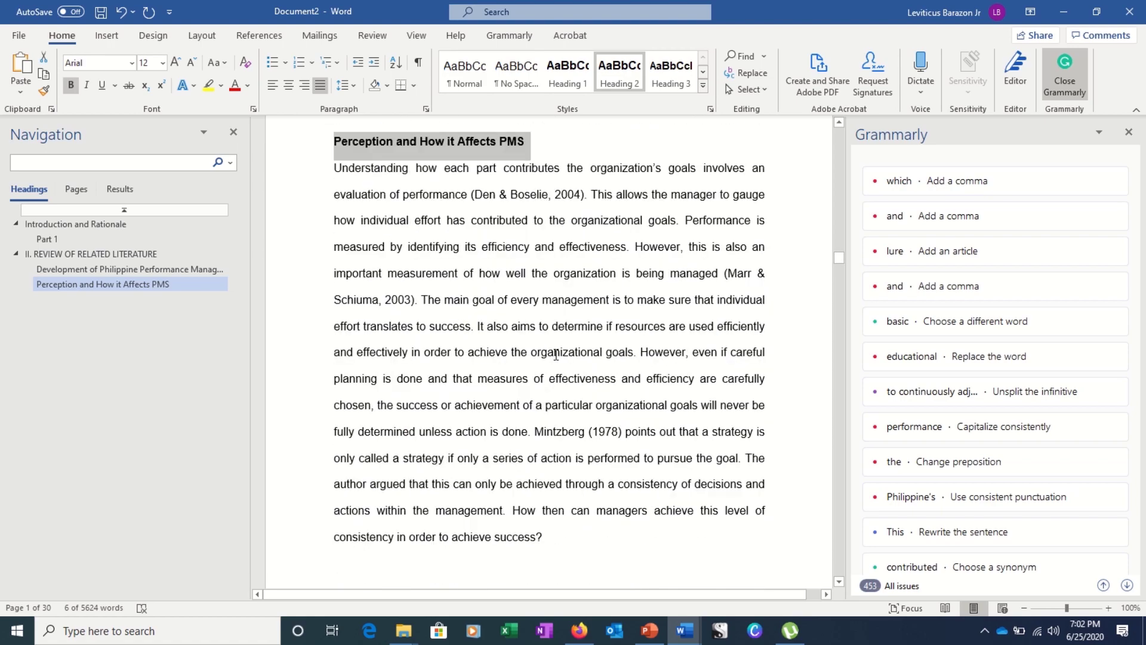
scroll(555, 355, "down", 15)
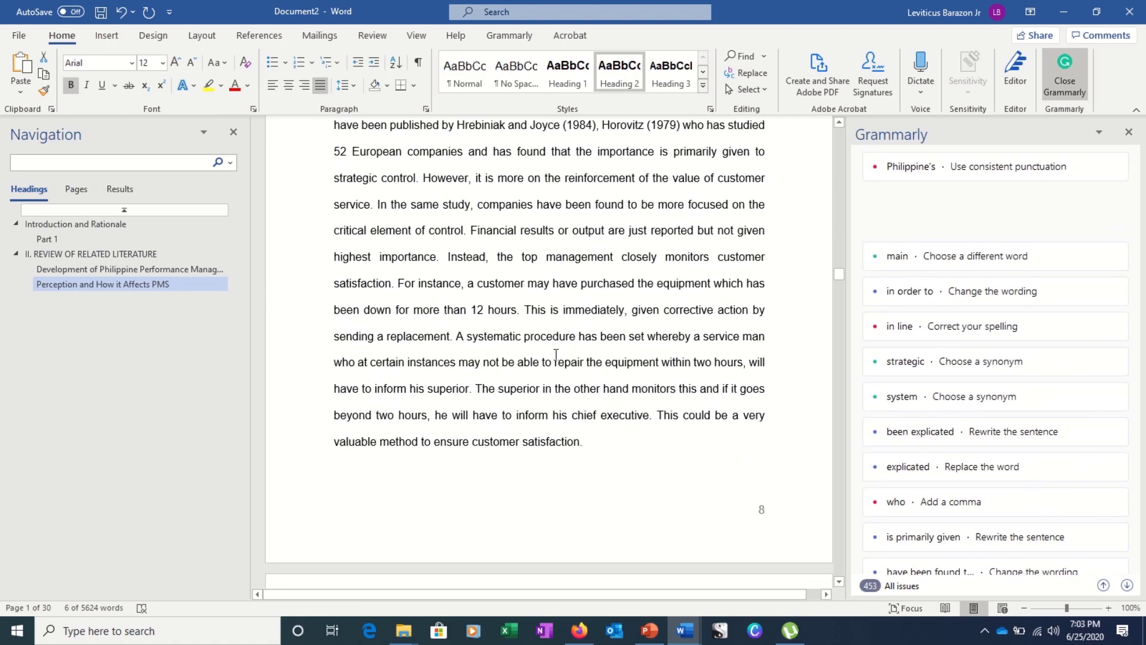
Style the 'III. RESEARCH PROBLEM' line as Heading 1, then return to Part 1 via the outline
scroll(556, 354, "down", 10)
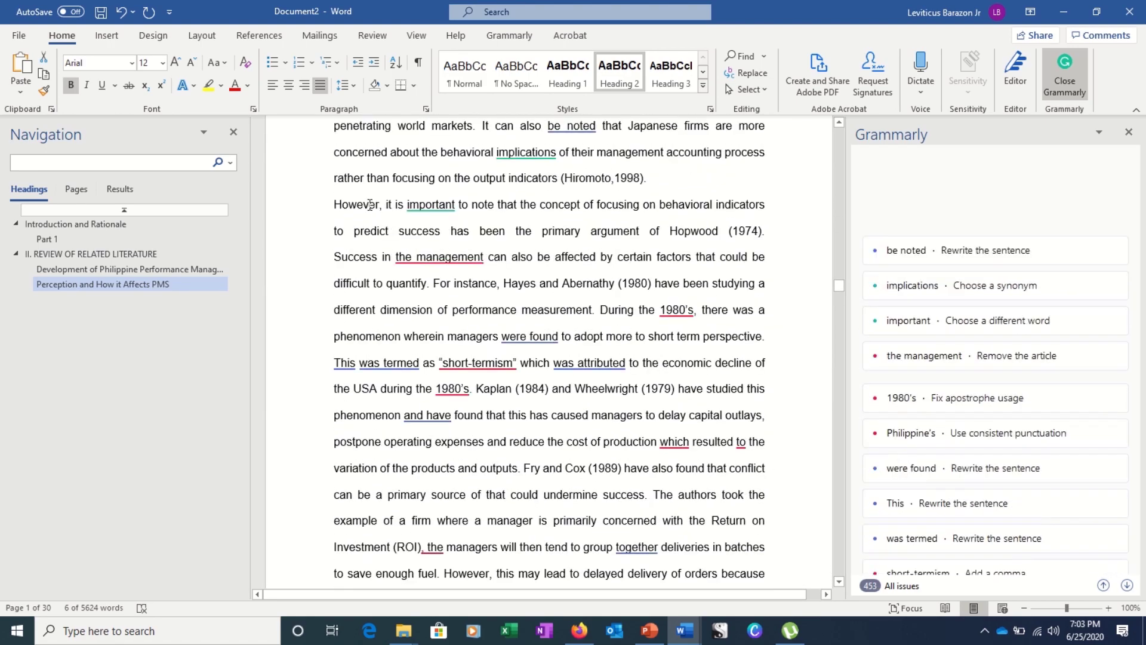
scroll(371, 213, "down", 8)
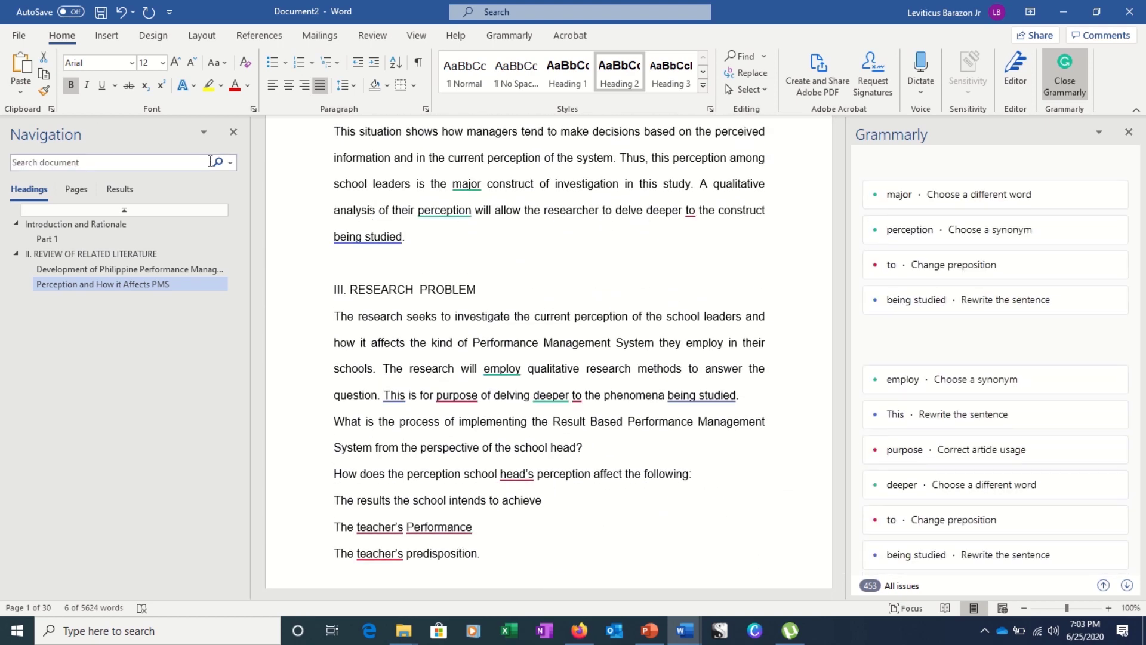
left_click(334, 289)
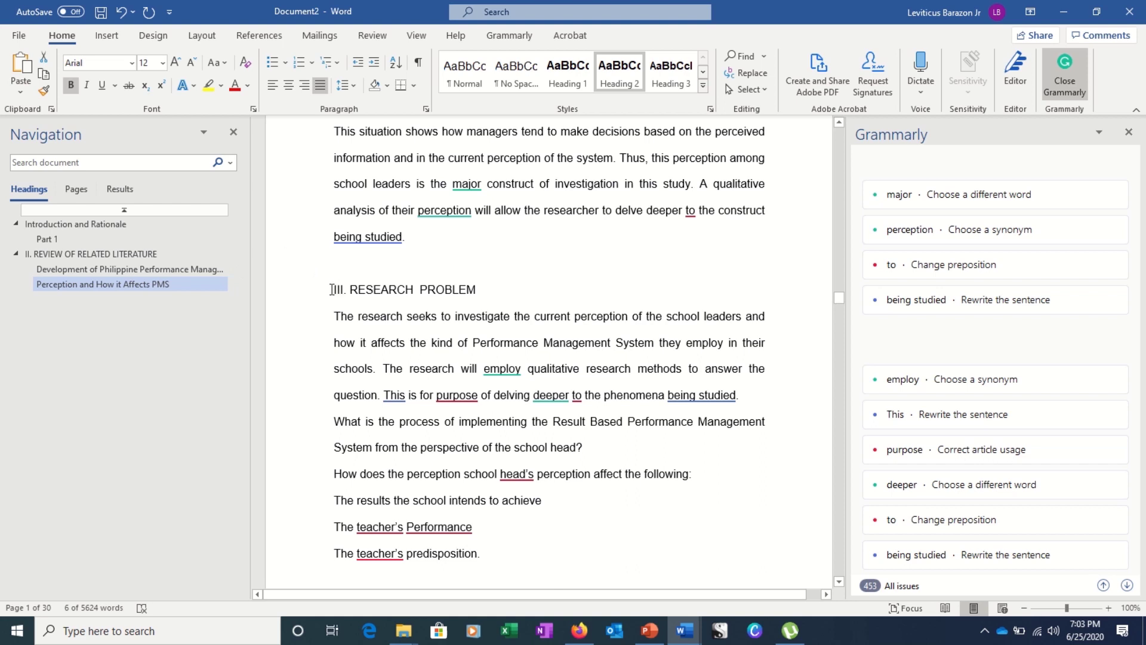
triple_click(452, 291)
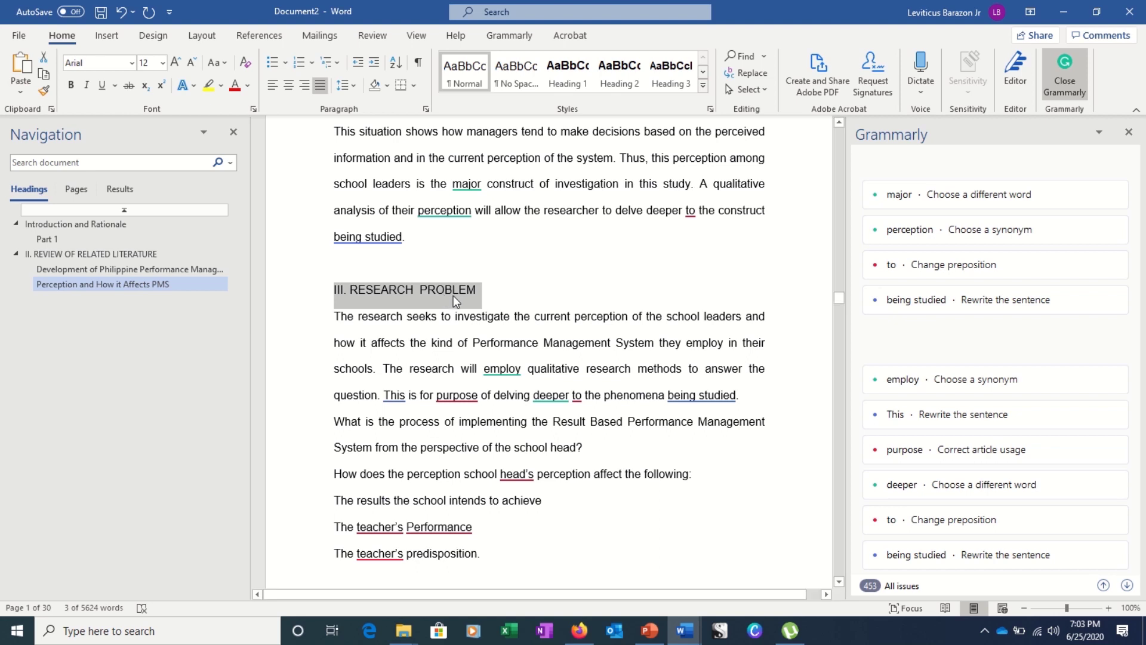
left_click(564, 69)
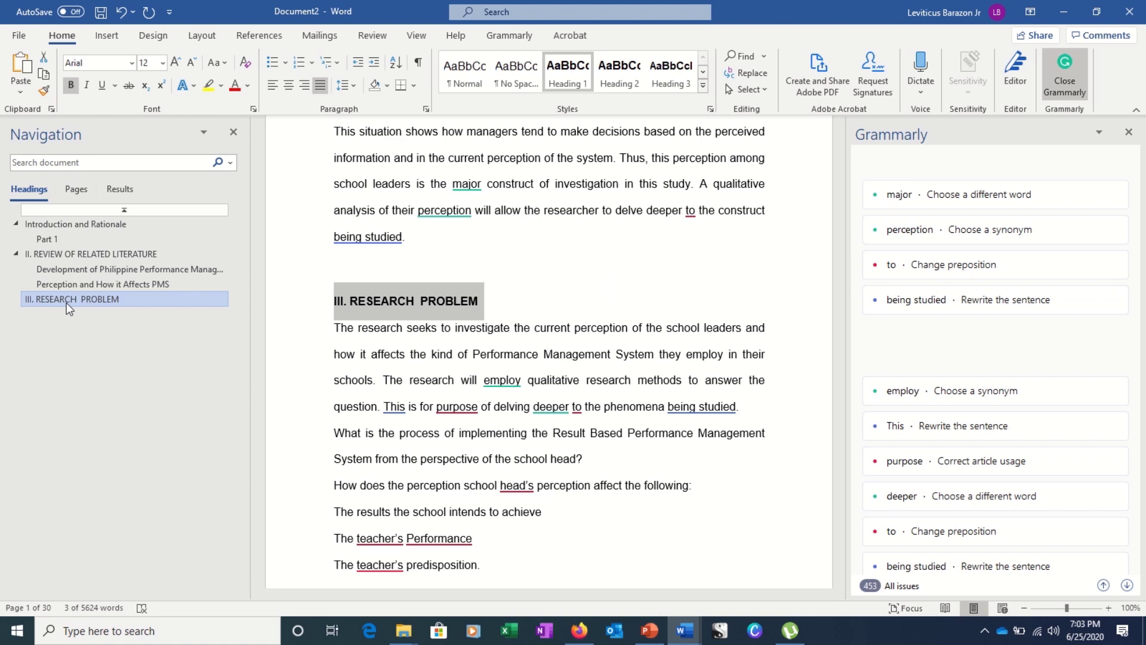
left_click(48, 241)
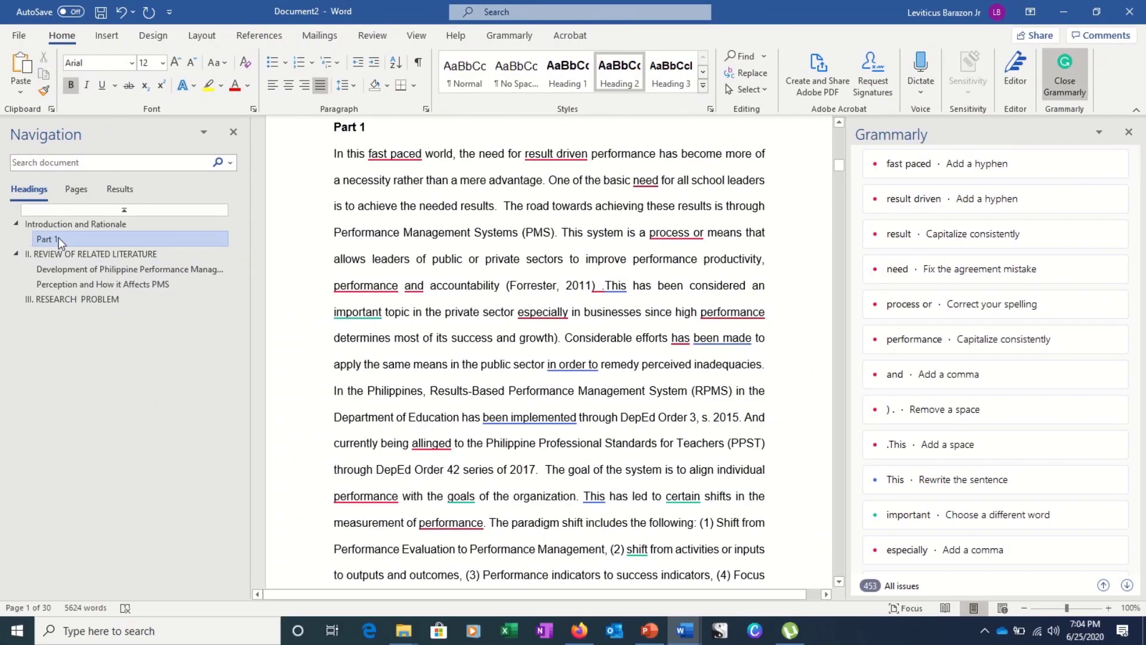
Use the headings outline to reach III. RESEARCH PROBLEM, then 'Perception and How it Affects PMS'
scroll(297, 210, "up", 1)
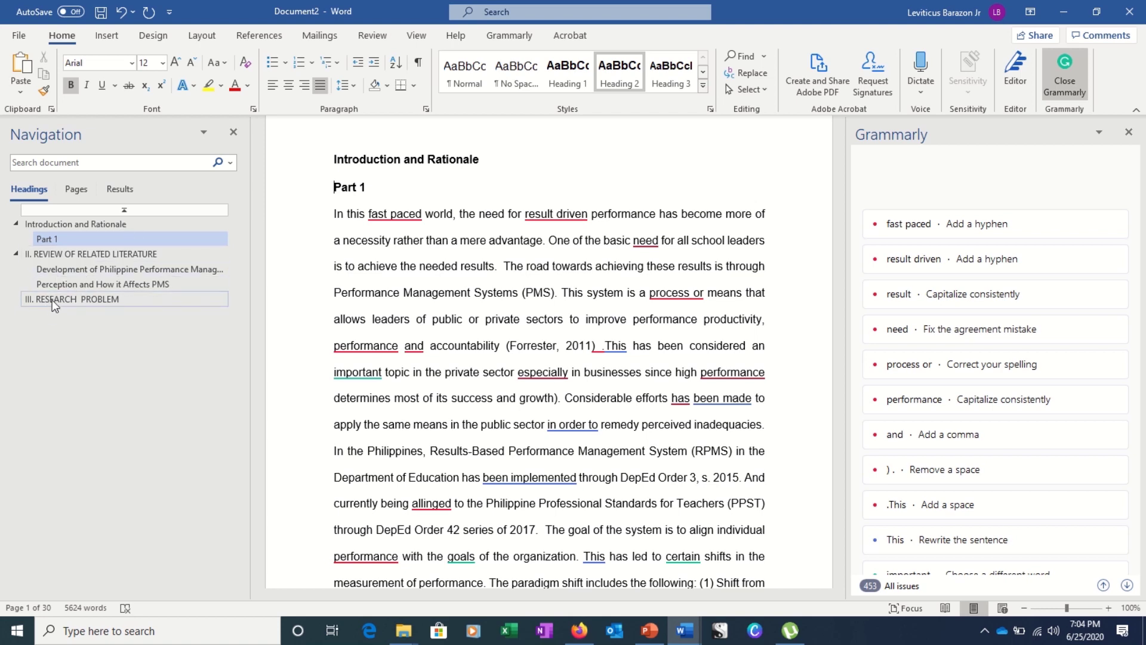
left_click(82, 299)
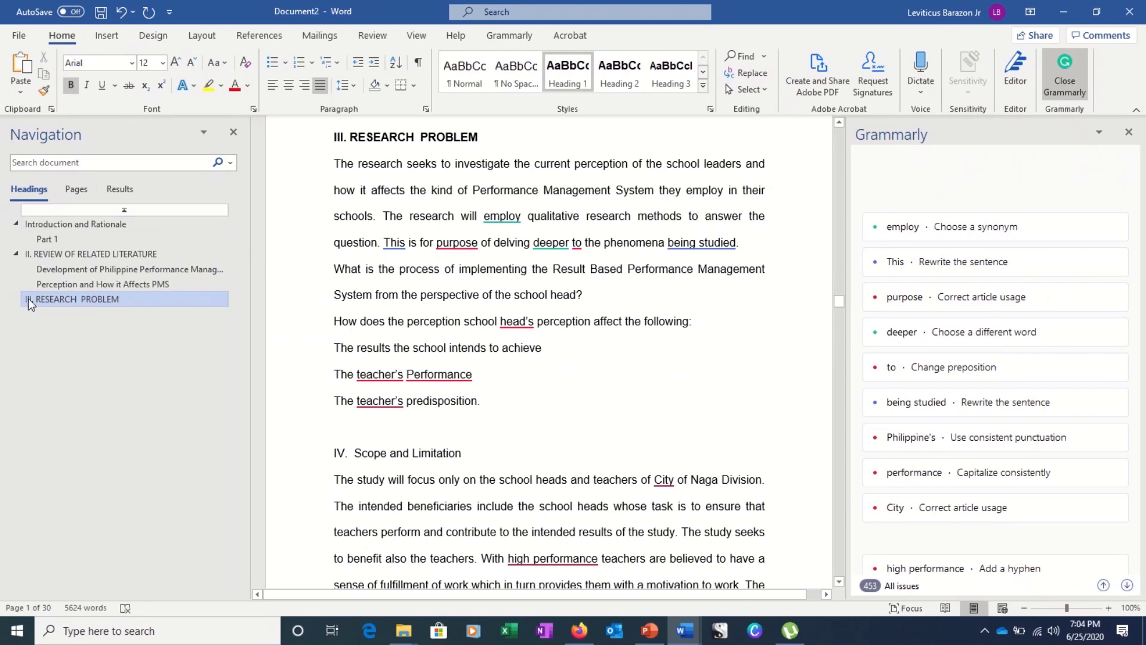
left_click(52, 284)
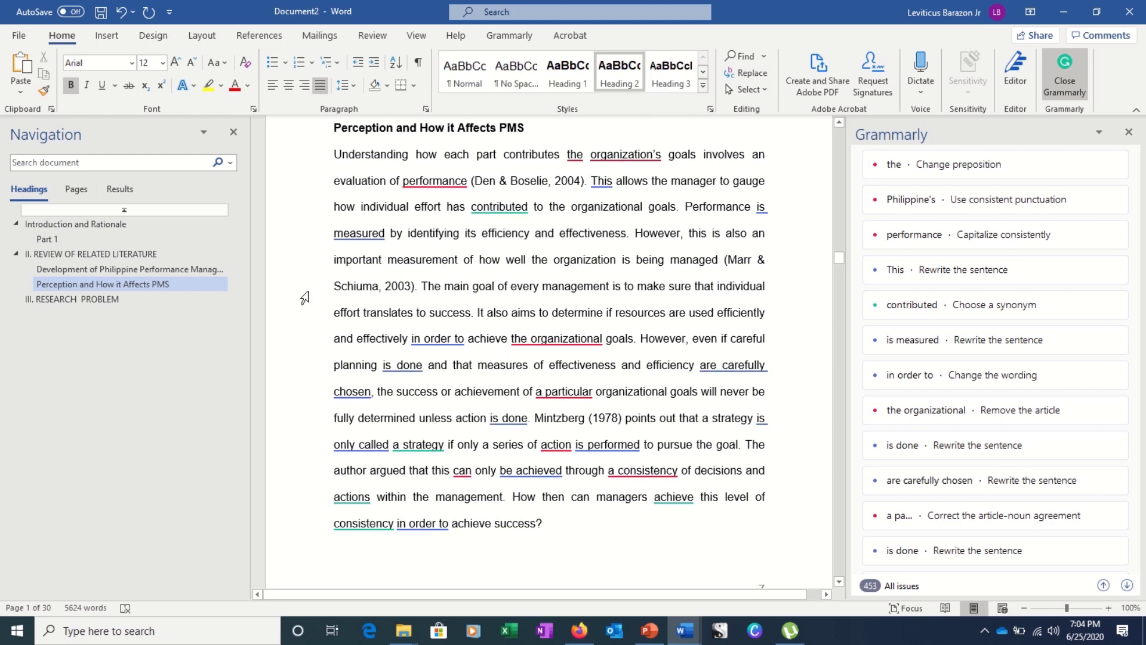
Insert the text 'Perception of Teachers' on a new line before 'The main goal' paragraph
left_click(421, 287)
key("Return")
key("Return")
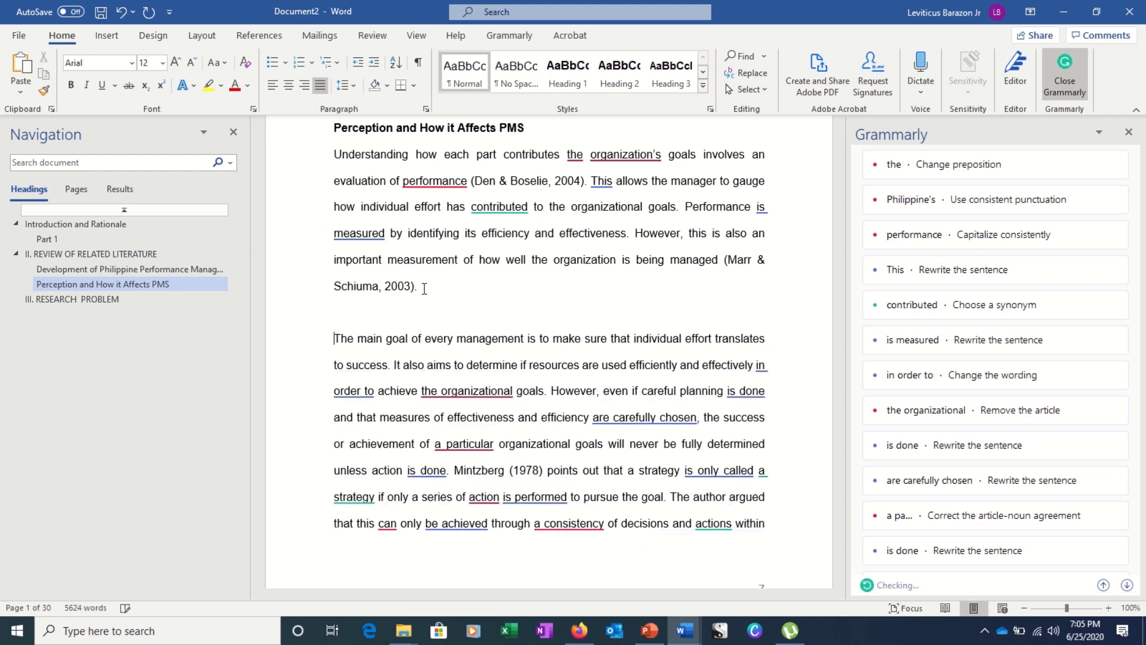
type("Perception of ")
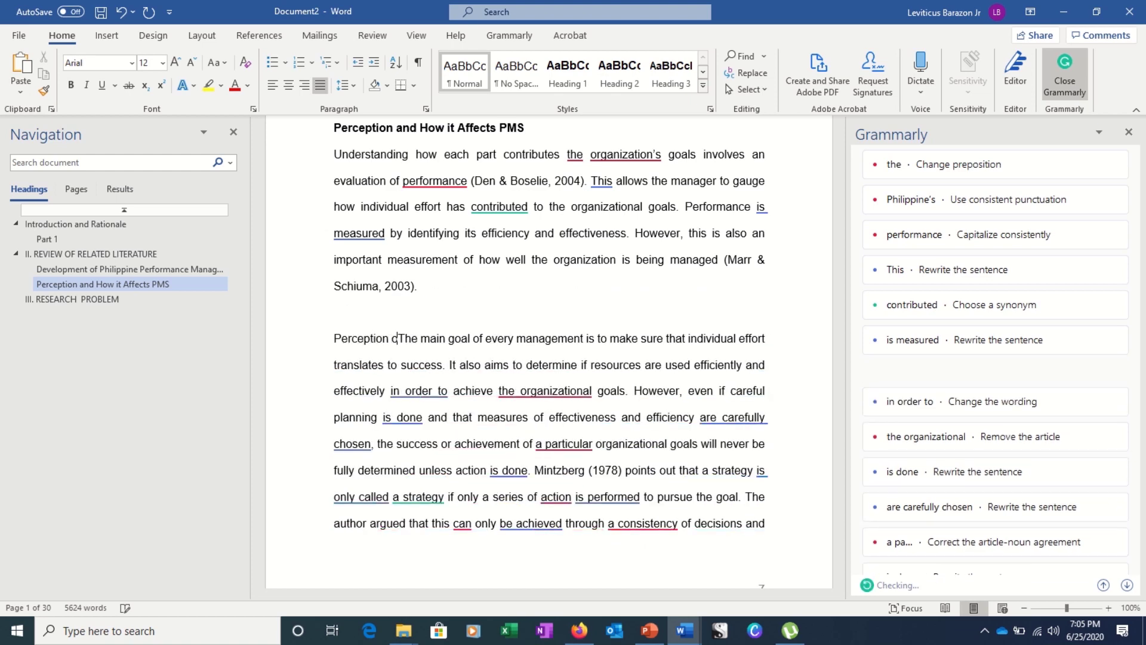
type("Teachers")
Put 'Perception of Teachers' on its own line and style it as Heading 3
key("Return")
key("Return")
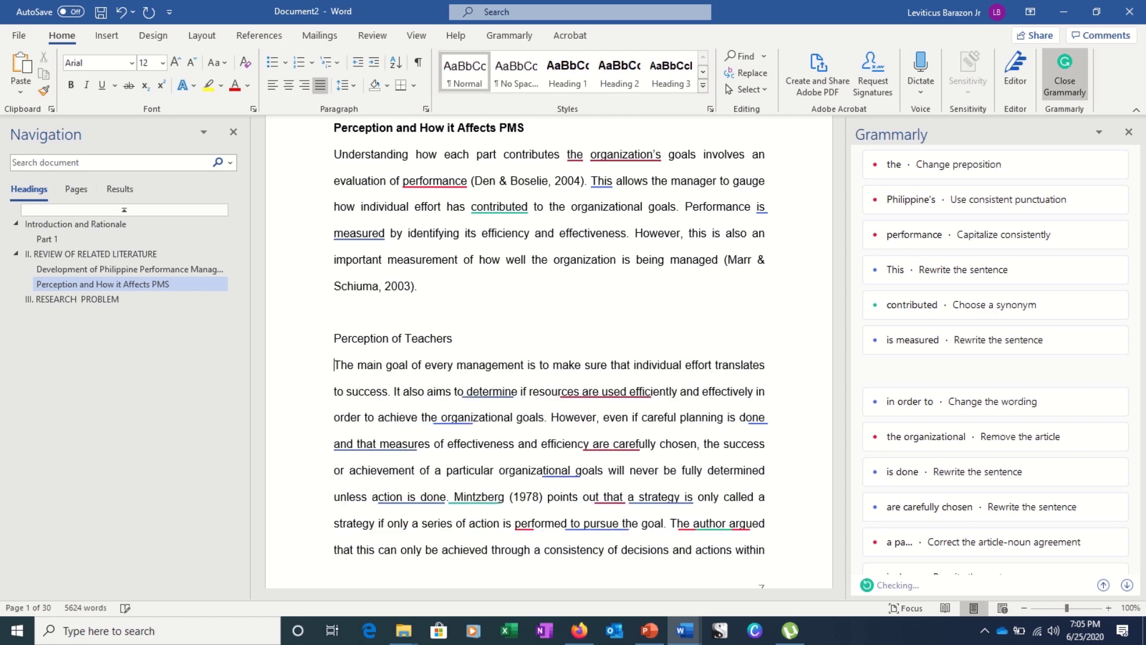
left_click_drag(333, 336, 508, 325)
left_click(661, 70)
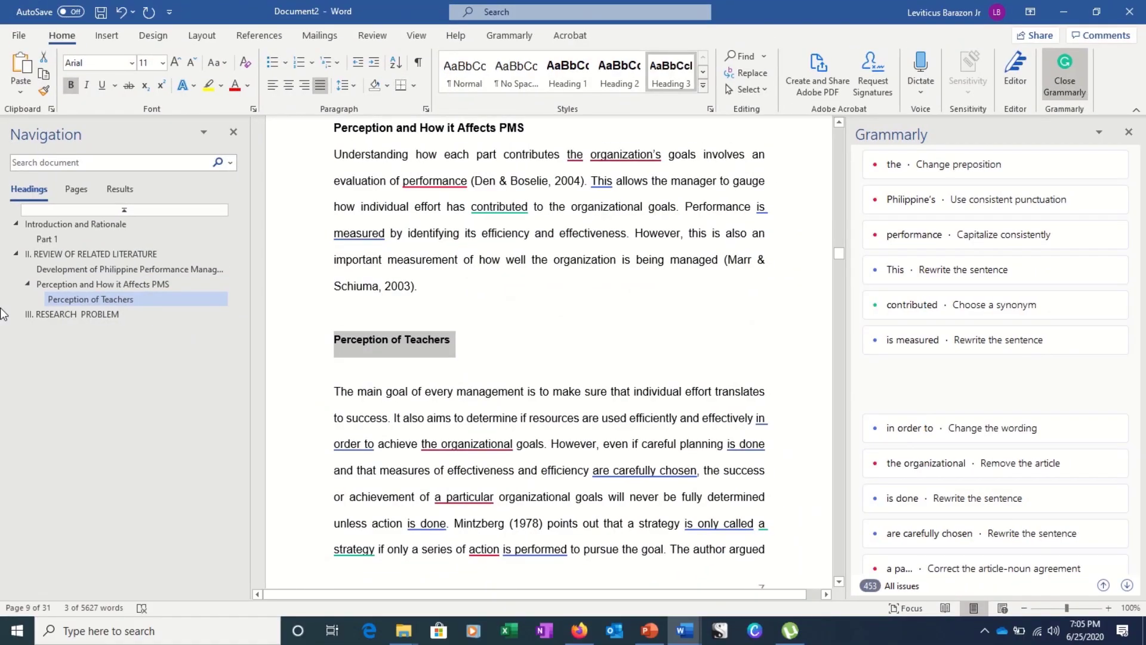
Check the Perception and How it Affects PMS heading, then go to II. REVIEW OF RELATED LITERATURE
left_click(418, 379)
scroll(418, 381, "down", 7)
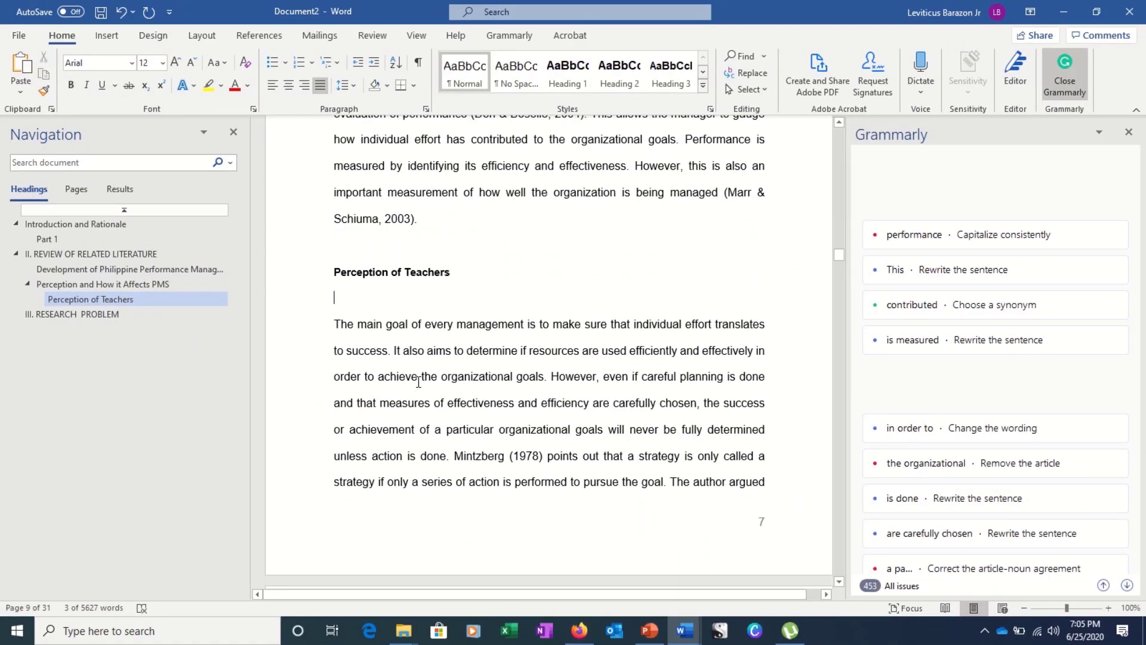
scroll(418, 381, "down", 2)
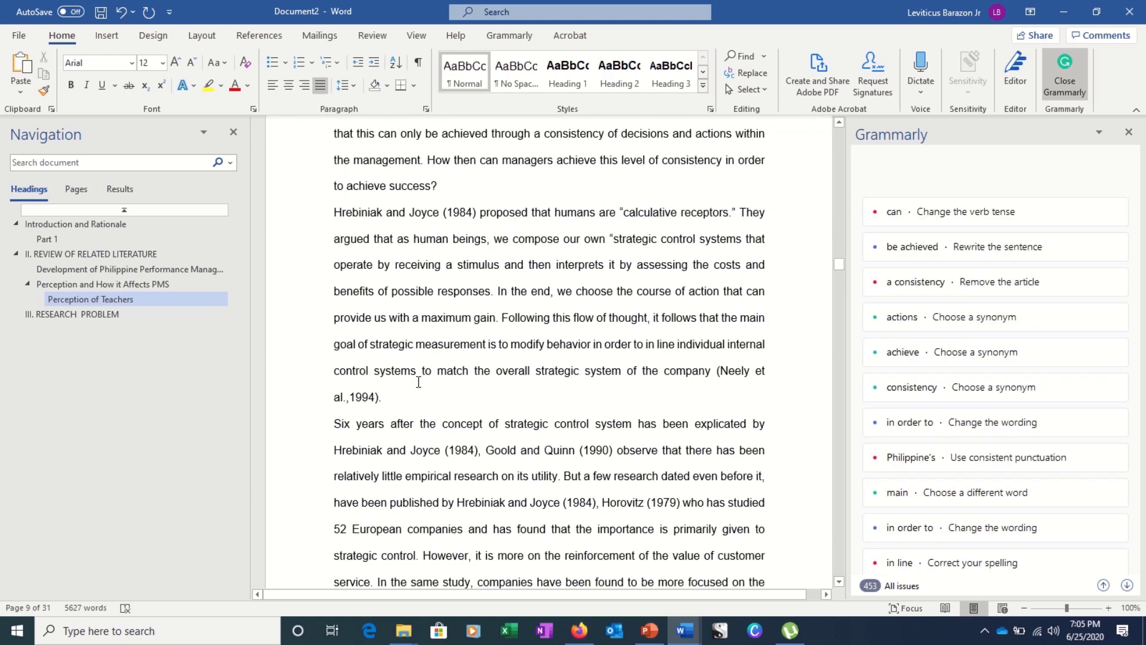
scroll(417, 380, "down", 3)
scroll(417, 380, "up", 10)
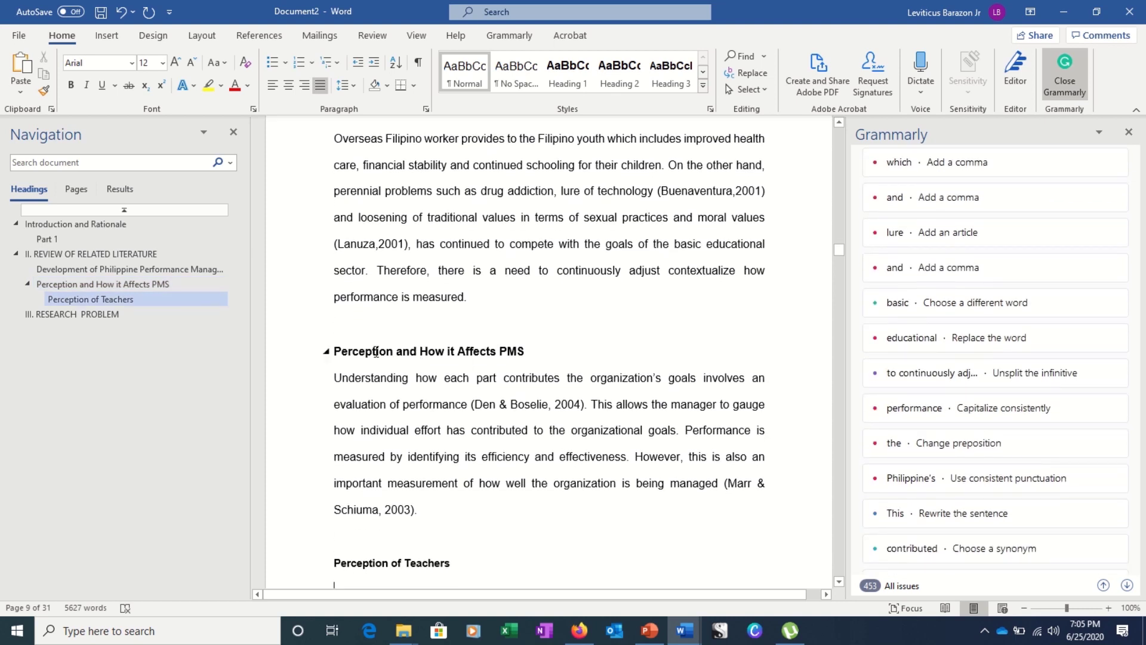
left_click(377, 350)
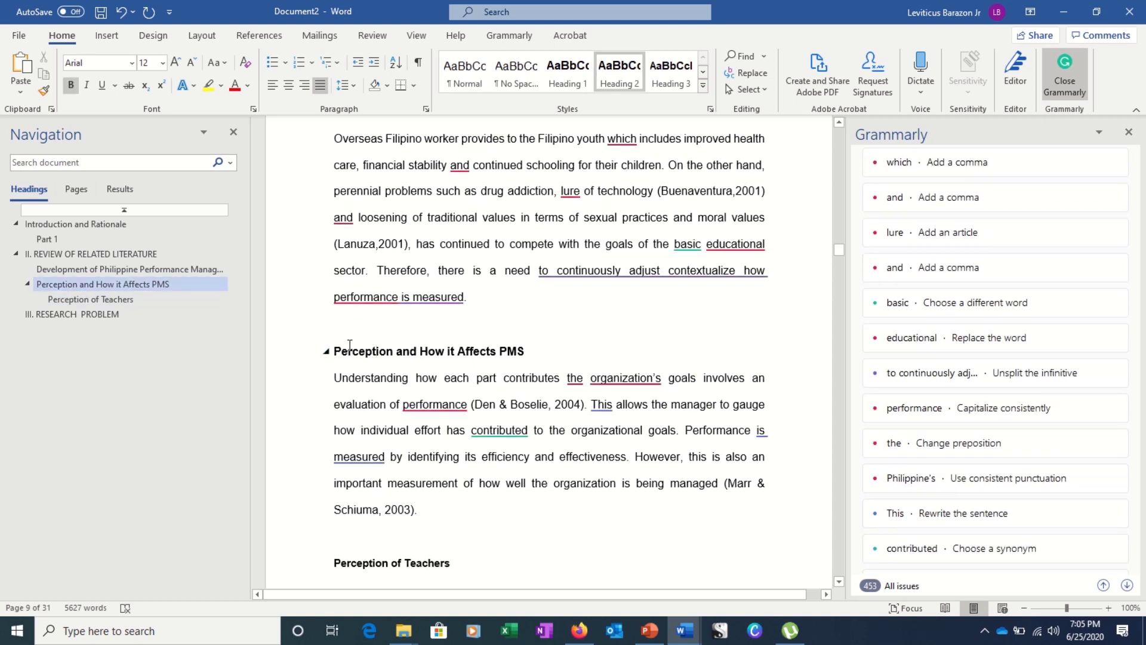
left_click_drag(349, 345, 549, 351)
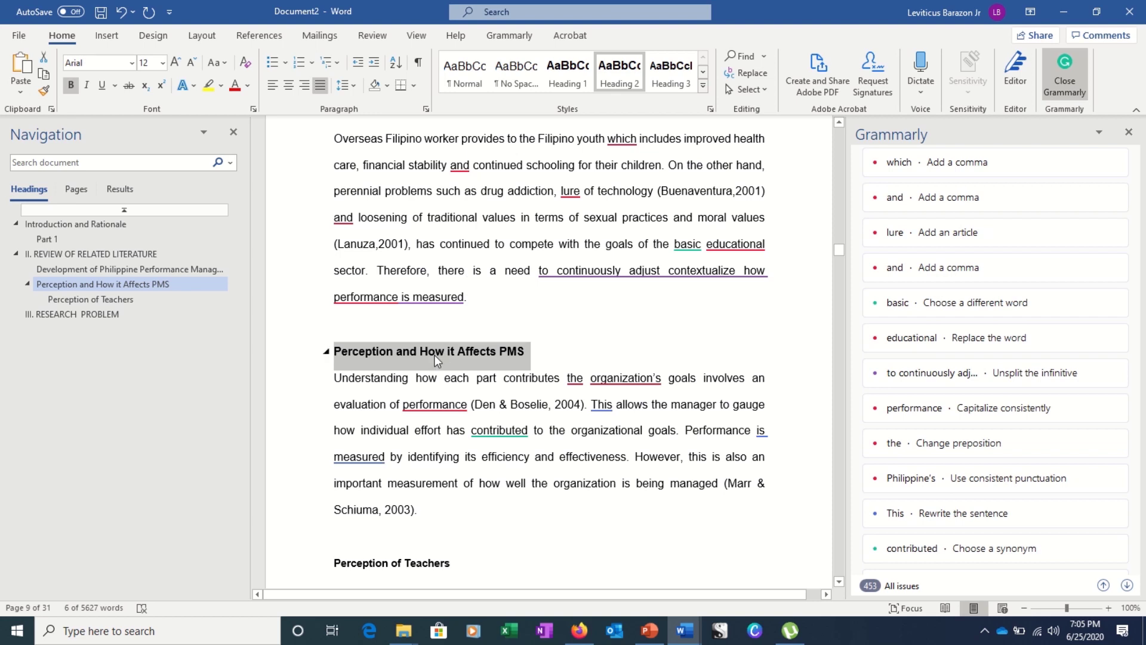
left_click(64, 254)
left_click(362, 136)
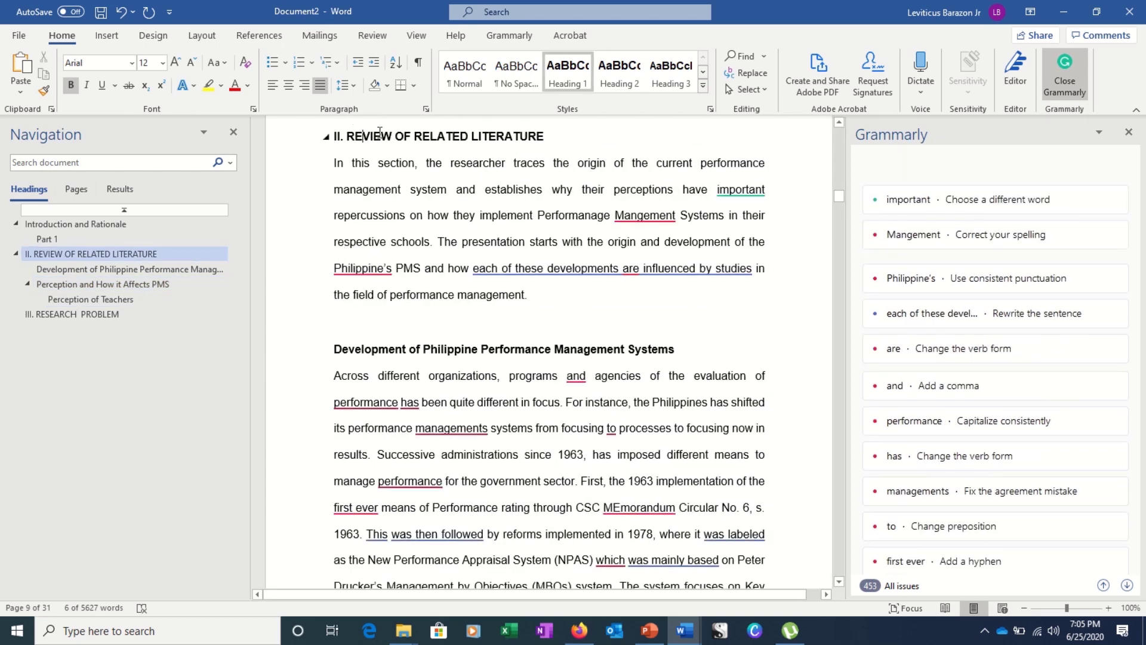
right_click(569, 78)
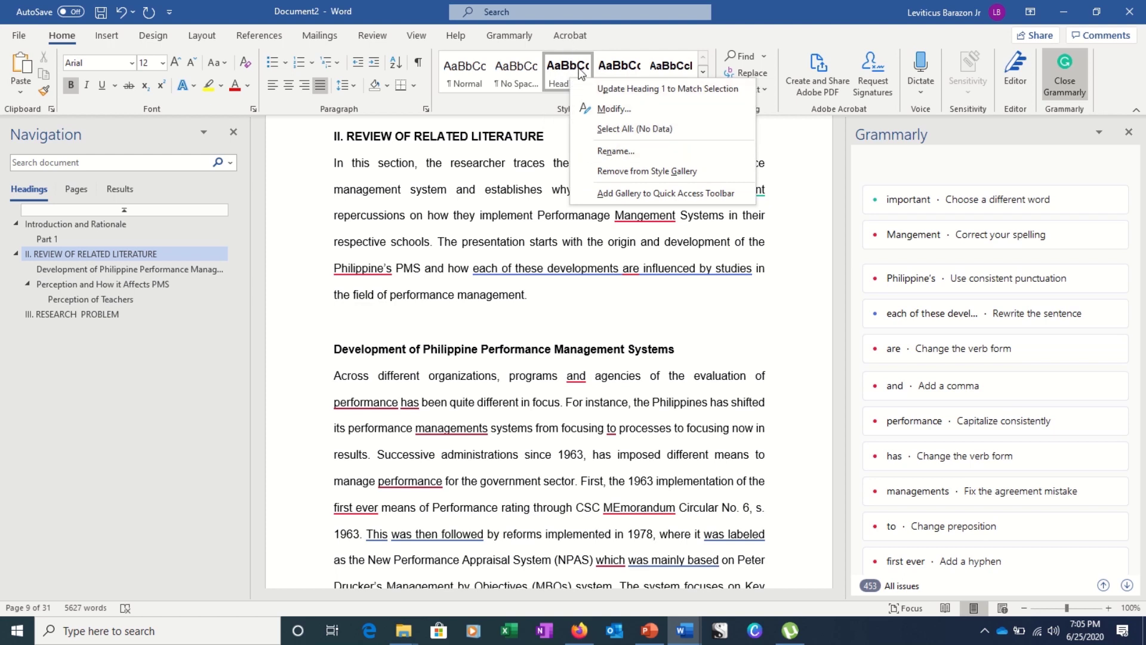
right_click(568, 67)
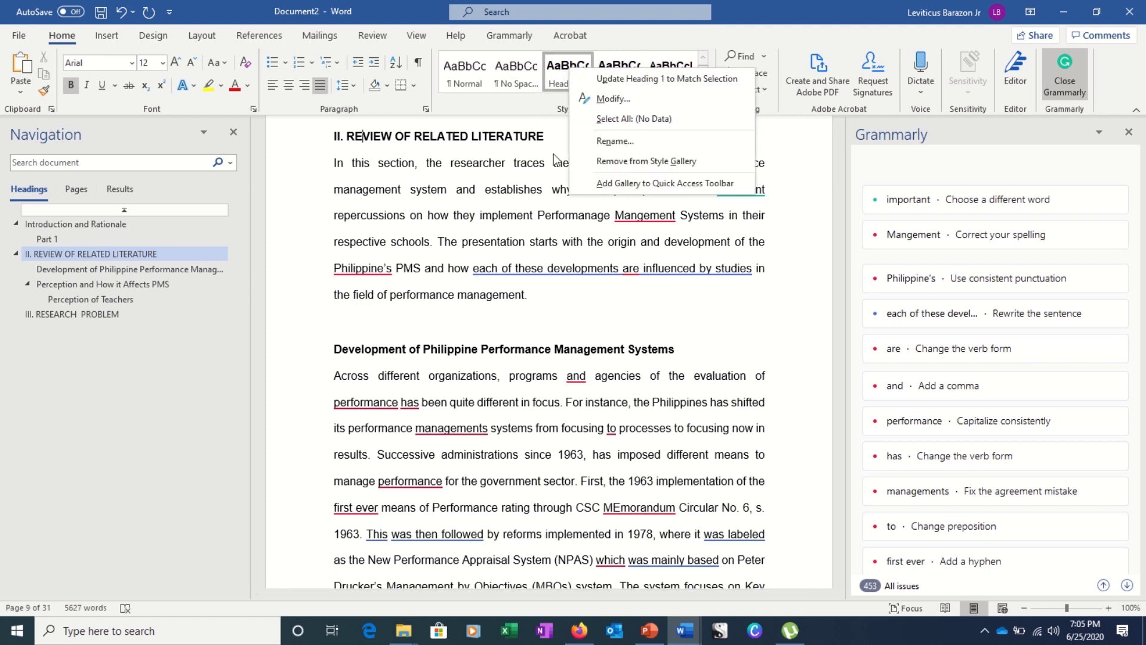
left_click(565, 69)
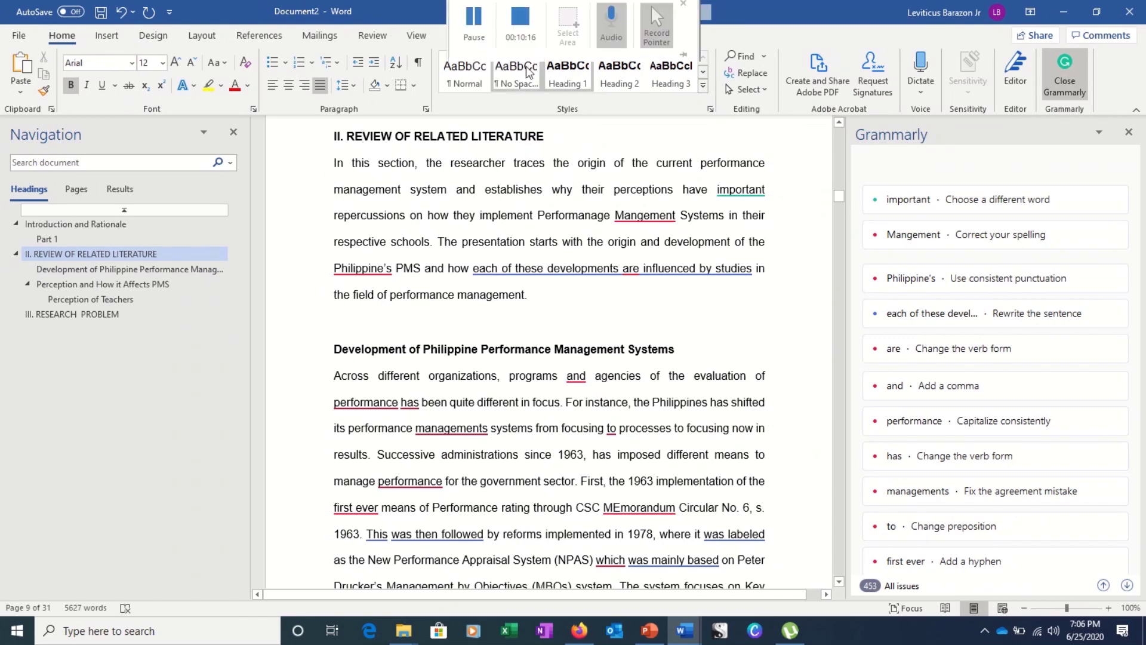
right_click(565, 79)
left_click(591, 105)
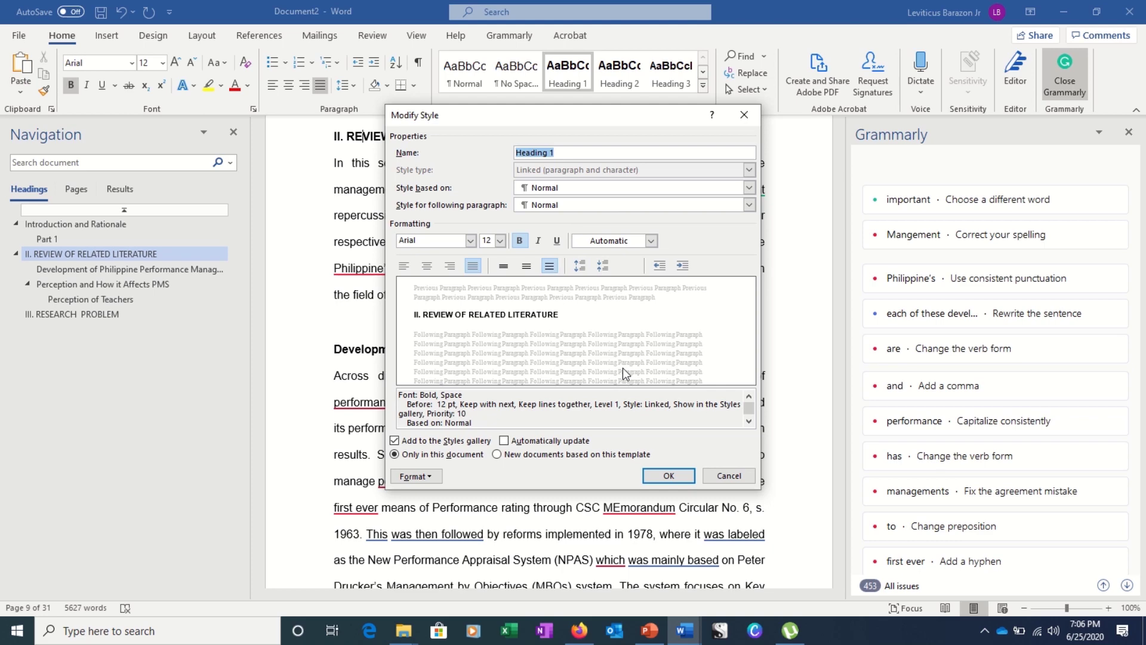
key("Return")
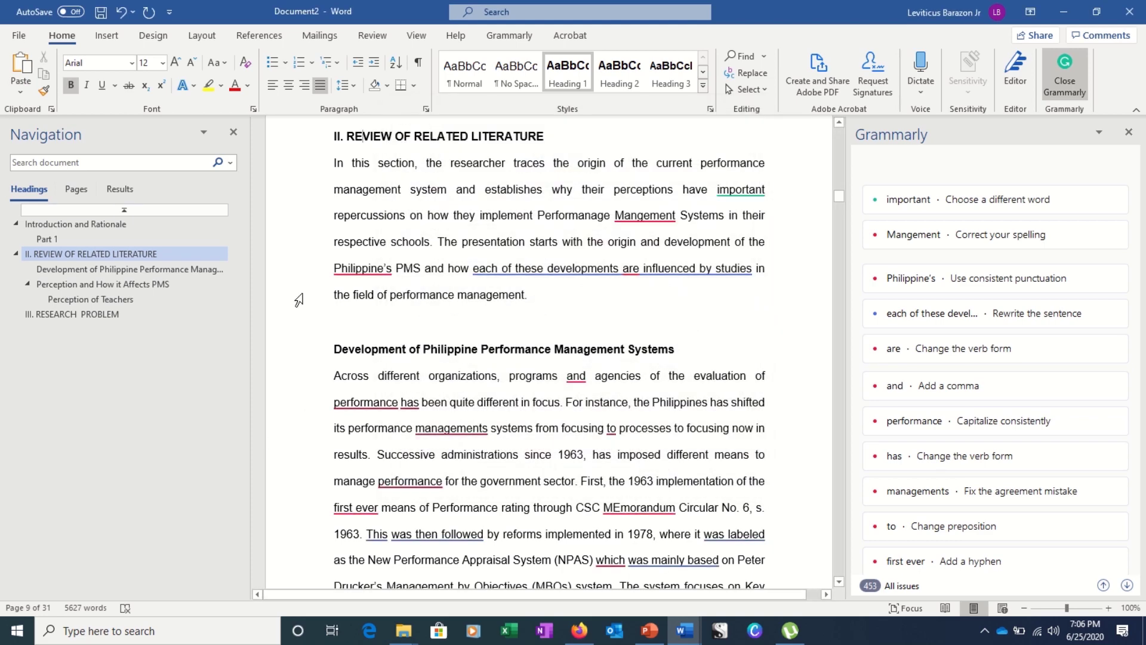
Put the cursor on the blank page 9 and show the References tab
scroll(393, 355, "up", 20)
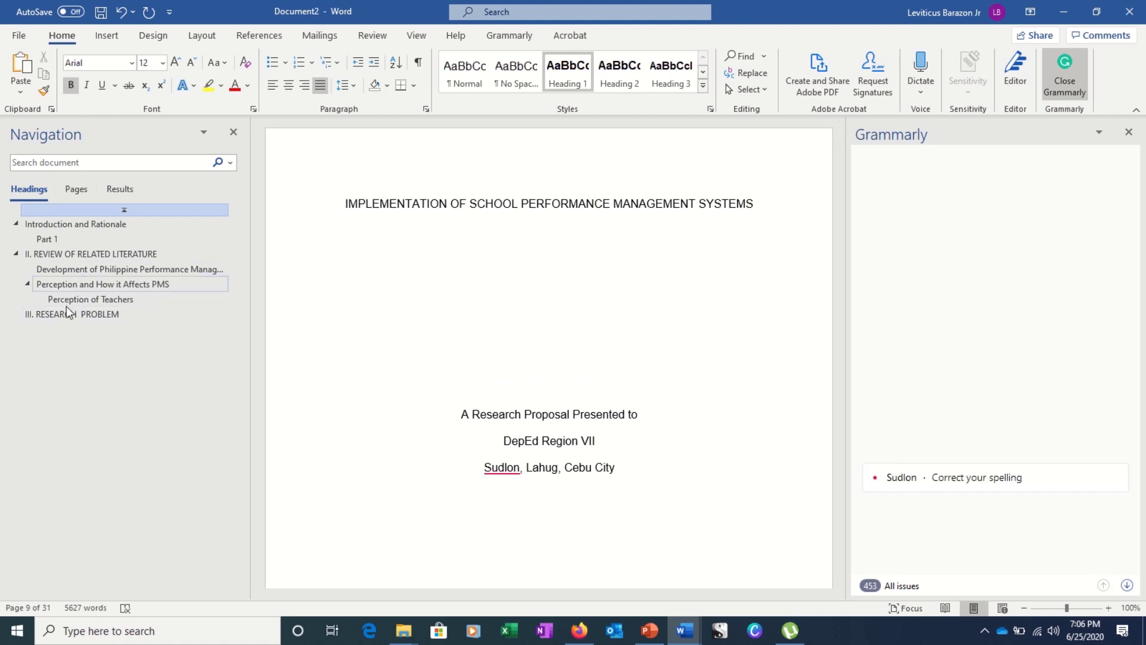
scroll(350, 417, "down", 4)
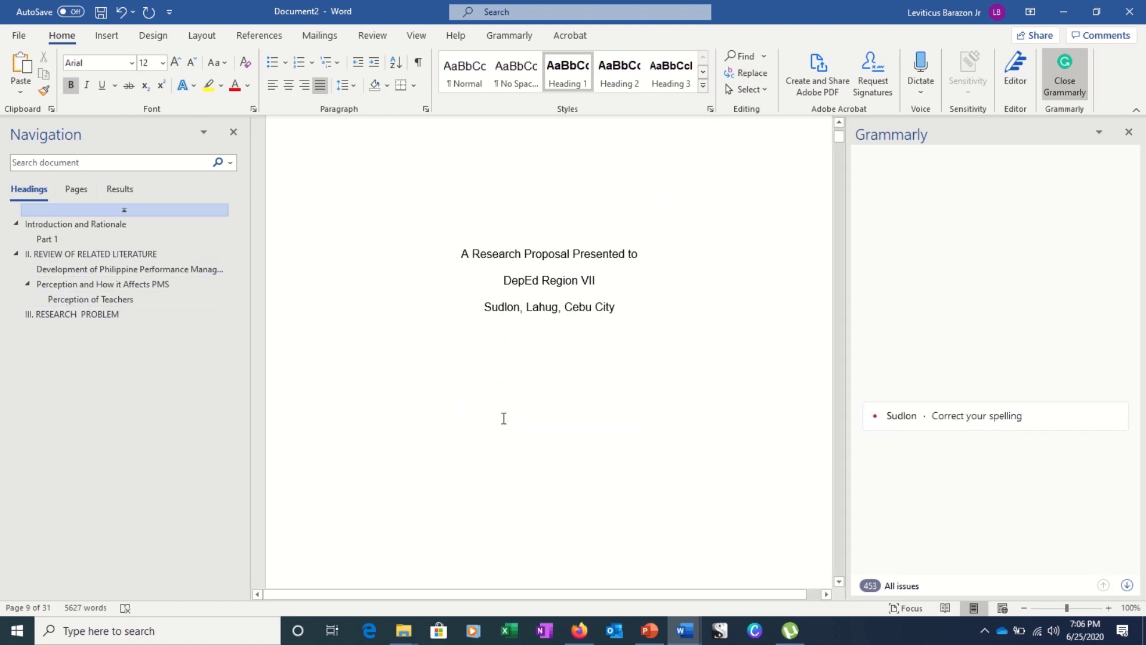
scroll(503, 417, "down", 9)
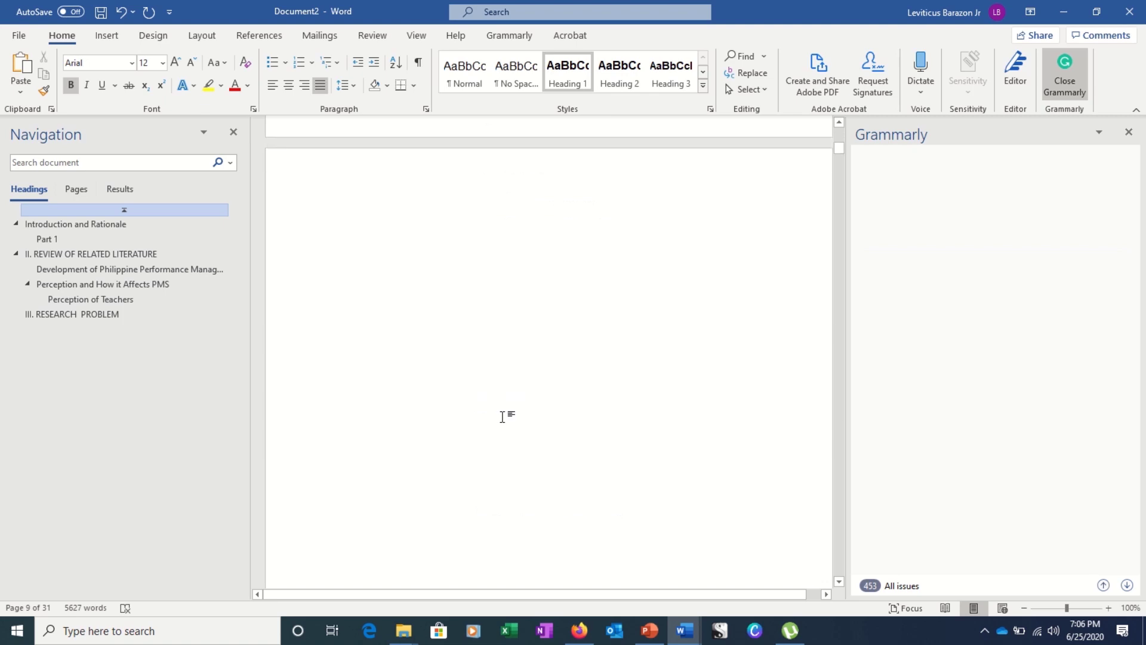
left_click(458, 215)
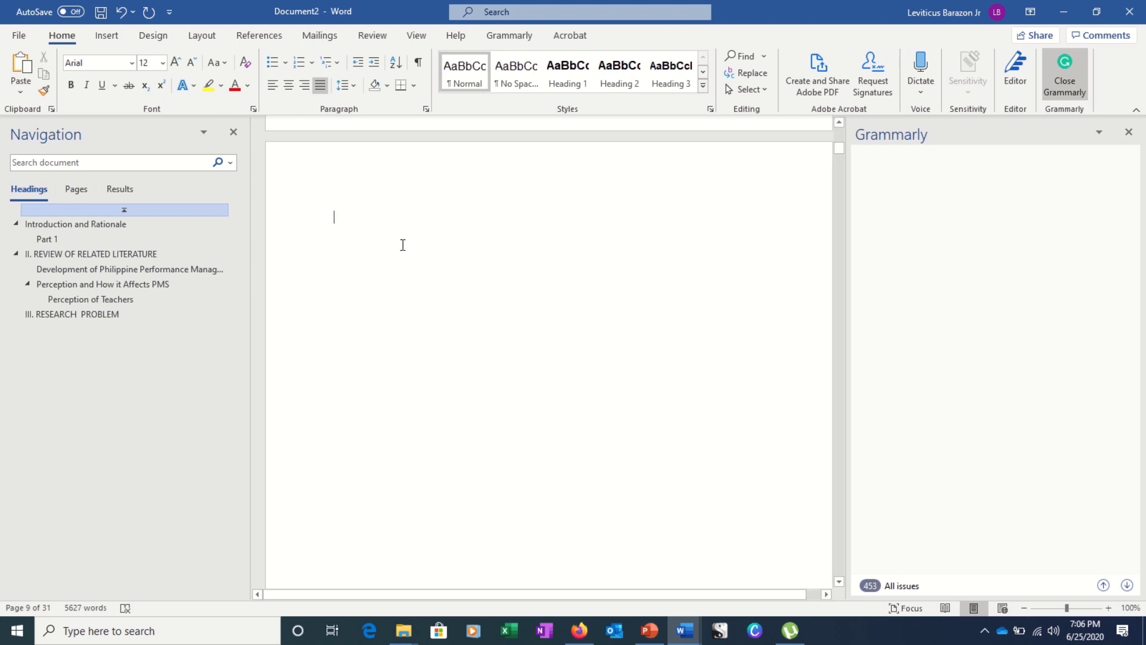
left_click(269, 37)
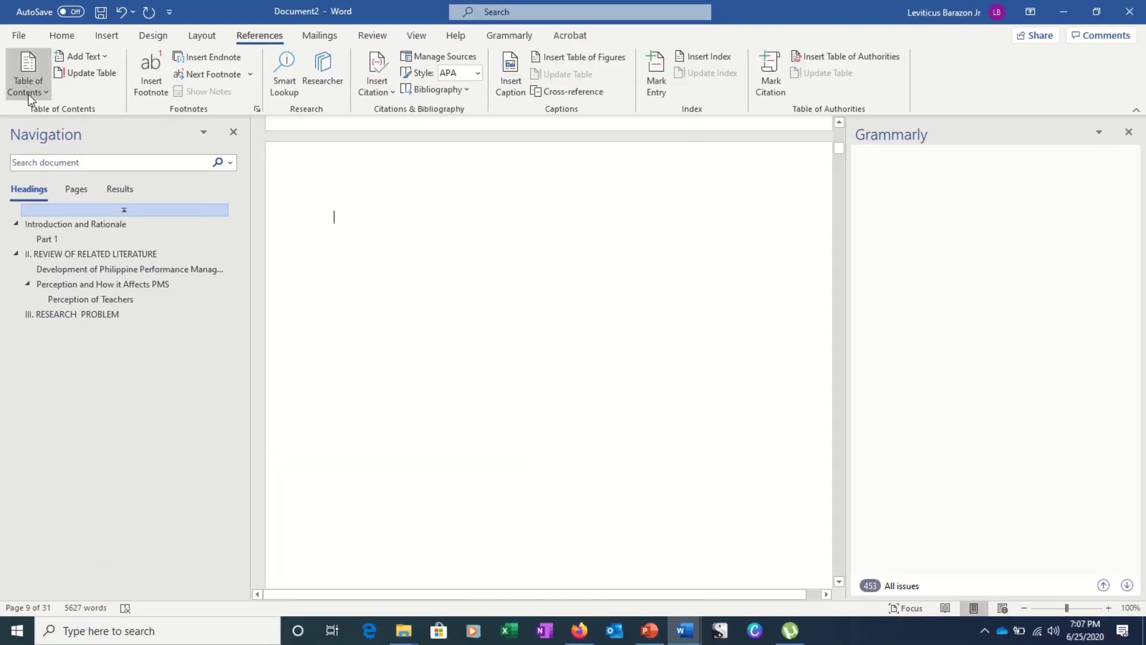
Insert Automatic Table 1 from Table of Contents on the blank page
left_click(29, 93)
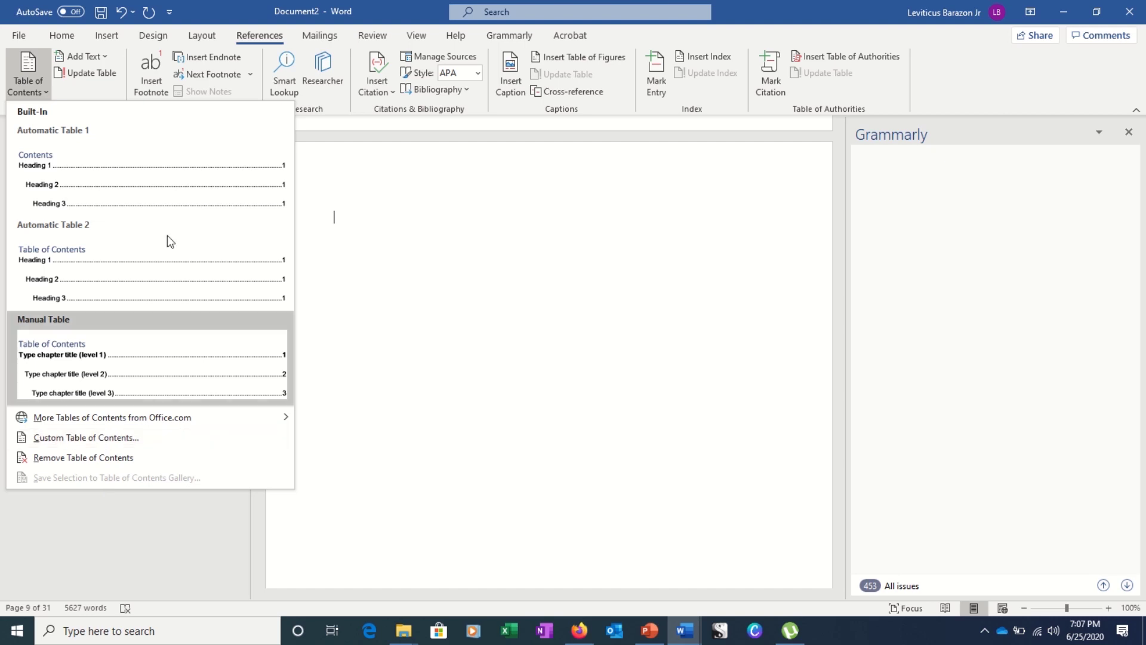
left_click(152, 185)
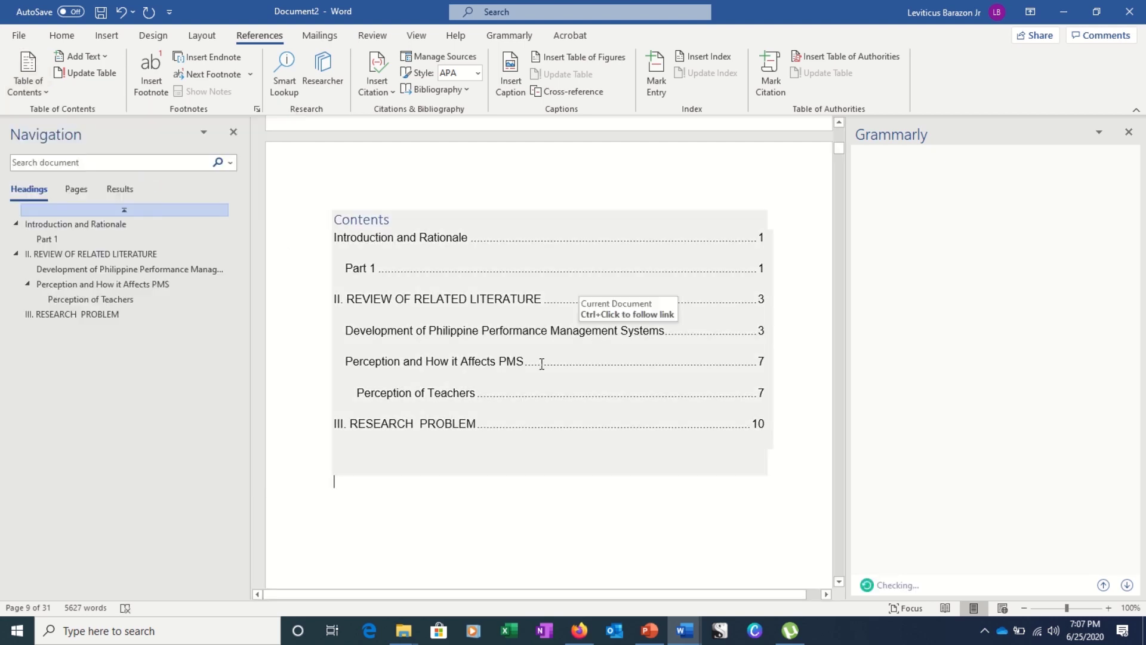
Select the word Contents in the new table's title
scroll(597, 380, "down", 1)
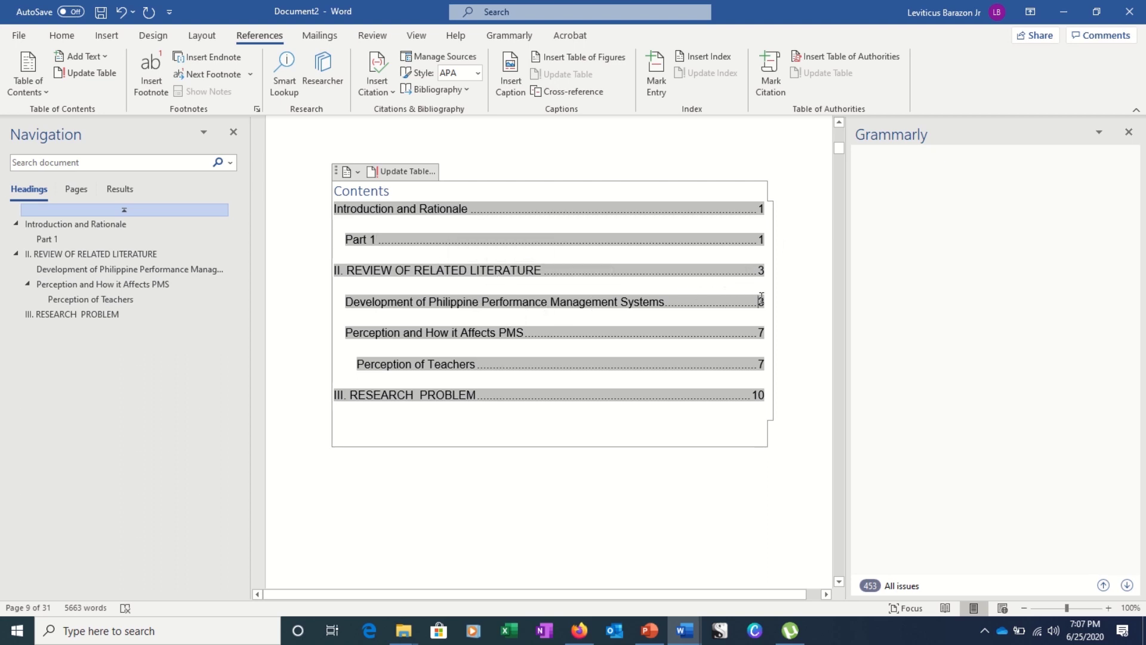
scroll(706, 319, "down", 1)
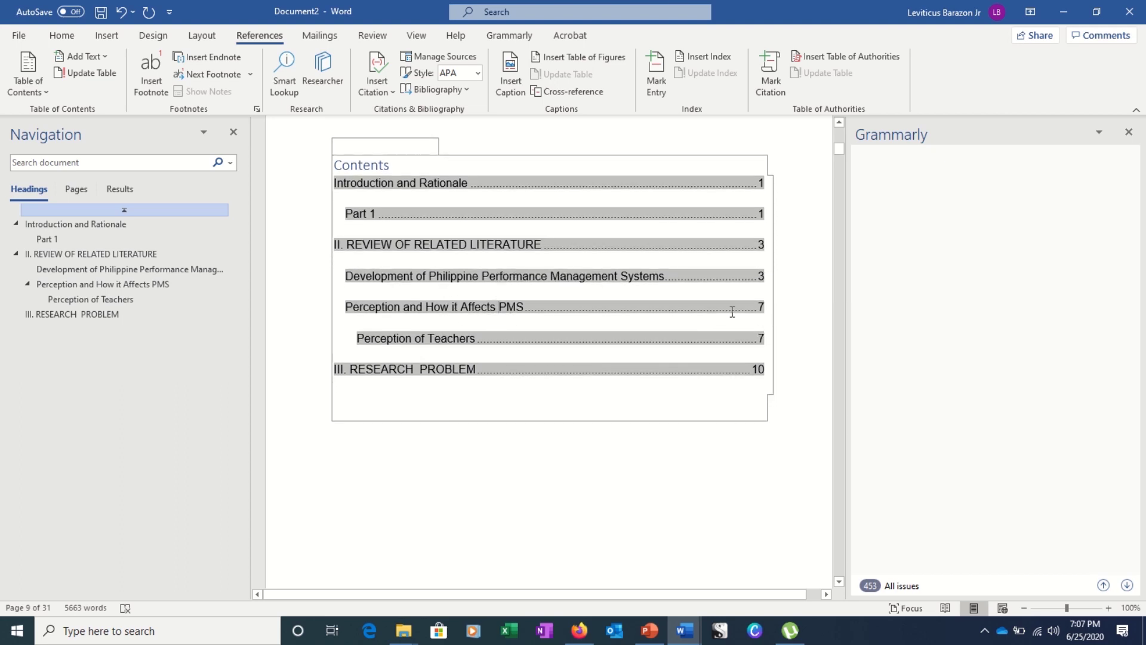
left_click(391, 166)
left_click_drag(396, 165, 332, 166)
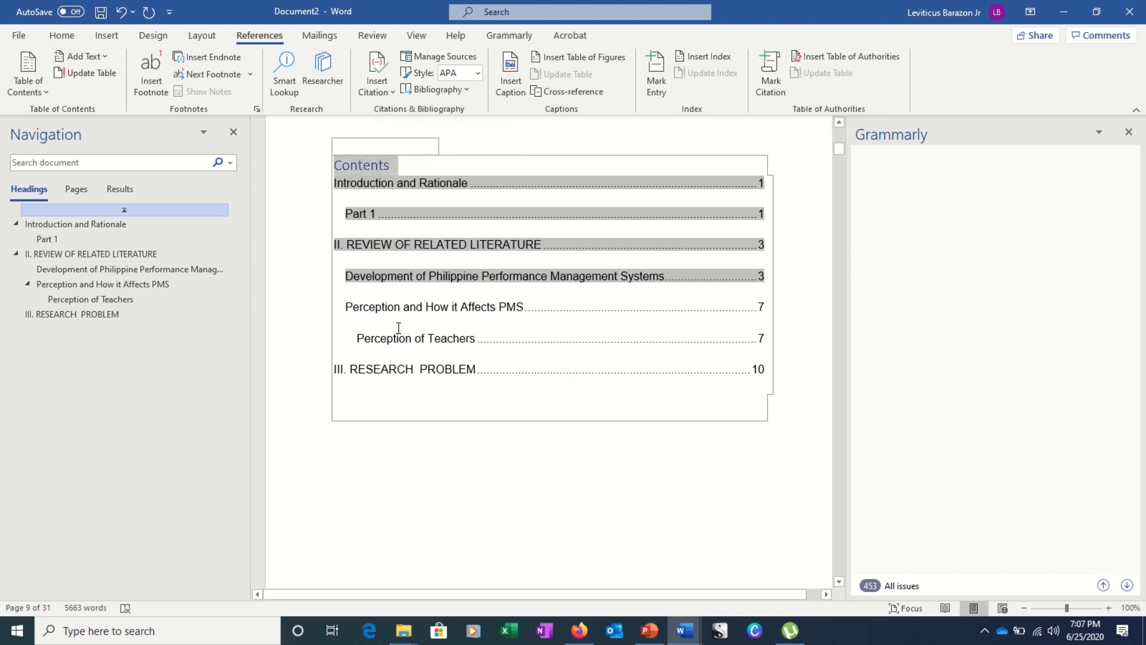
left_click(477, 446)
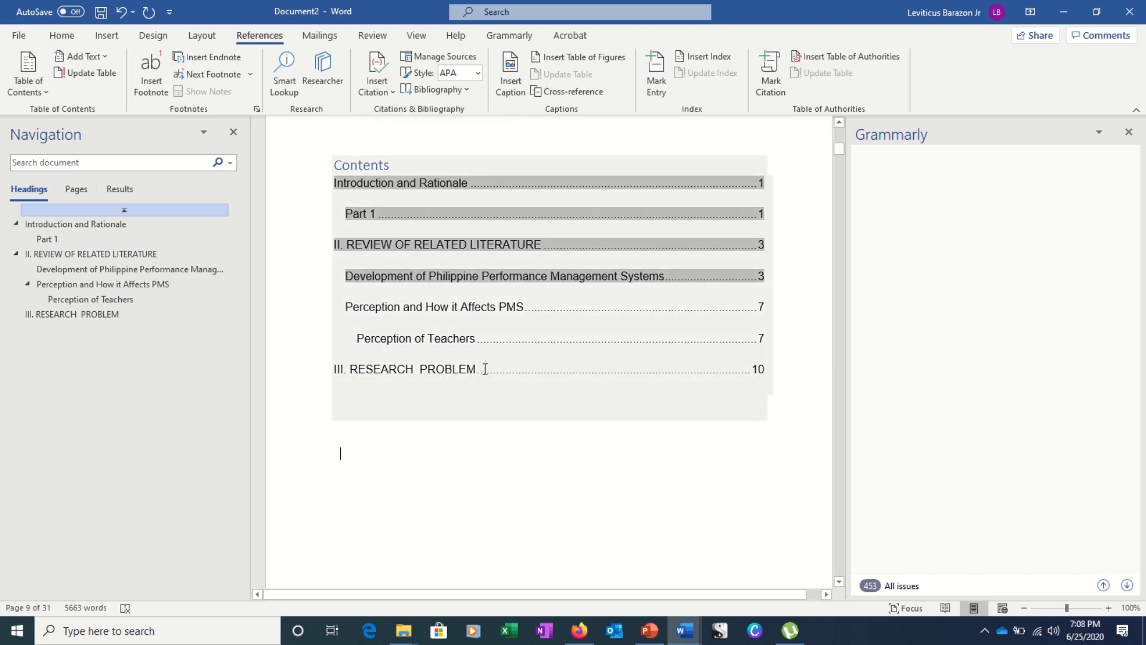
left_click(458, 365)
left_click(387, 157)
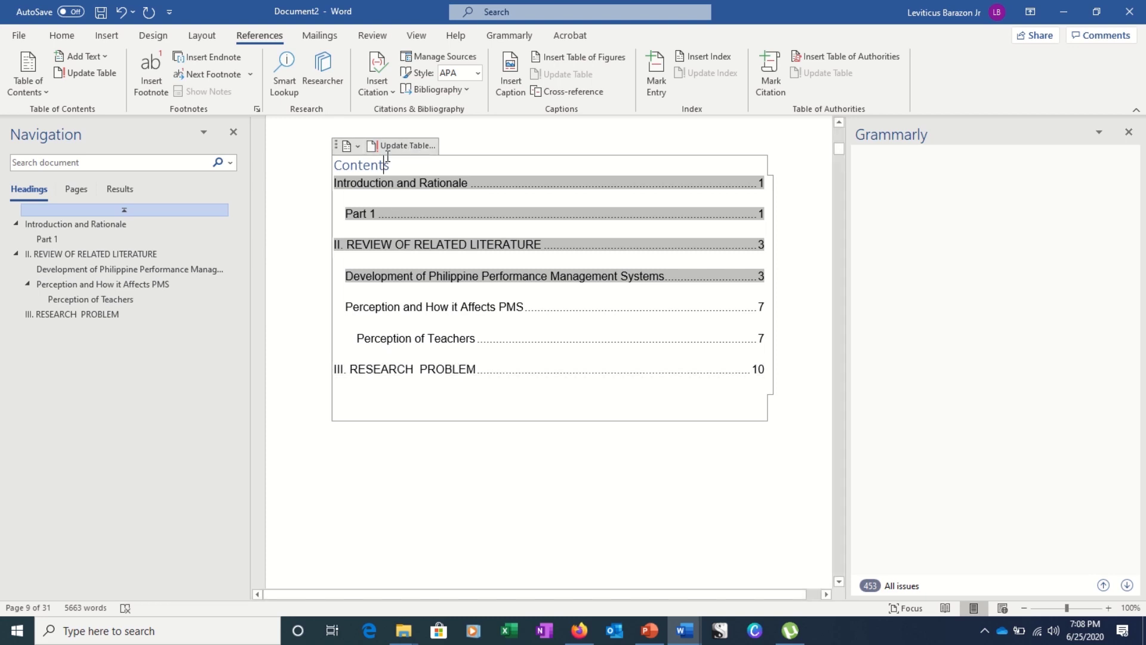
left_click_drag(397, 163, 307, 170)
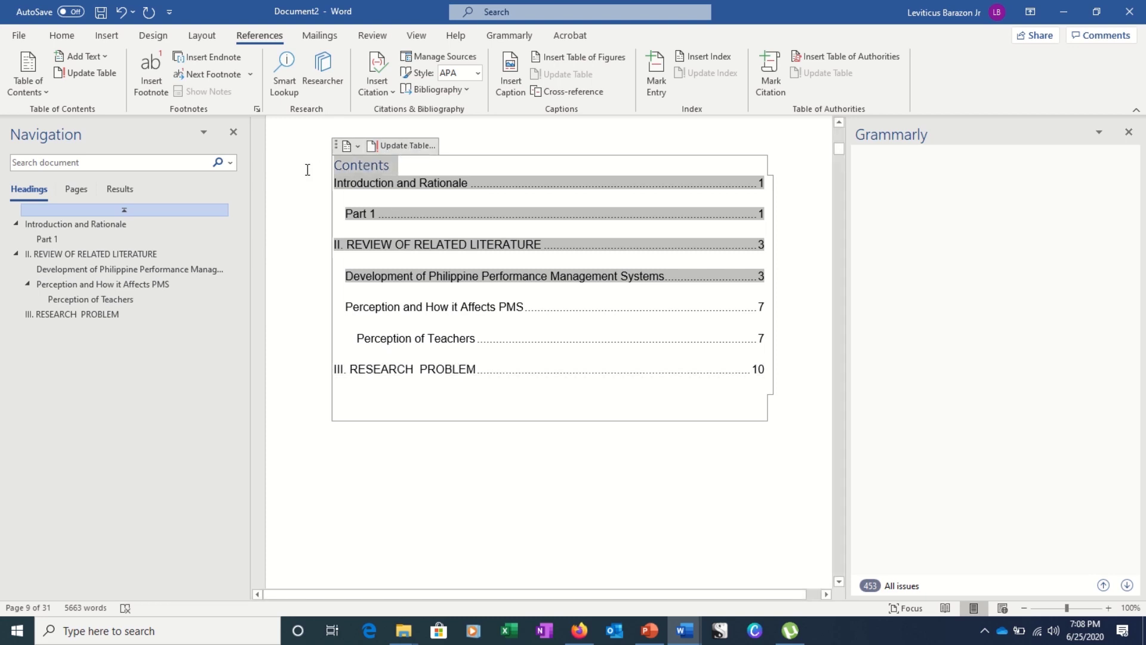
Make the Contents title bold, black and 22 pt, with a blank line below it
left_click(63, 34)
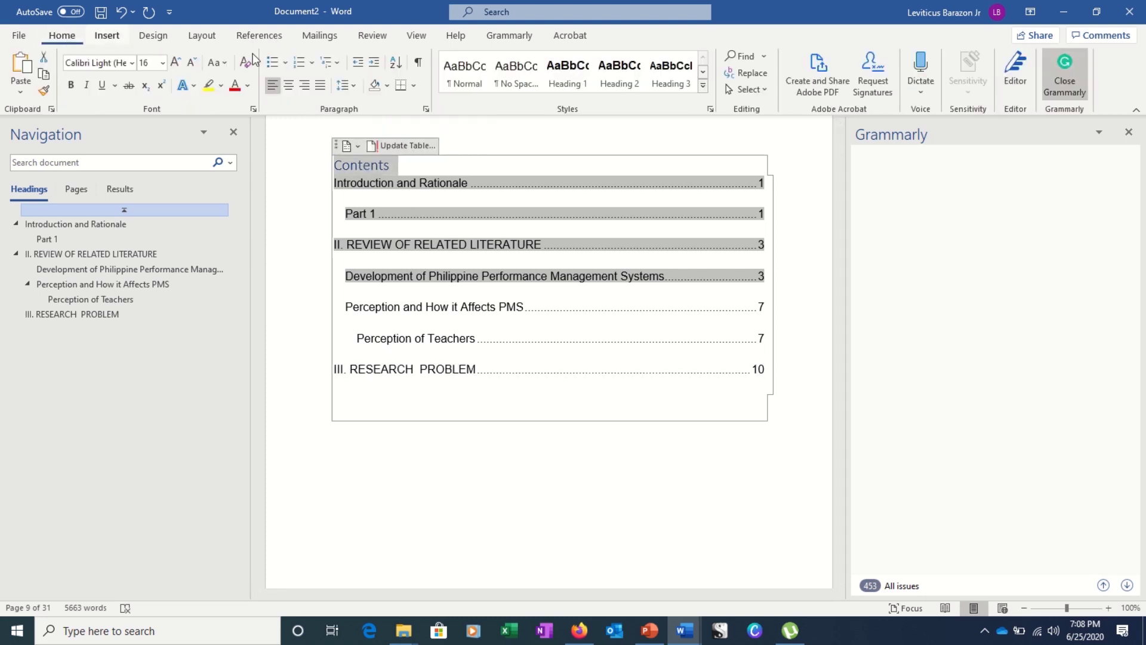
left_click(70, 84)
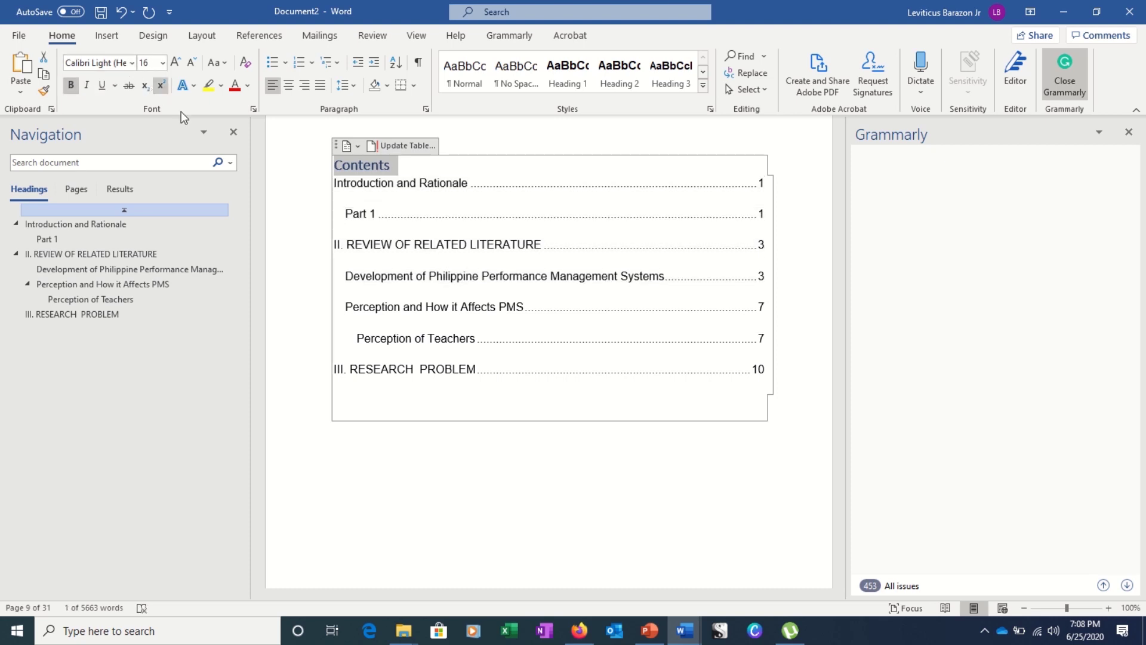
left_click(247, 85)
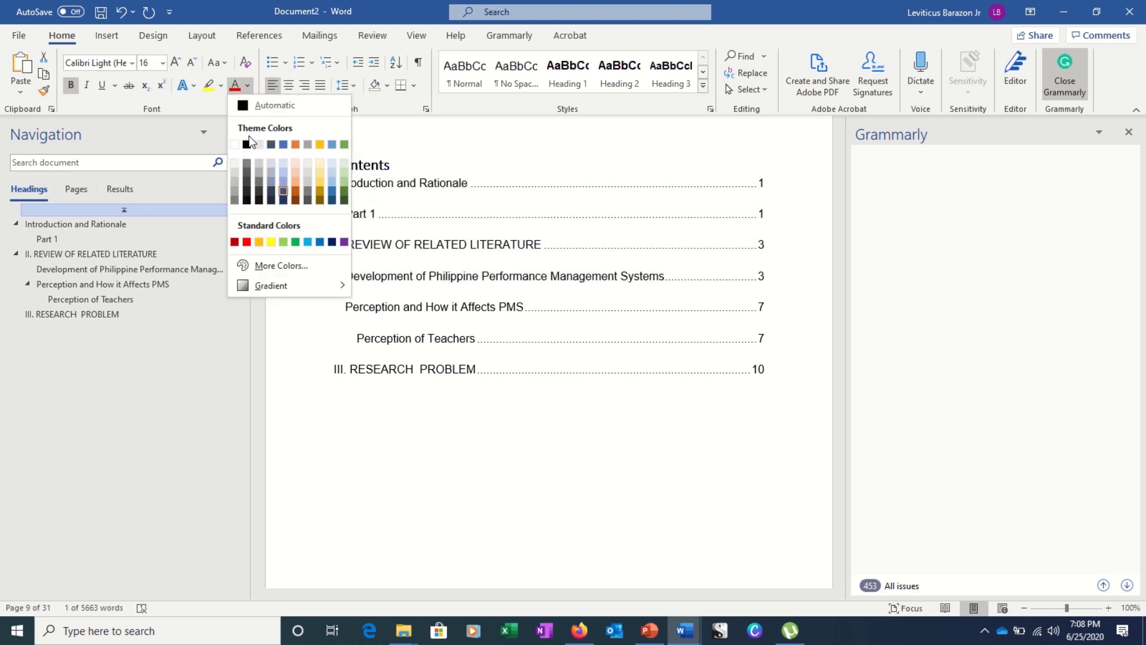
left_click(247, 144)
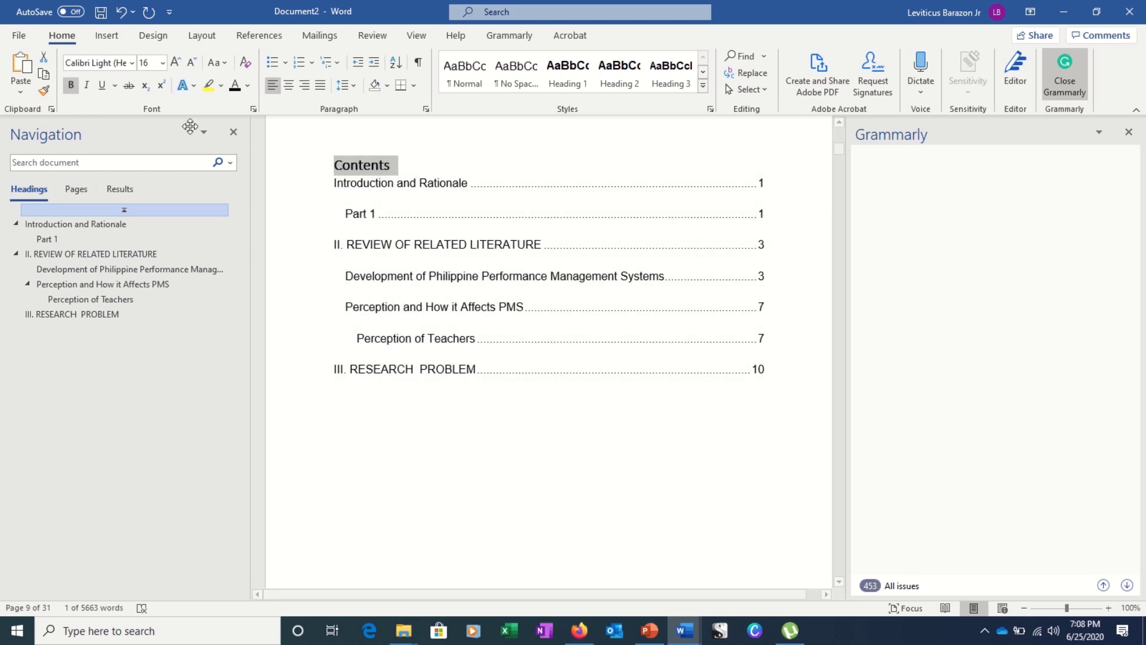
left_click(175, 62)
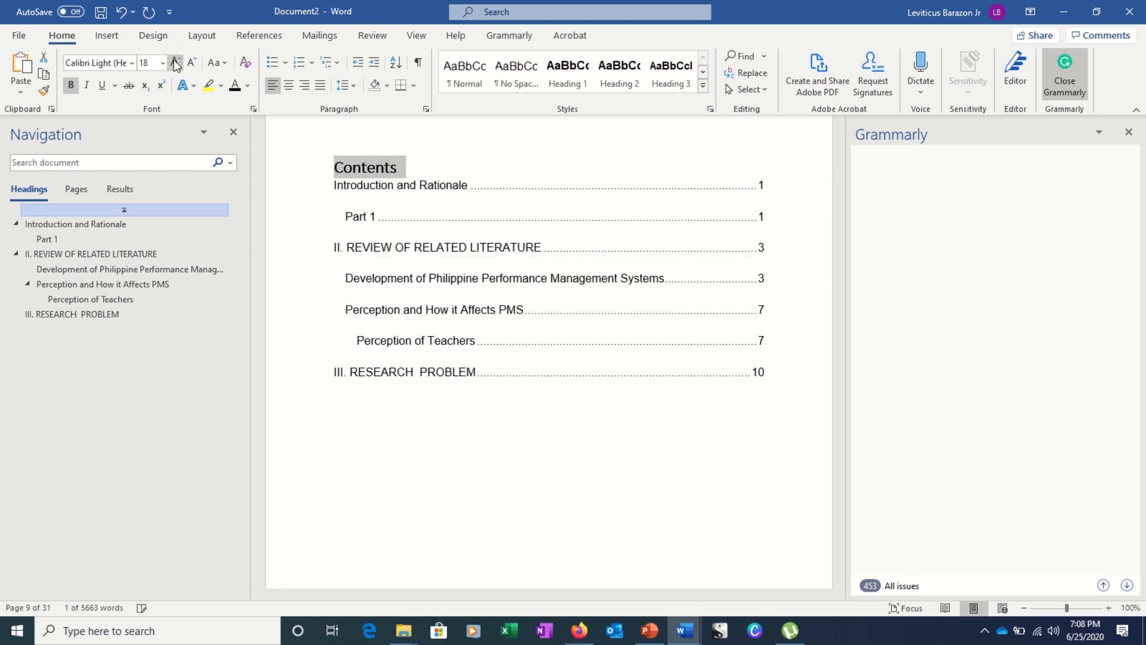
left_click(175, 62)
left_click(174, 62)
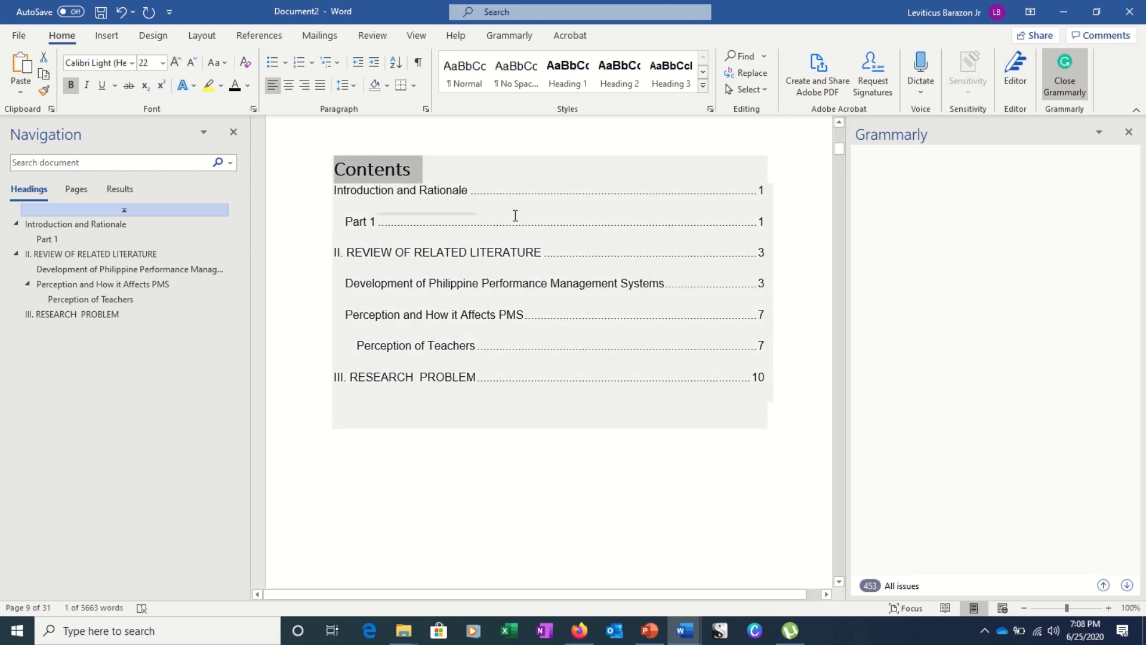
left_click(438, 173)
key("Return")
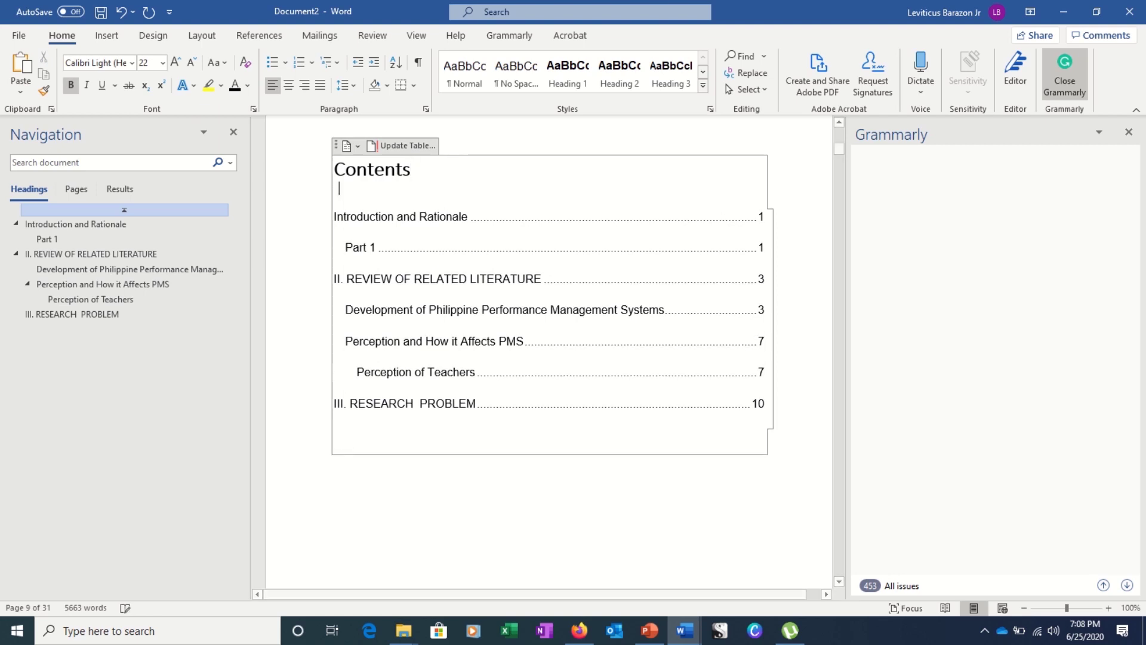
Jump to the III. RESEARCH PROBLEM section from the Navigation pane
left_click(534, 535)
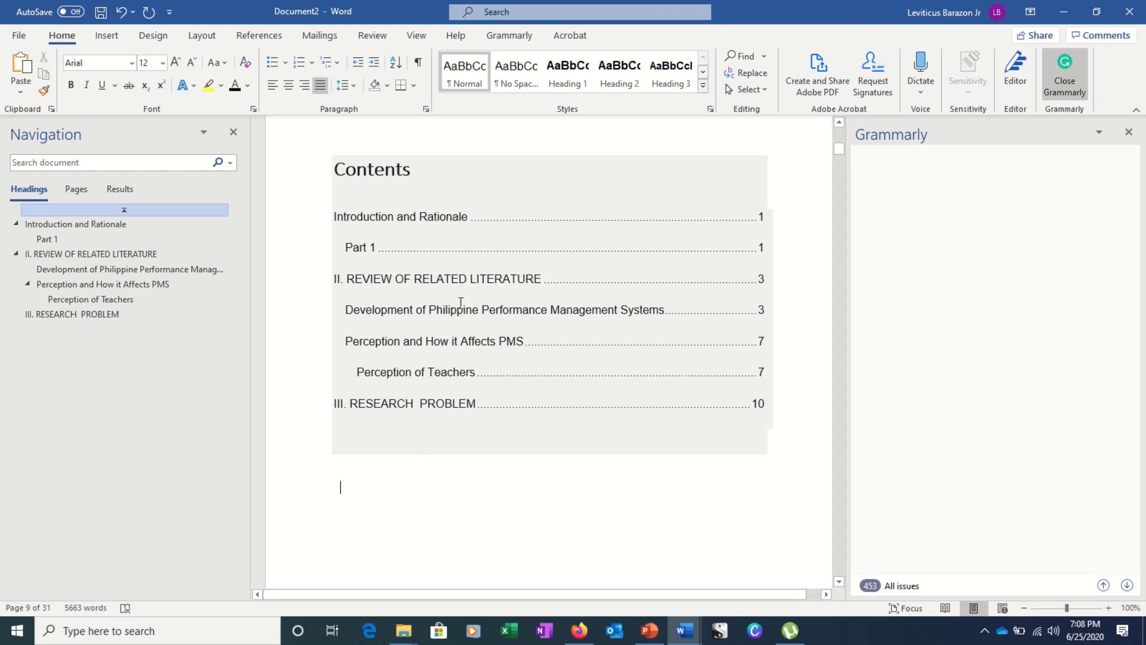
left_click(469, 341, "shift")
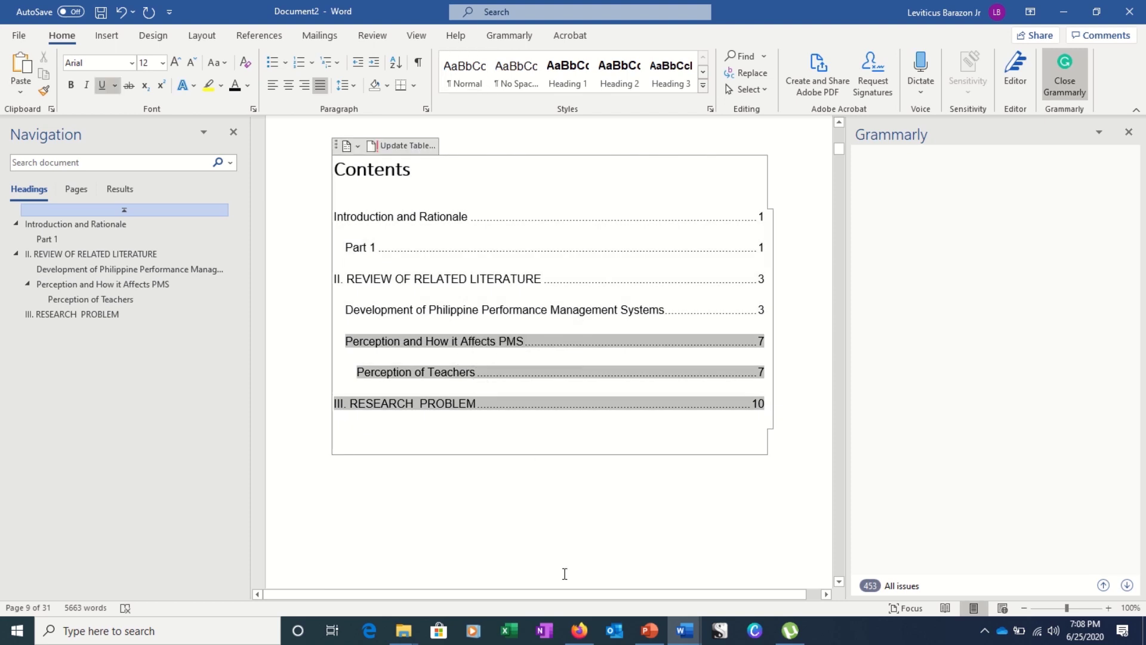
left_click(497, 435)
scroll(497, 437, "down", 3)
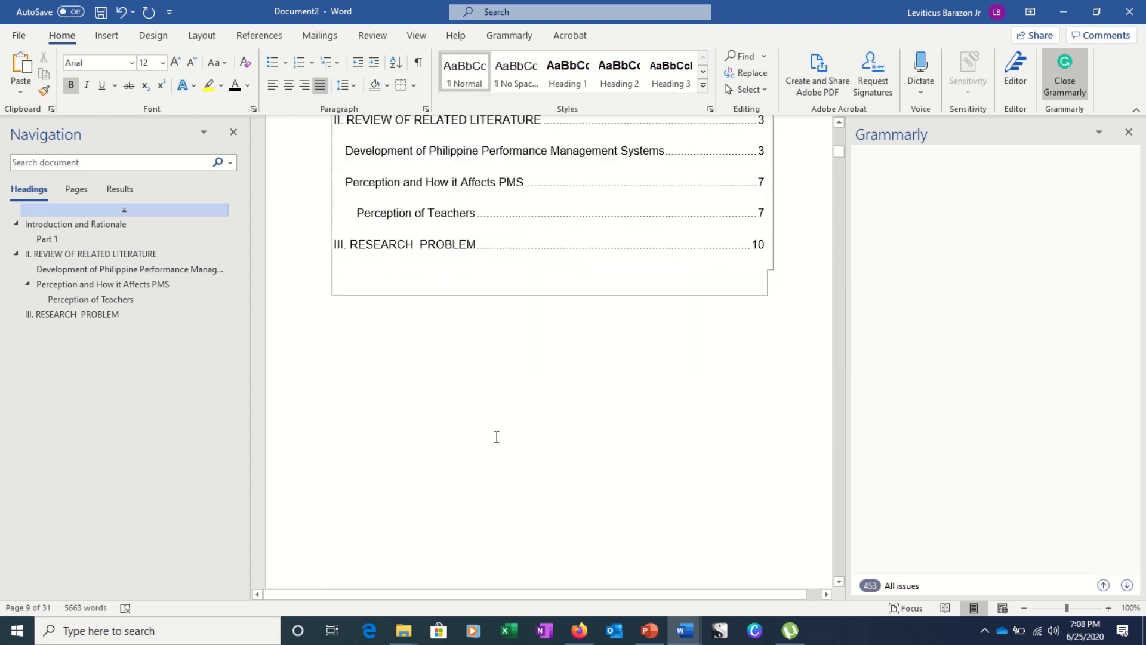
scroll(496, 436, "up", 3)
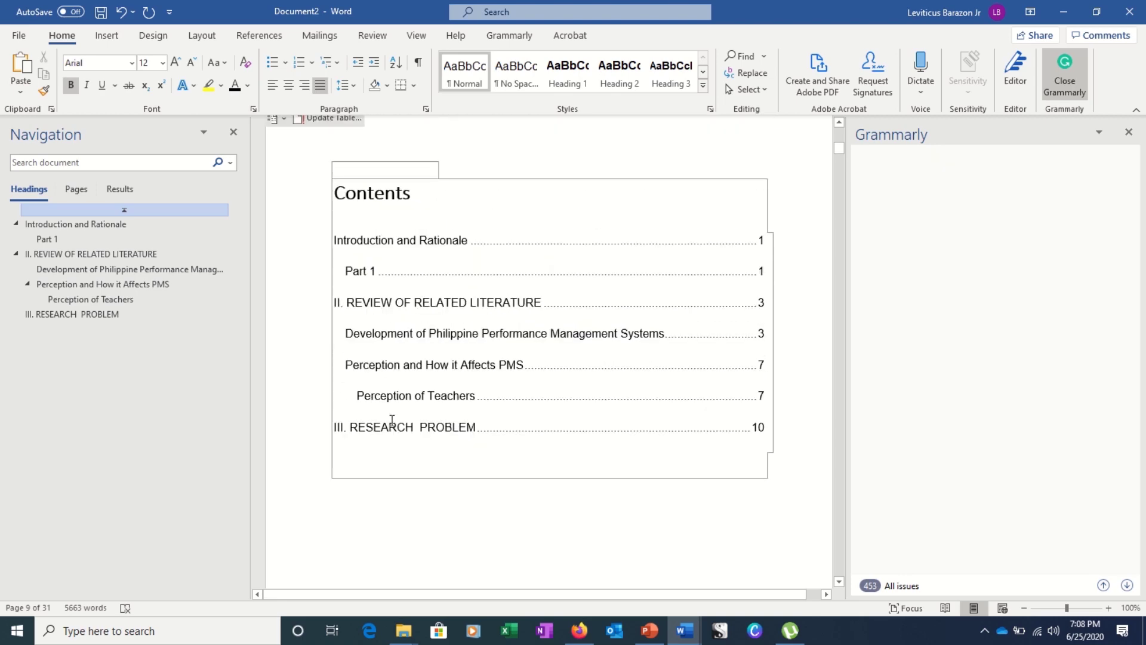
left_click(75, 313)
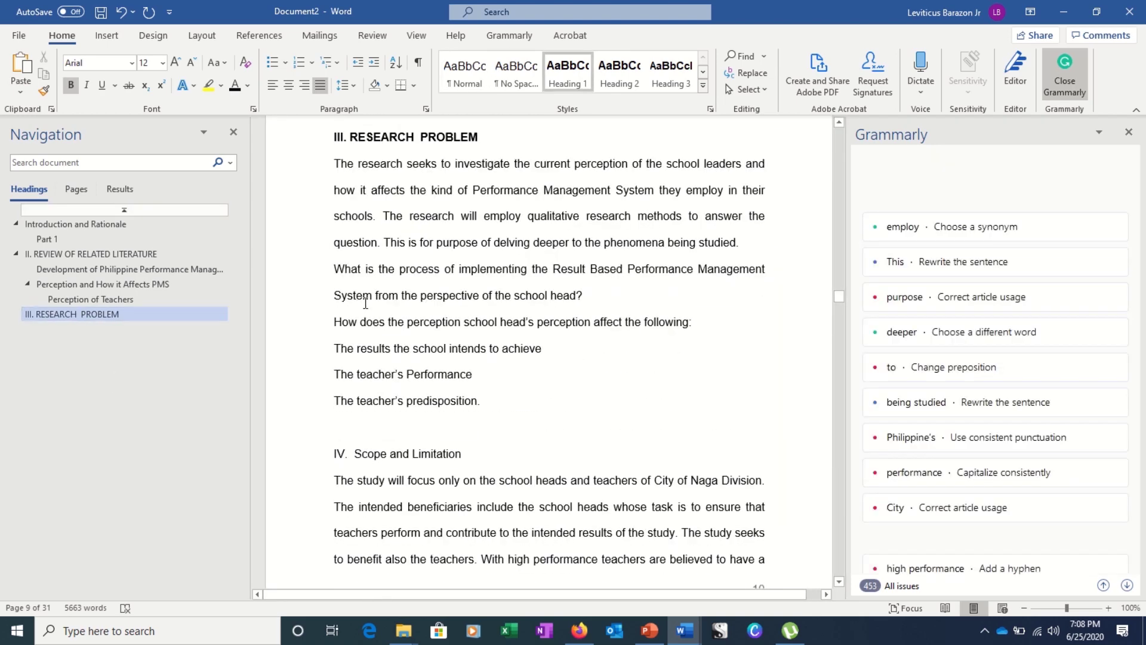
Apply Heading 1 to the V. RESEARCH METHODOLOGY line
scroll(365, 303, "down", 1)
scroll(365, 302, "down", 9)
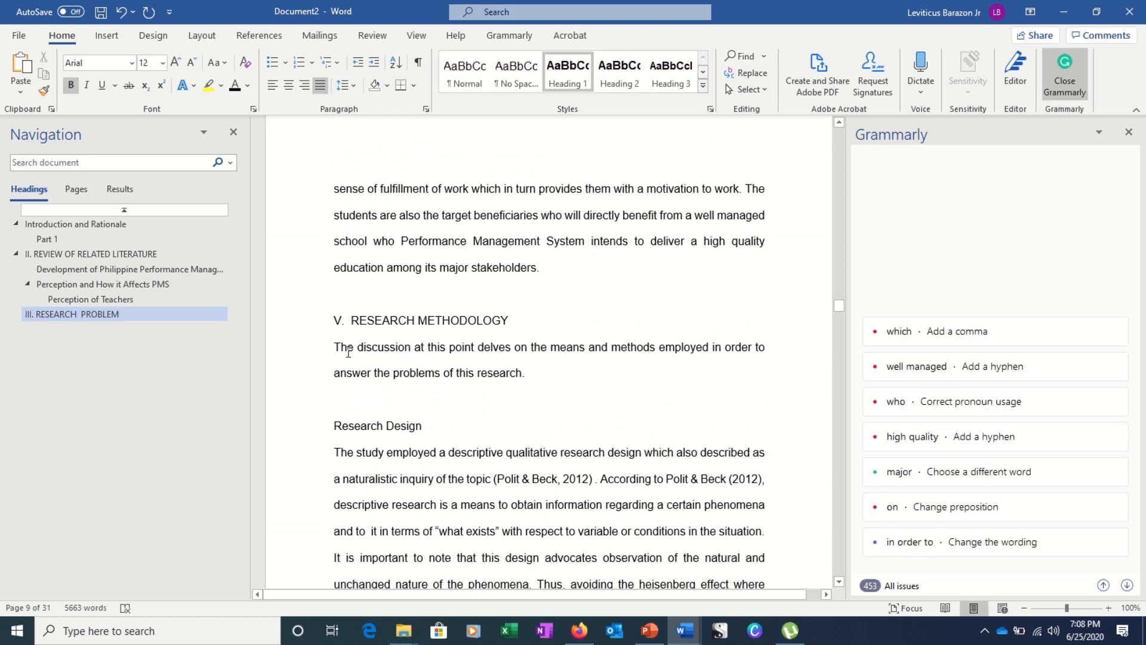
left_click_drag(338, 320, 571, 320)
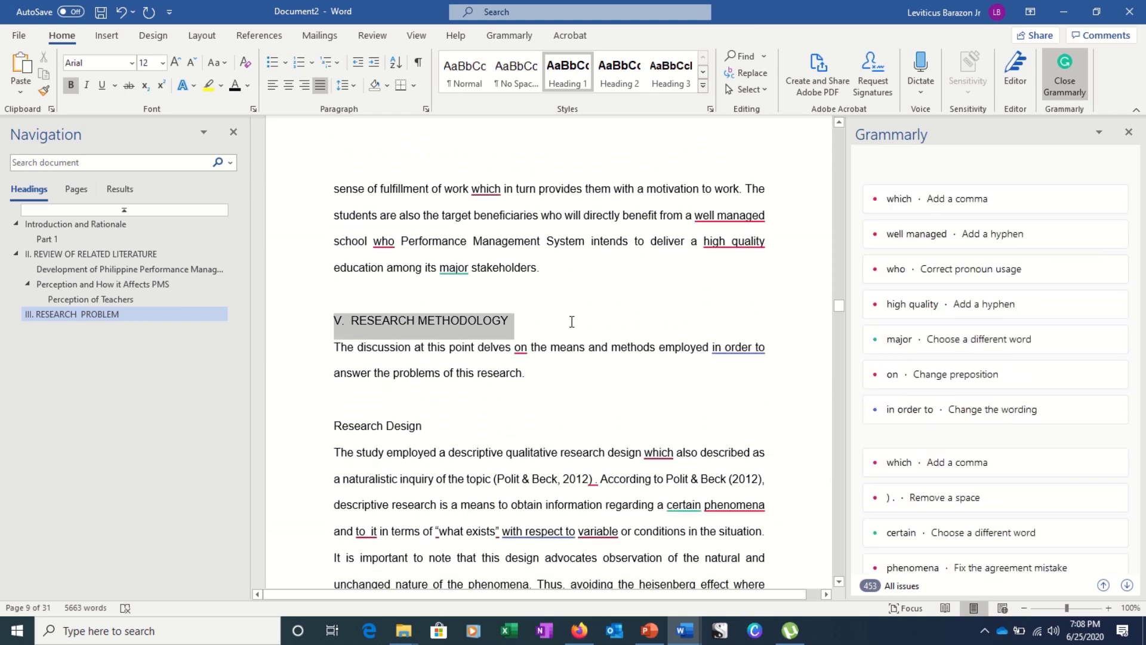
left_click(572, 77)
Apply Heading 2 to the Research Design and Sampling Techniques lines
scroll(407, 391, "down", 7)
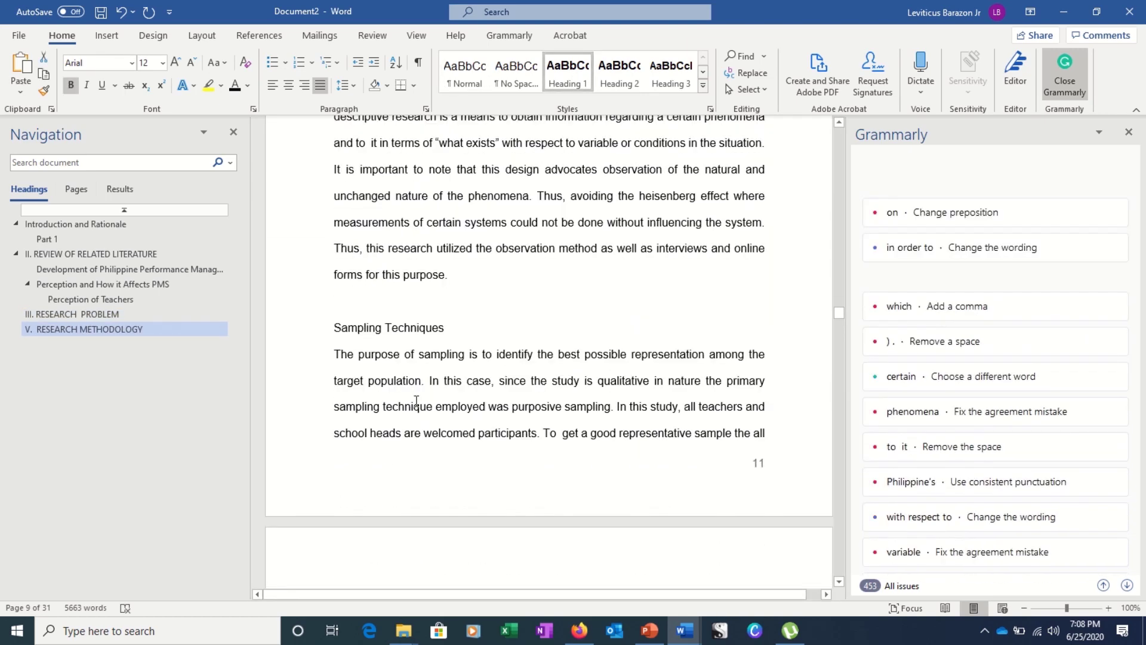
left_click_drag(426, 442, 333, 442)
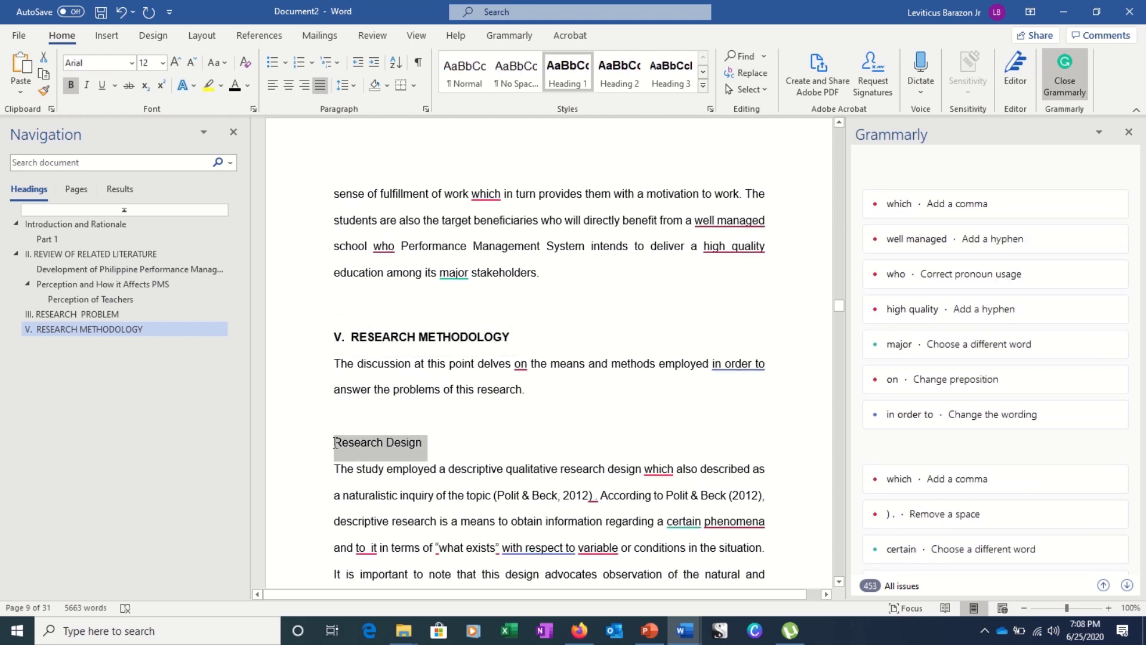
left_click(622, 88)
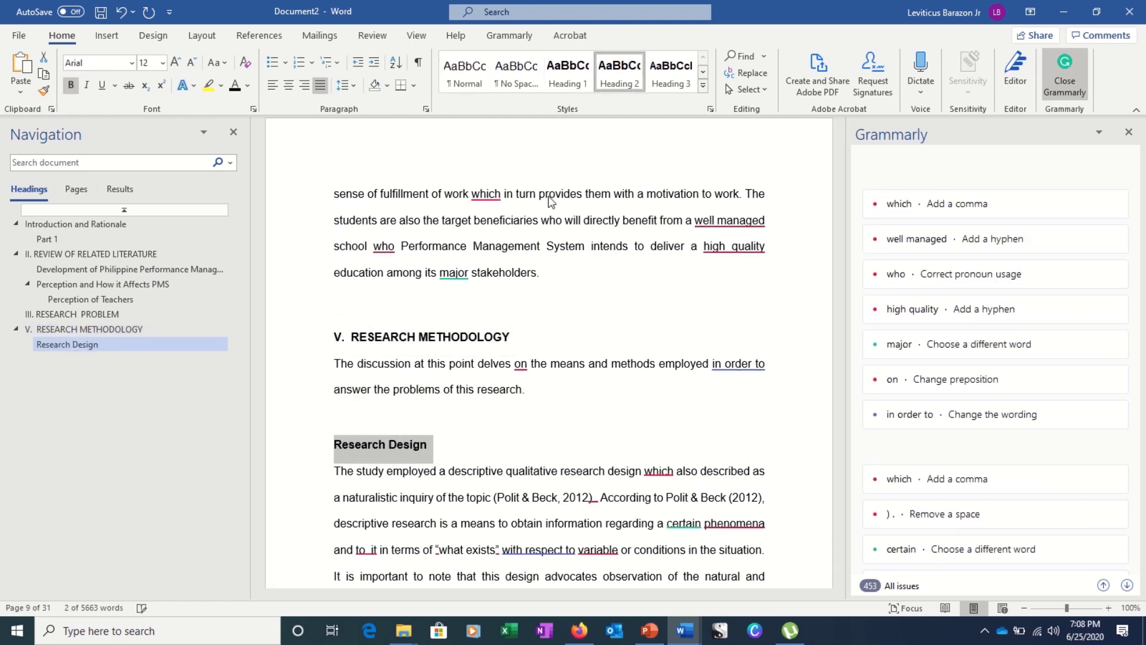
scroll(498, 452, "down", 3)
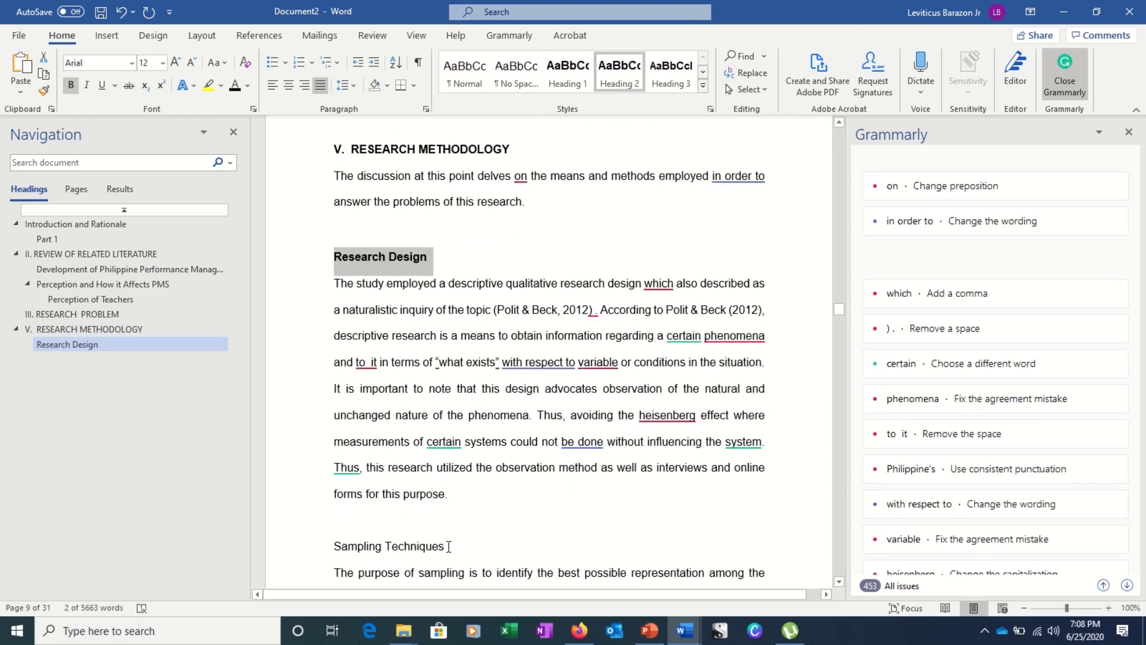
left_click_drag(445, 546, 333, 546)
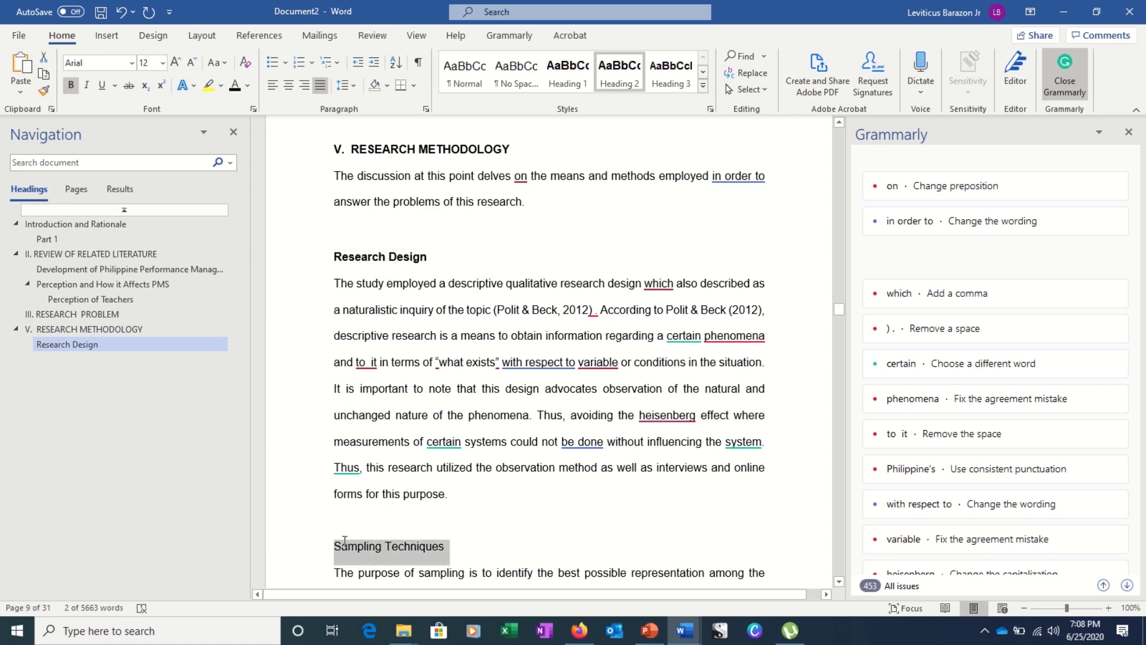
left_click(621, 74)
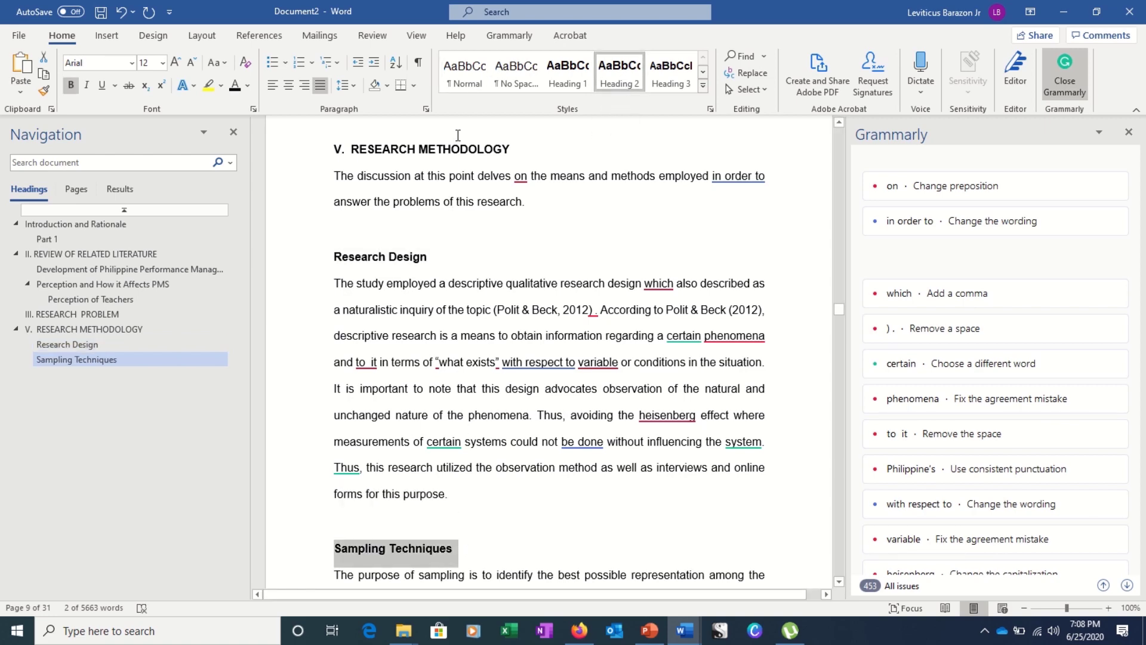
scroll(439, 179, "down", 5)
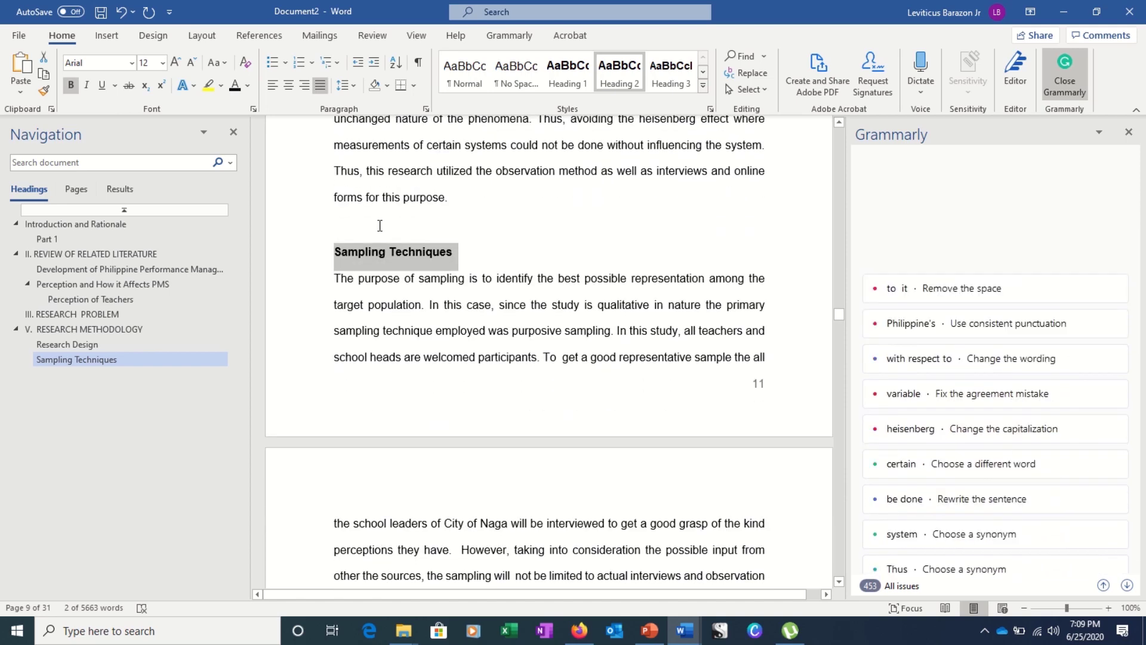
Update the entire Contents table to add V. RESEARCH METHODOLOGY, Research Design and Sampling Techniques
scroll(396, 399, "up", 20)
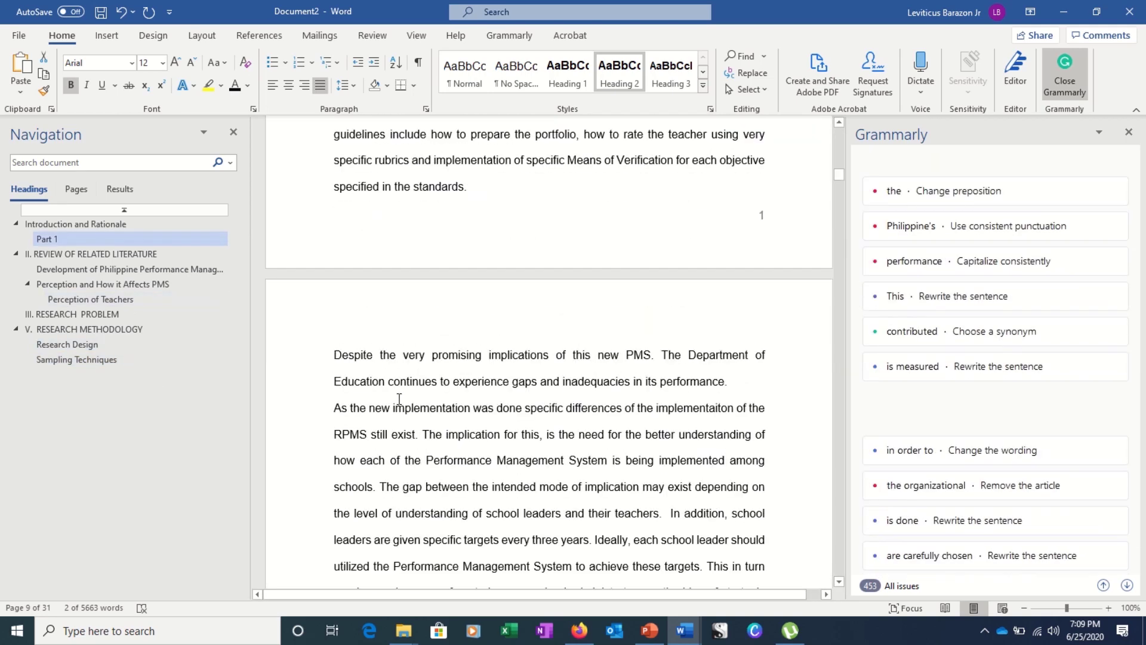
scroll(399, 398, "up", 15)
scroll(417, 304, "down", 7)
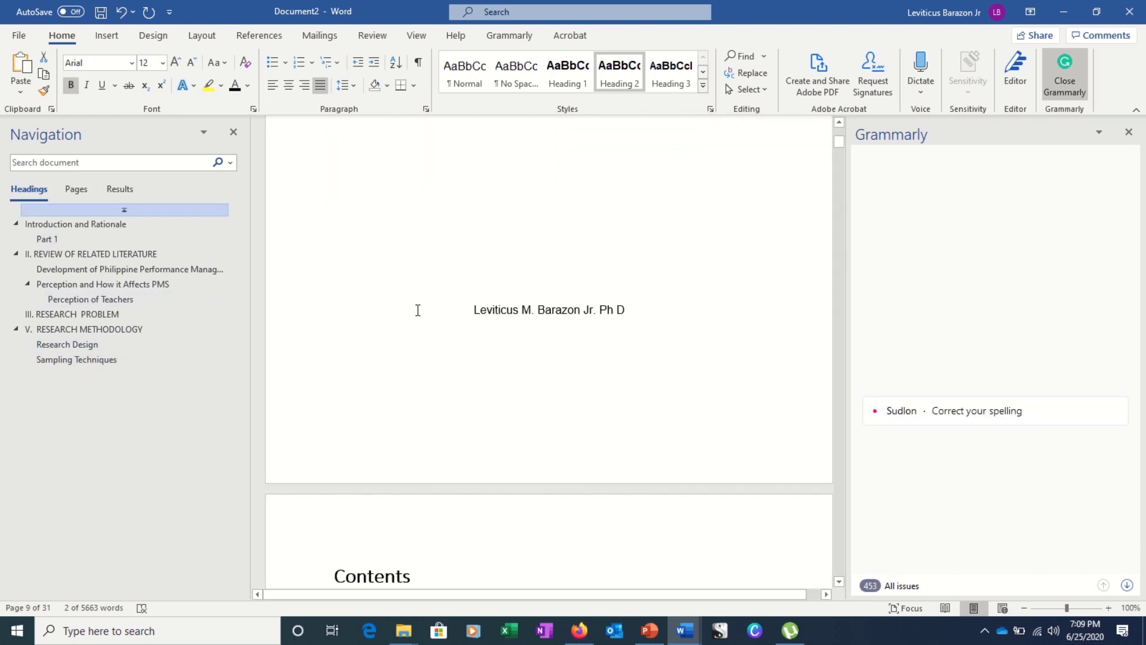
scroll(418, 310, "down", 3)
left_click(457, 428)
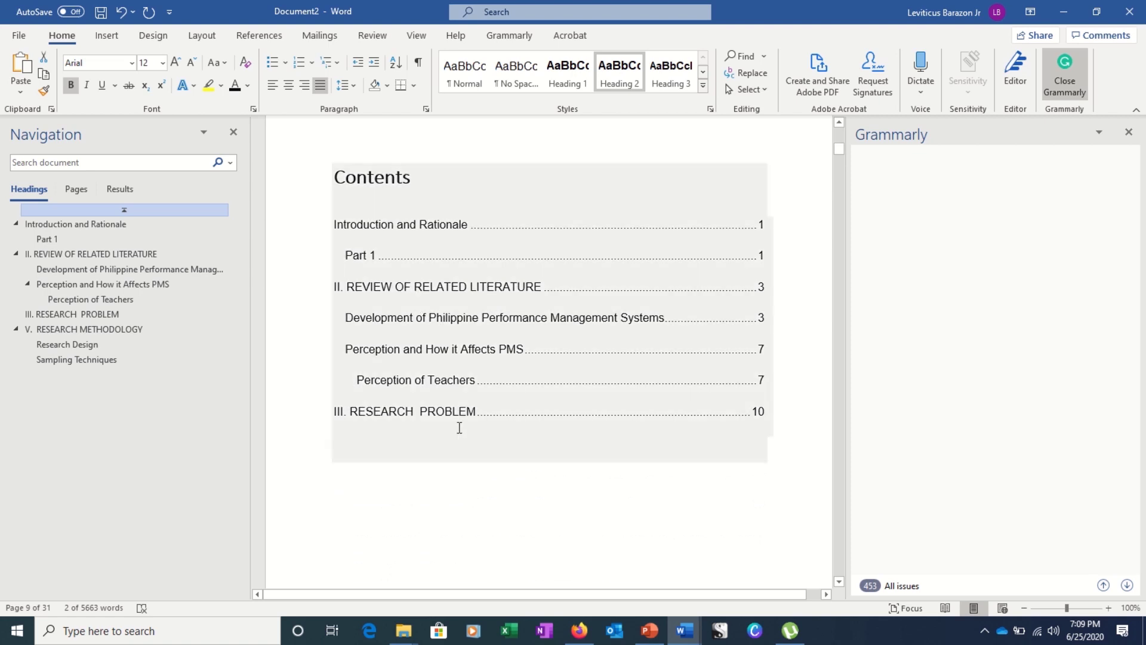
left_click(422, 417)
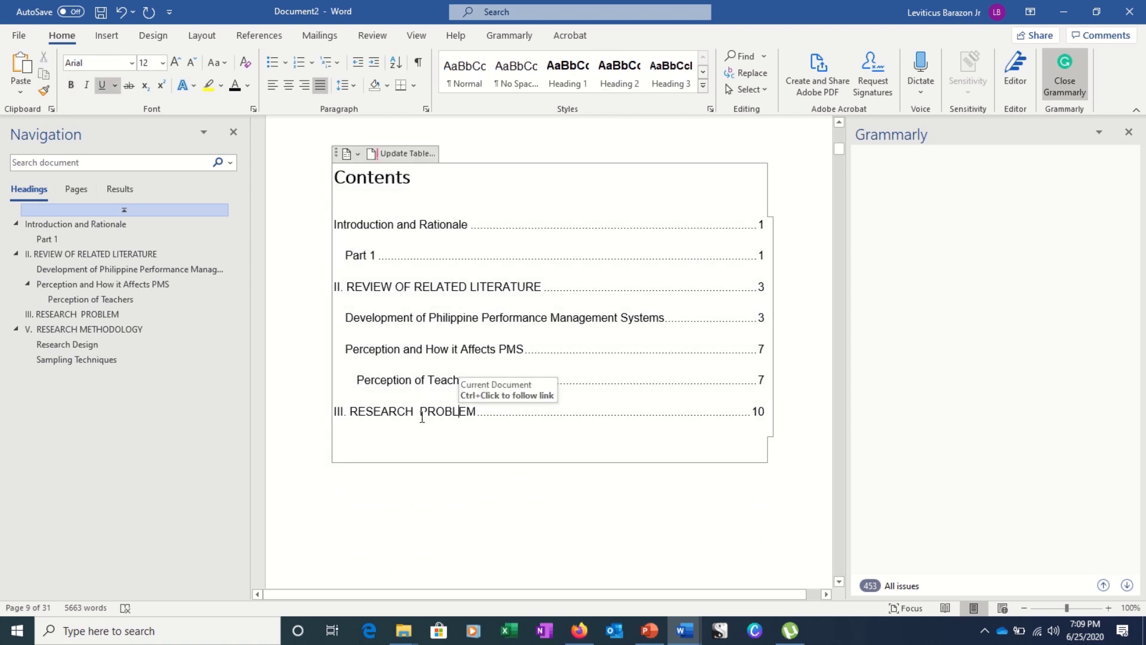
left_click(261, 37)
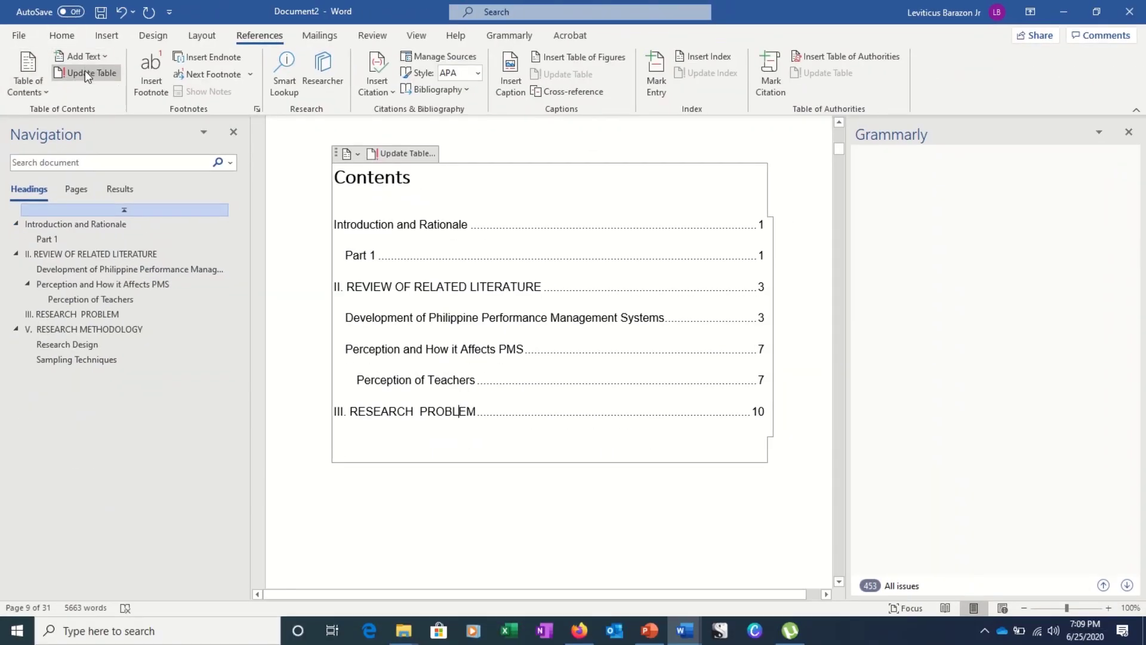
left_click(85, 72)
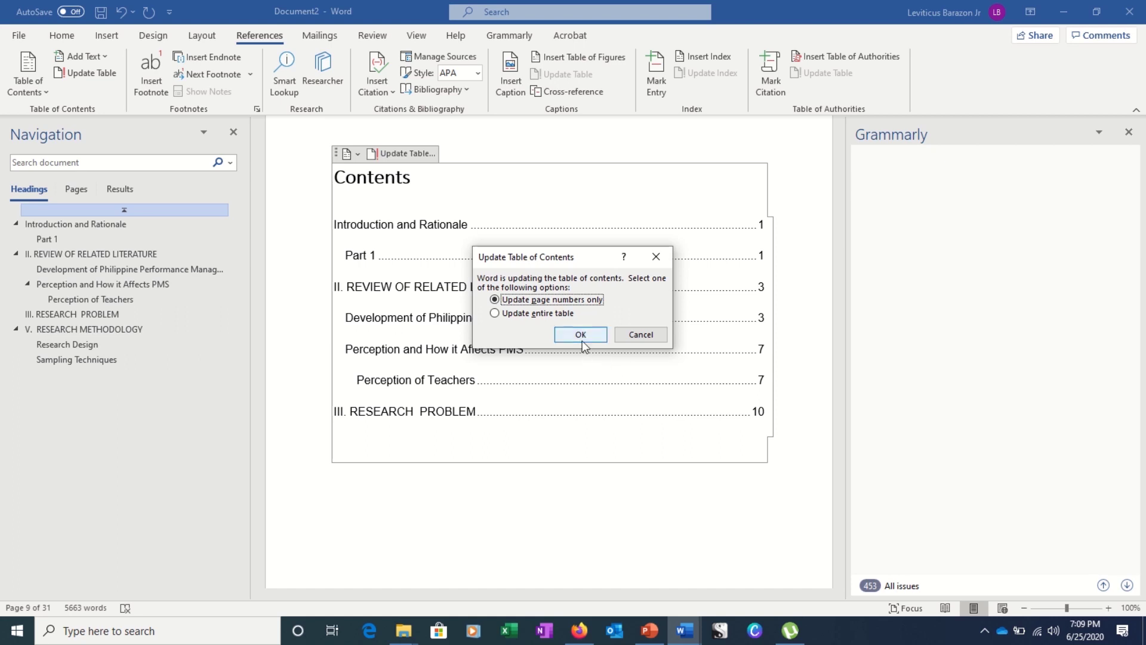
left_click(529, 312)
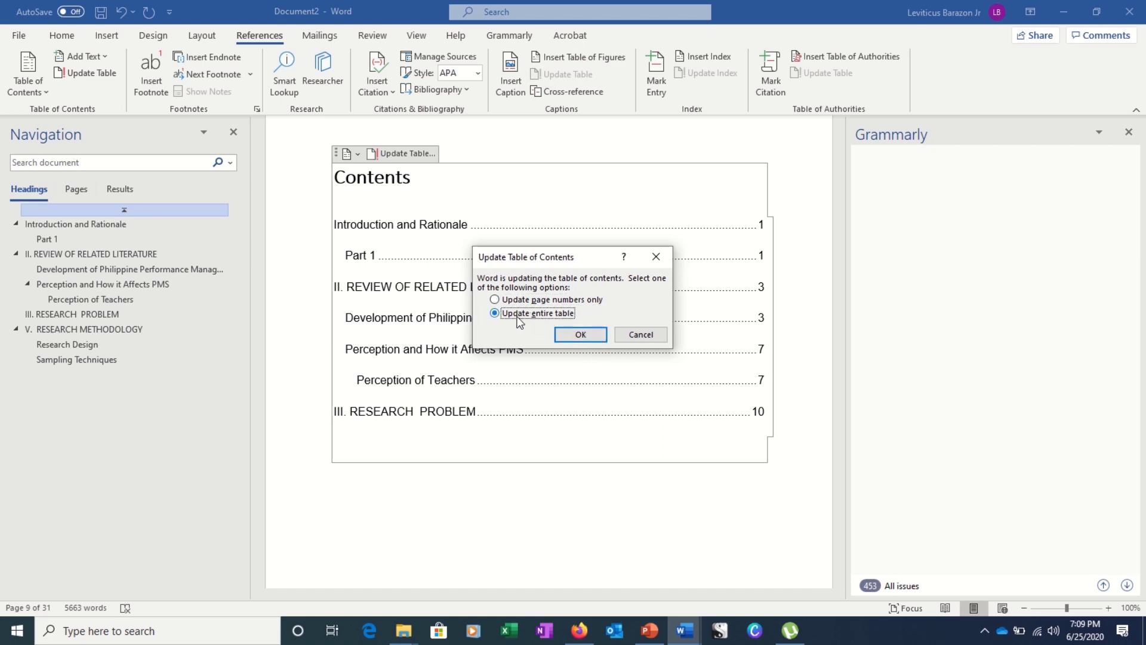
left_click(579, 334)
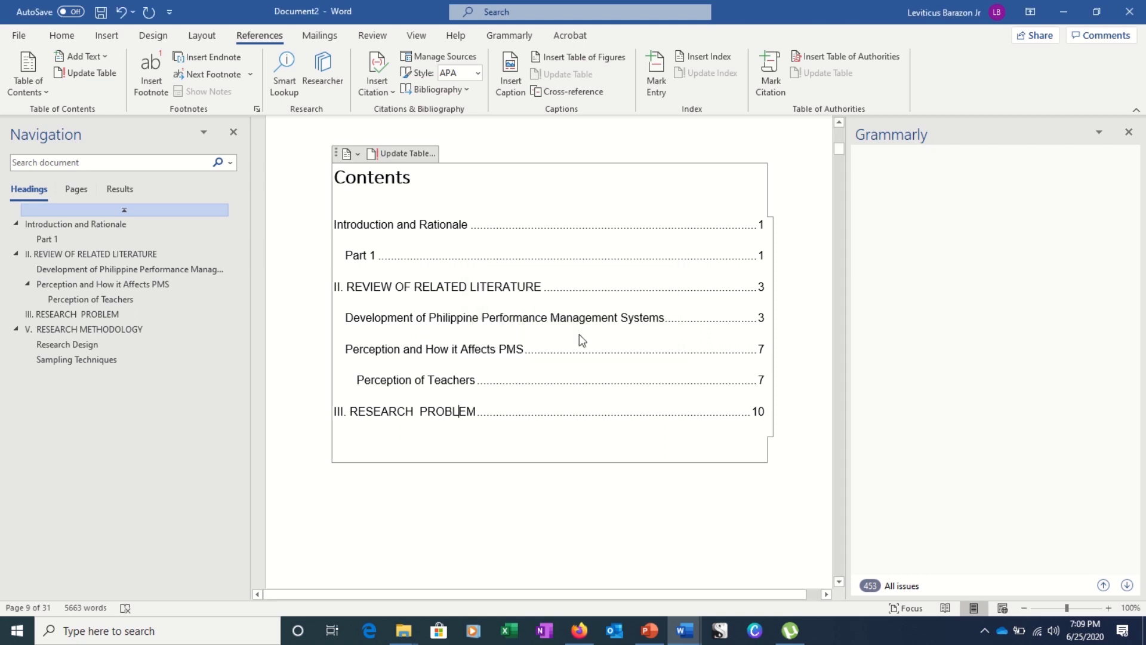
left_click(470, 468)
Delete the blank paragraphs above the III. RESEARCH PROBLEM heading
scroll(471, 468, "down", 1)
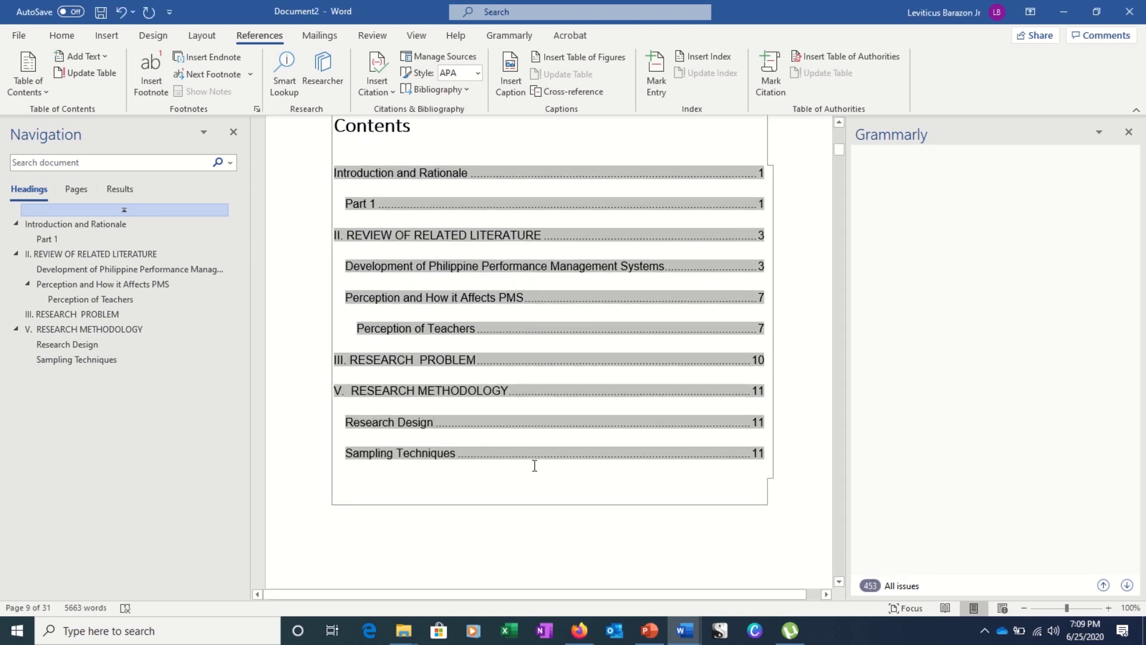
scroll(534, 466, "down", 20)
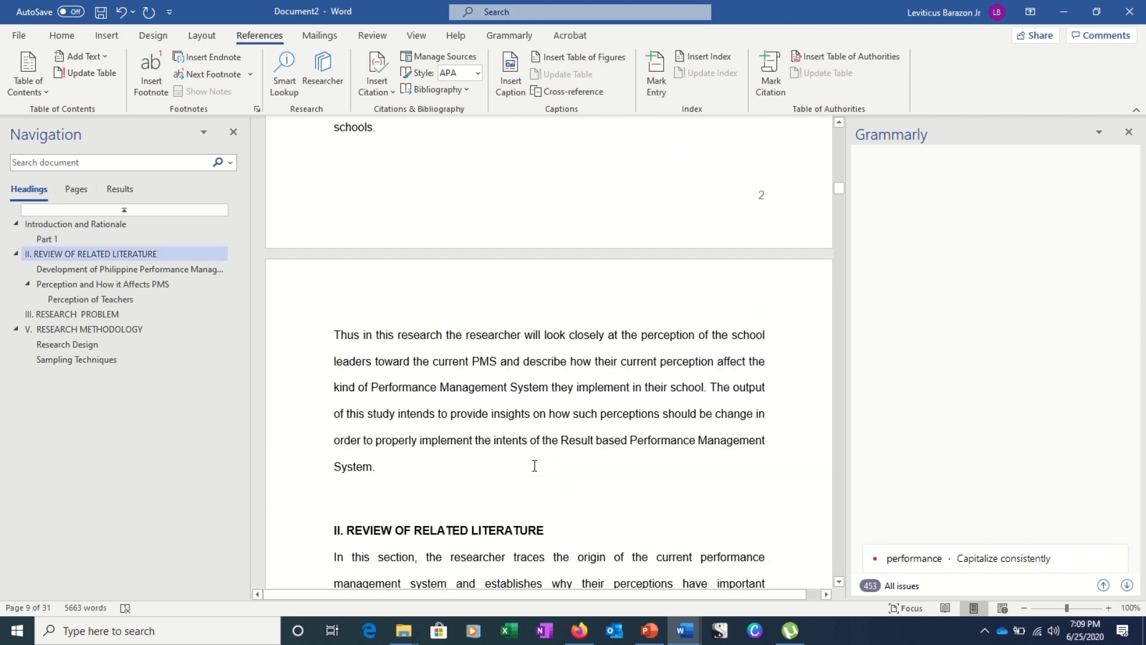
scroll(534, 466, "down", 10)
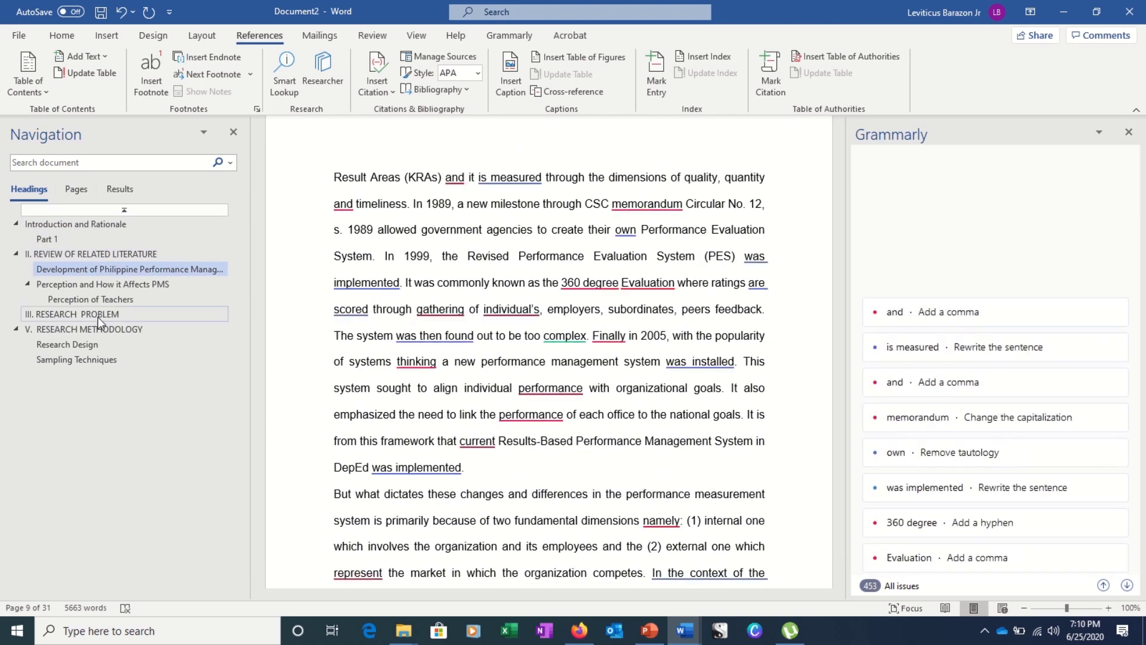
left_click(98, 317)
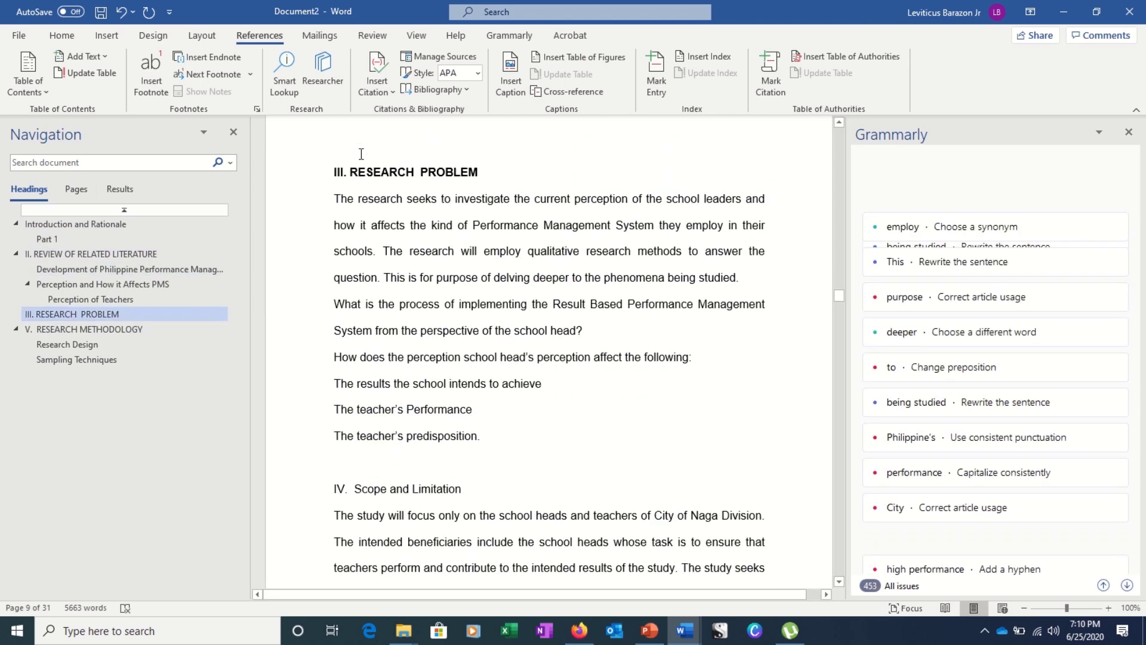
left_click(448, 140)
scroll(449, 239, "up", 3)
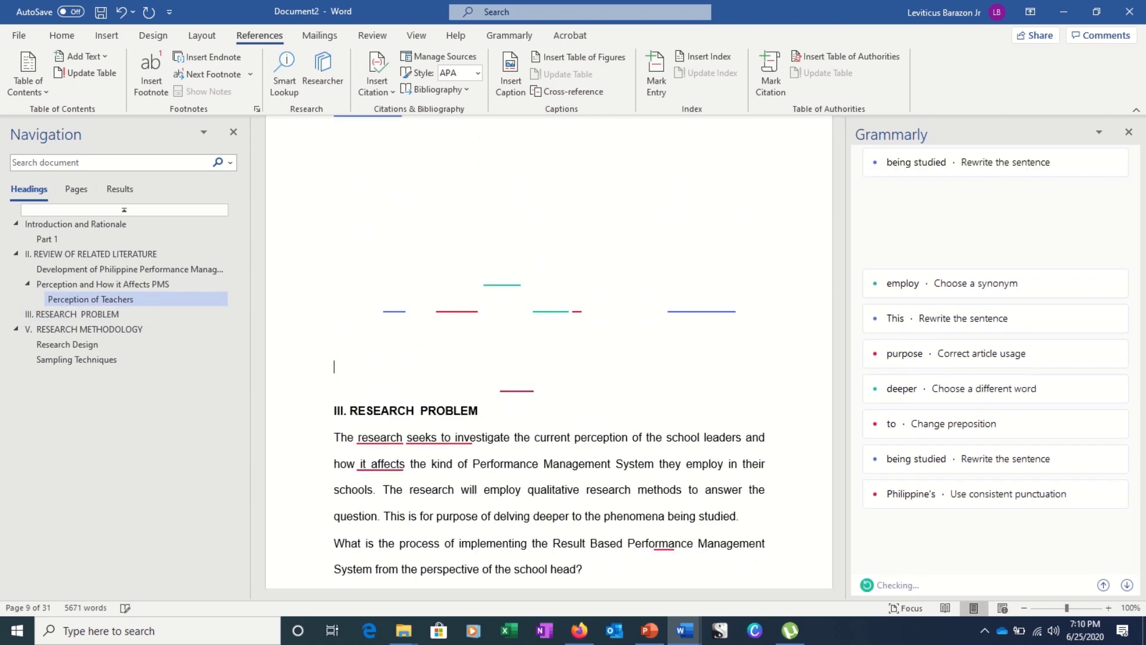
scroll(398, 222, "down", 1)
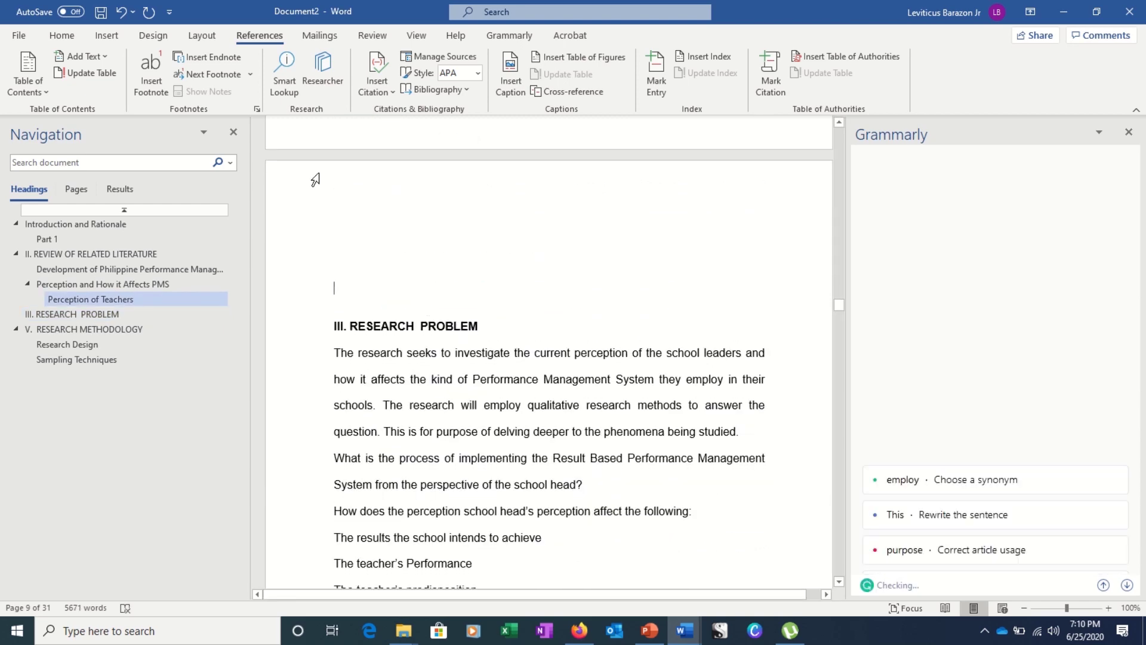
left_click(398, 223)
left_click(407, 286, "shift")
key("Delete")
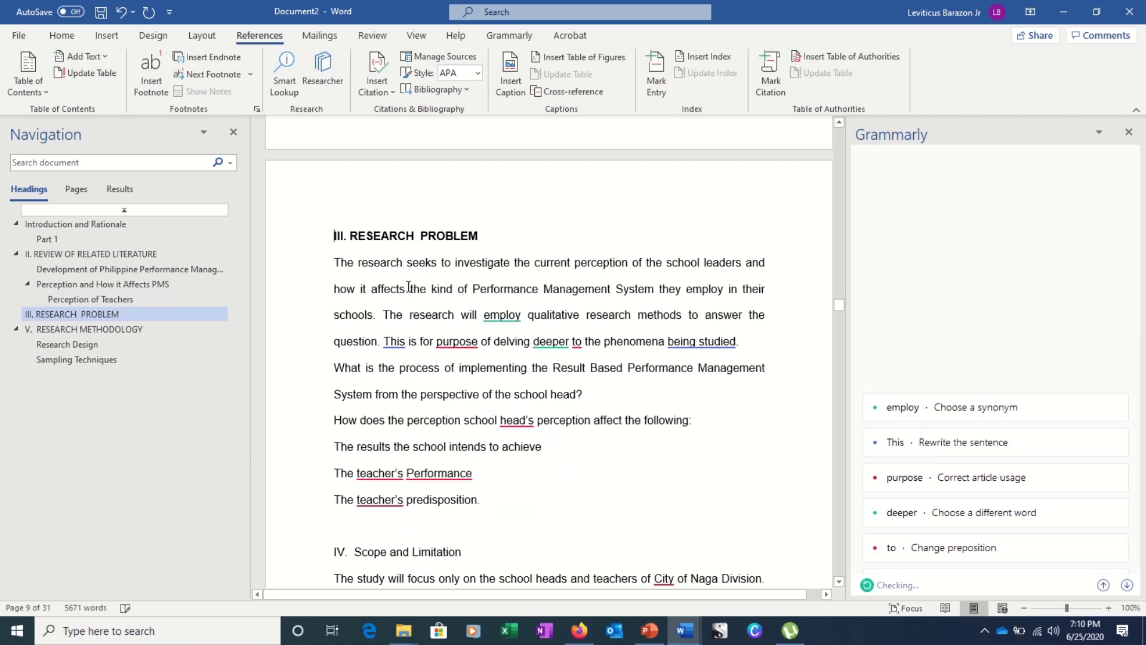
scroll(408, 287, "up", 20)
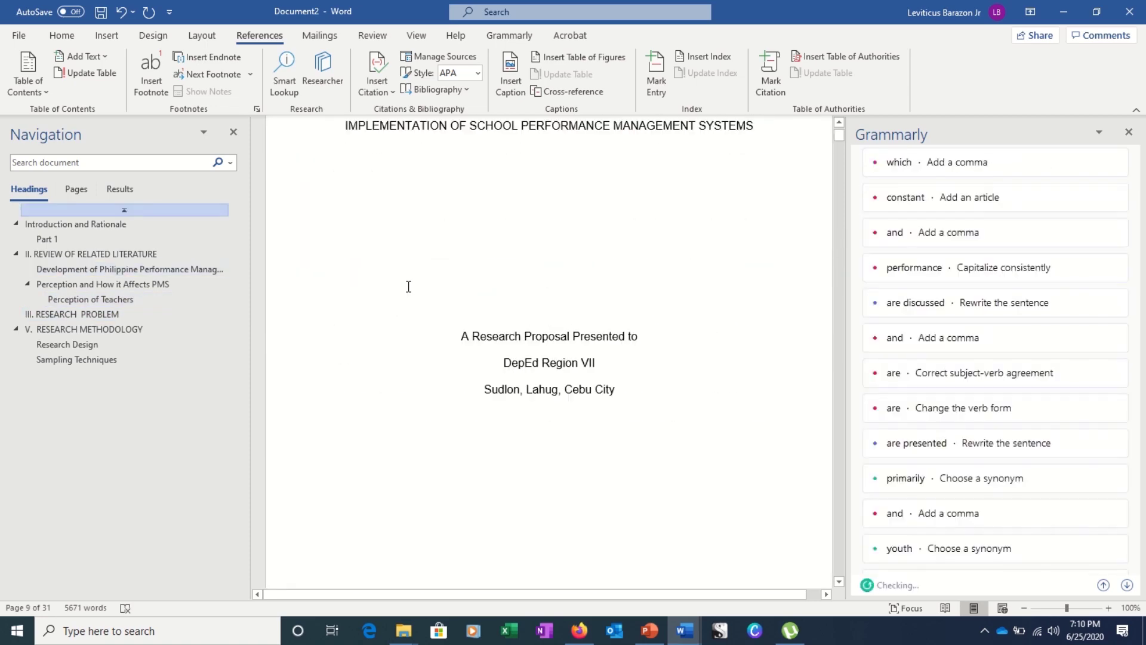
scroll(555, 383, "down", 8)
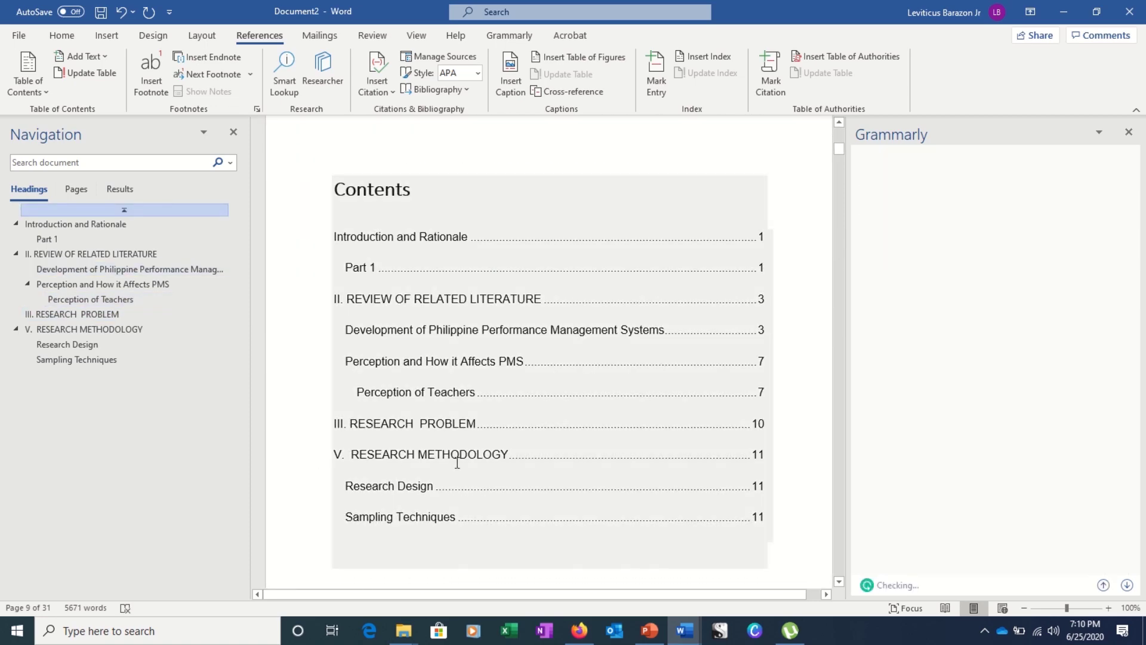
Update only the Contents page numbers, moving III. RESEARCH PROBLEM to page 11
left_click_drag(763, 425, 755, 424)
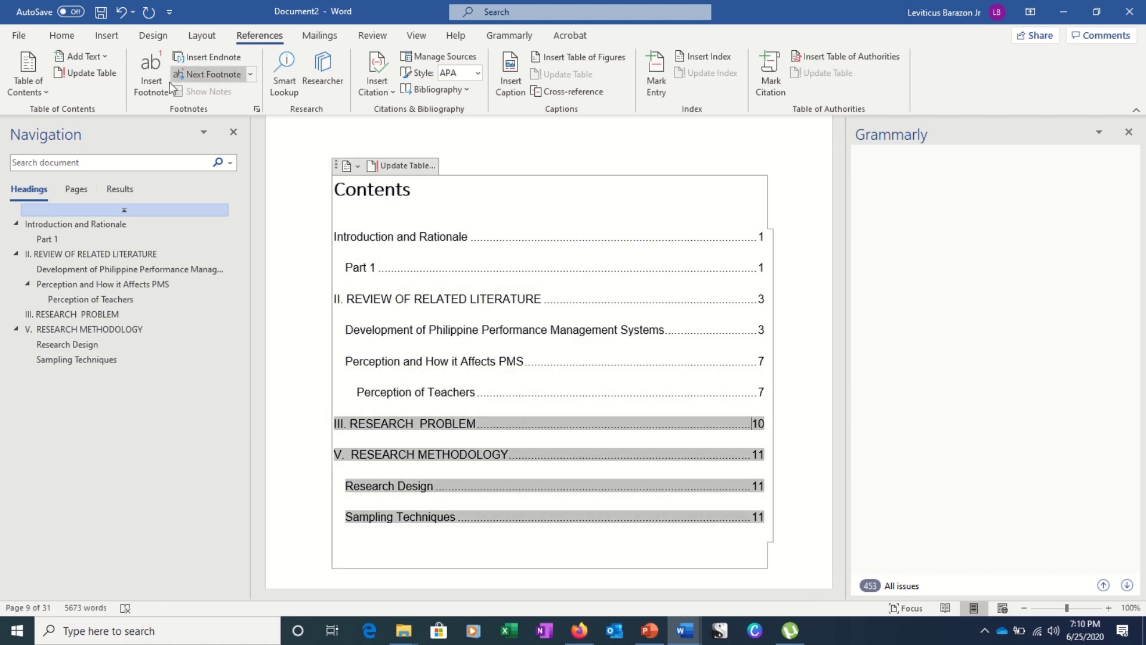
left_click(76, 77)
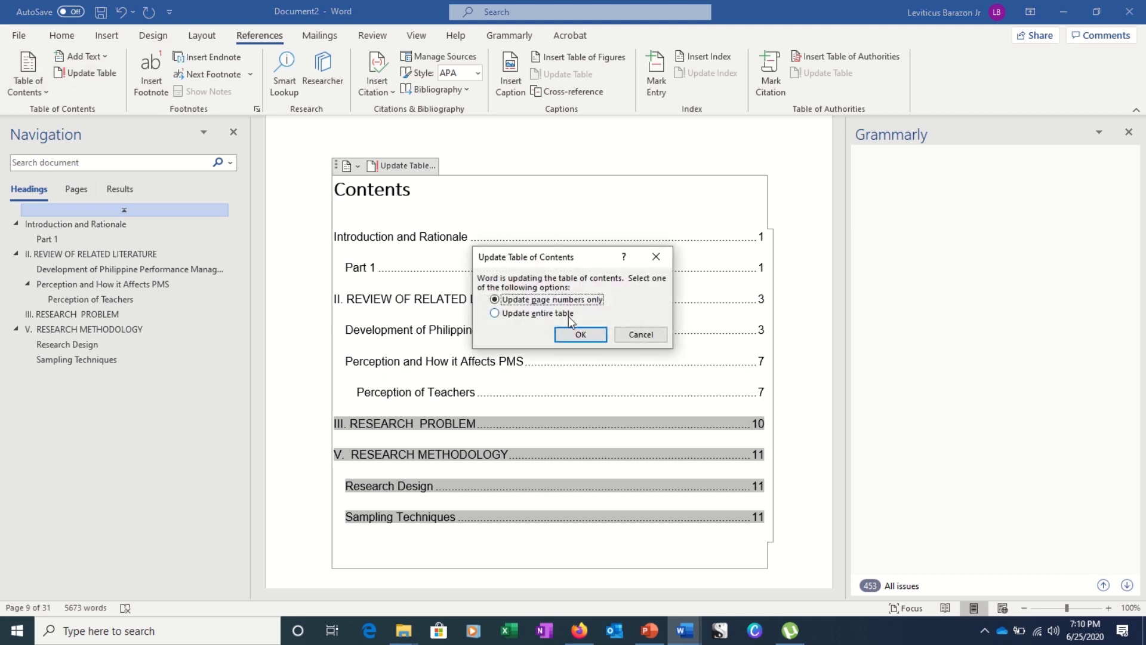
left_click(583, 335)
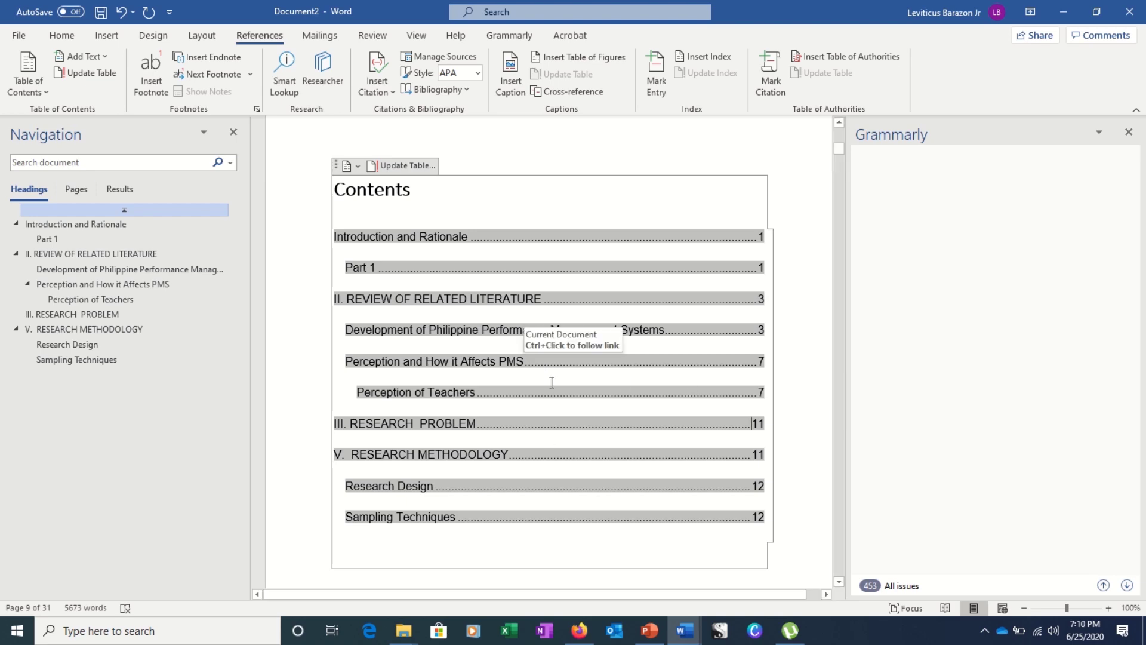
left_click(550, 380, "ctrl")
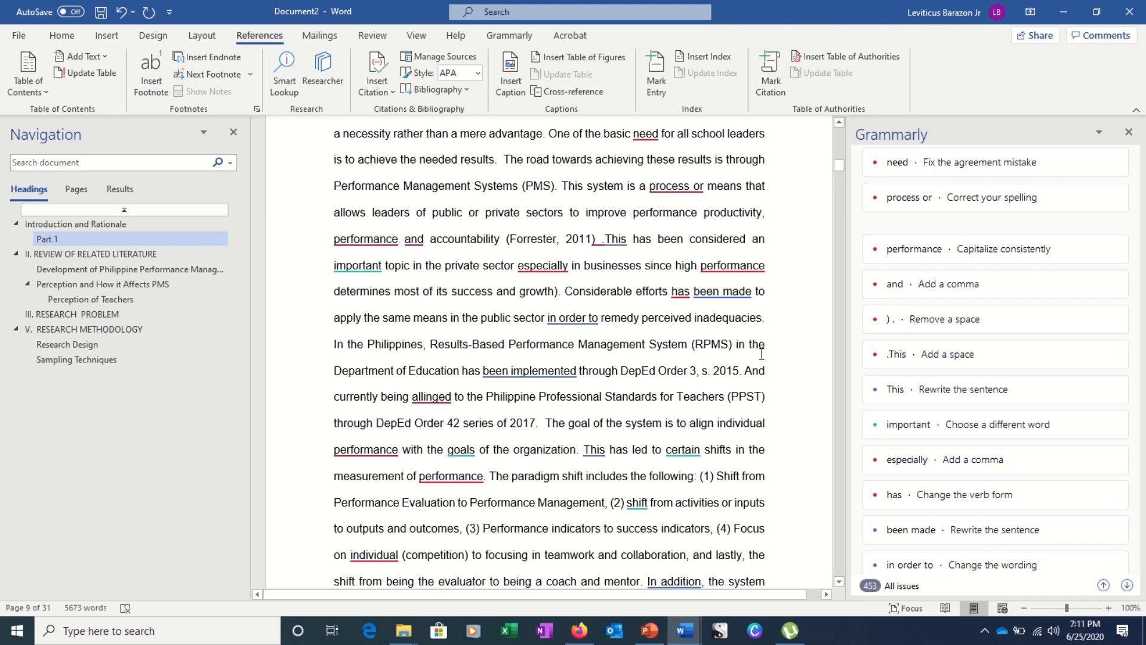
Return to the proposal's title page at the start of the document with Ctrl+Home
key("ctrl+Home")
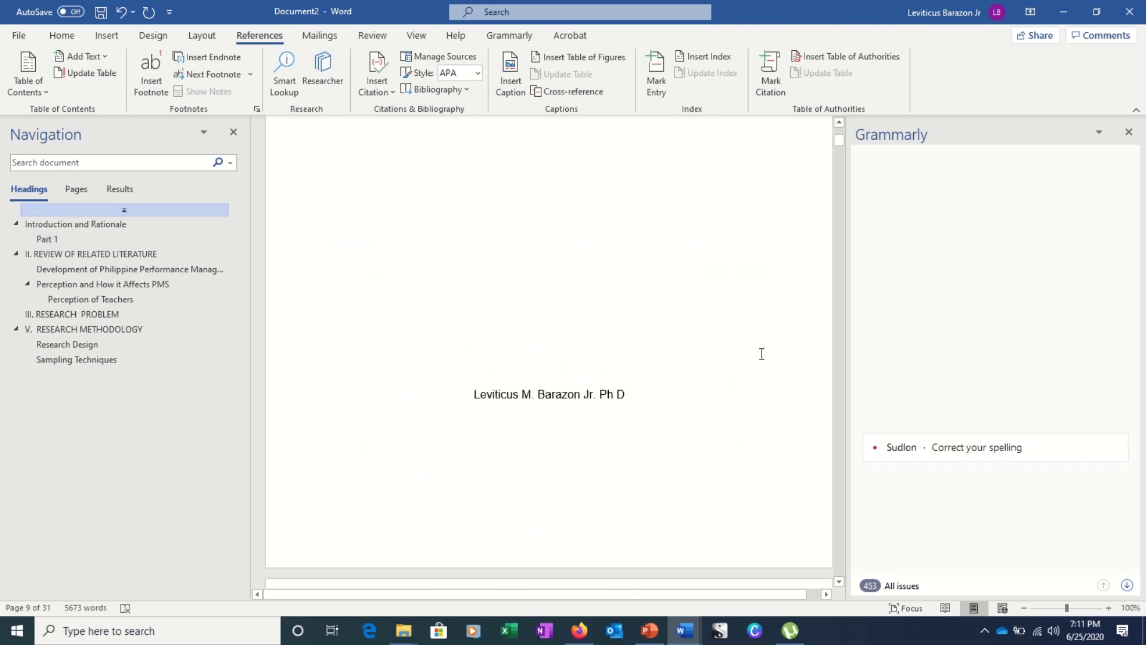
scroll(762, 353, "down", 10)
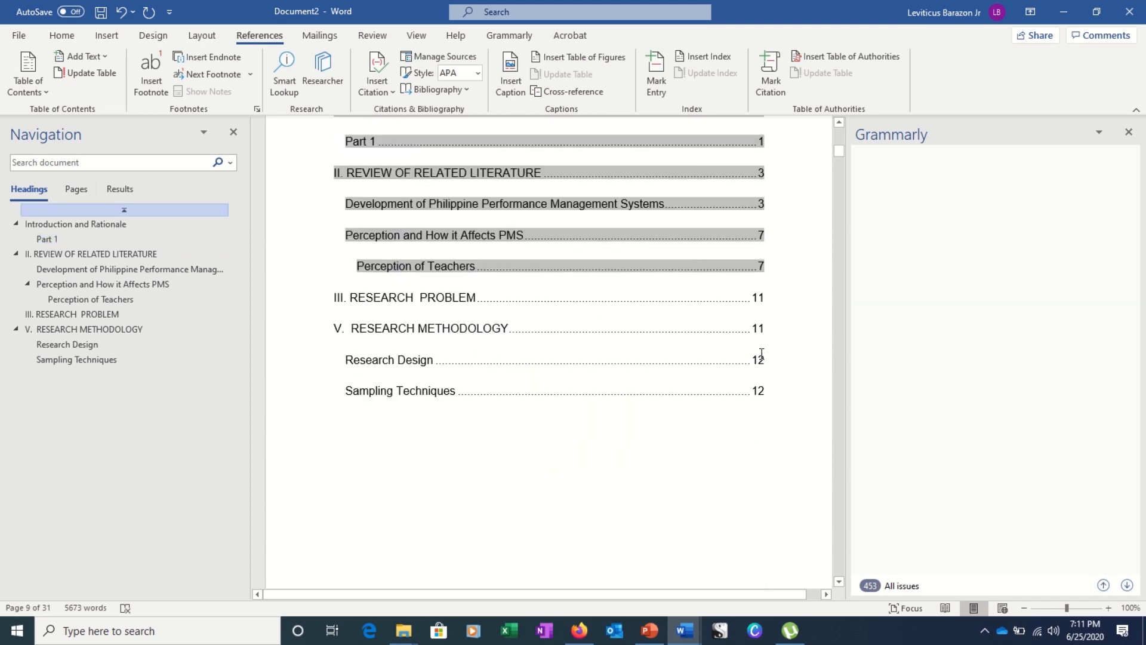
scroll(762, 353, "down", 12)
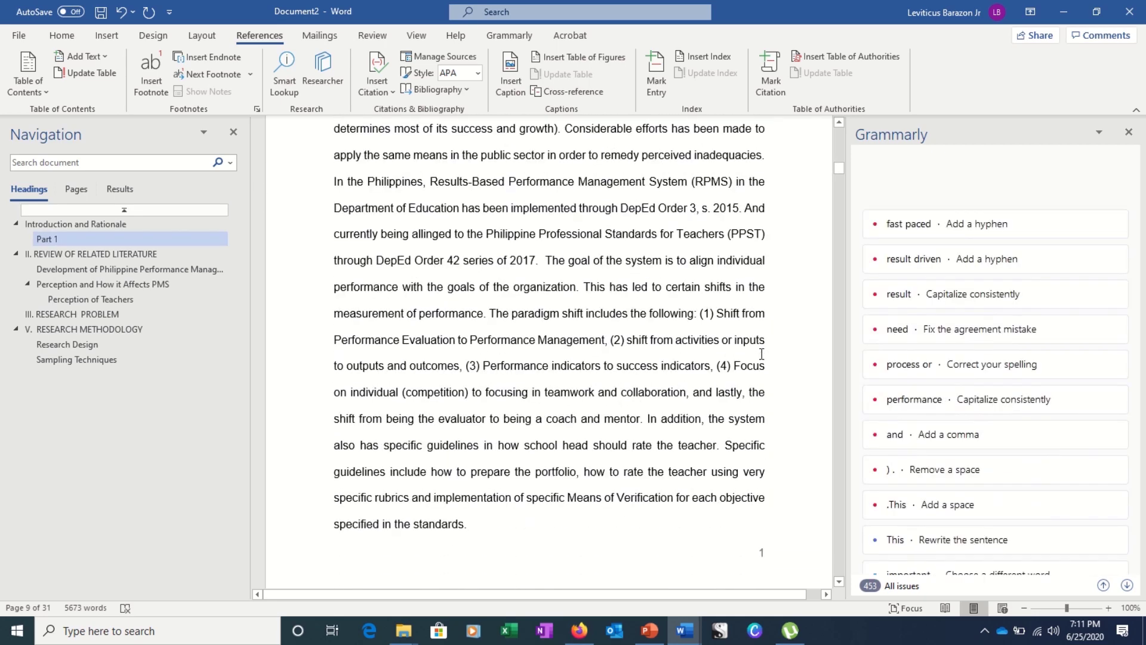
key("ctrl+Home")
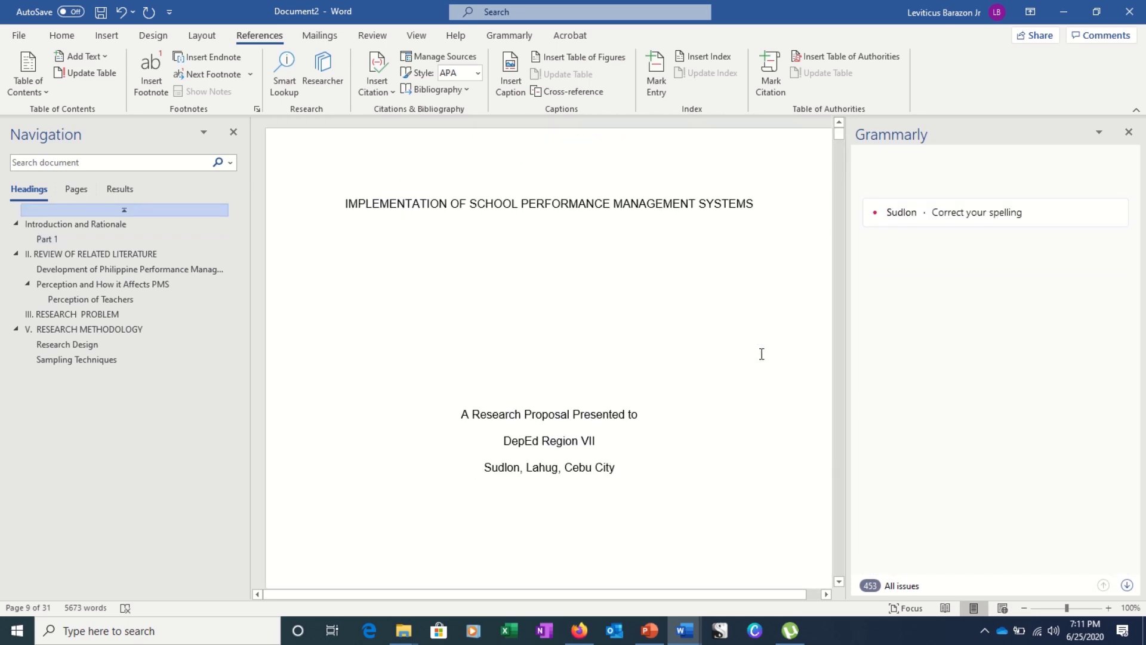